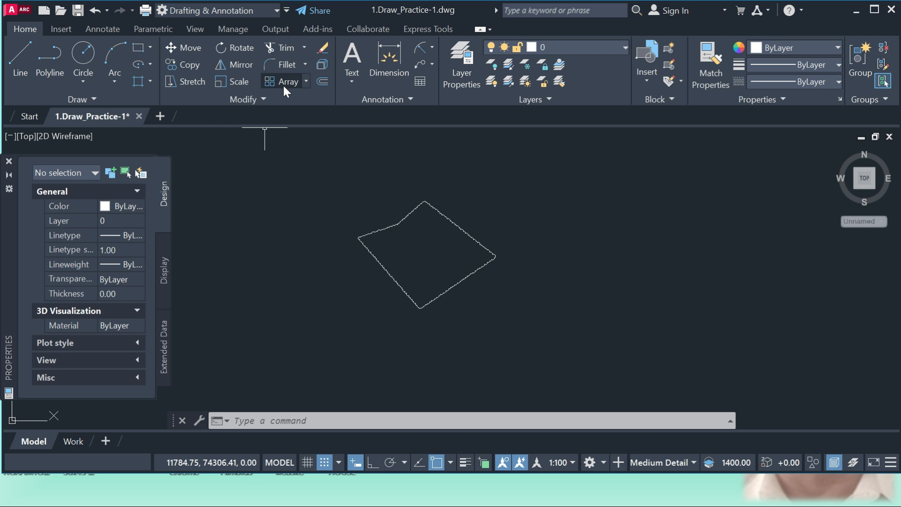
Move the closed dashed outline to the right into open space with the Move command
{"action": "left_click", "coordinate": [181, 45]}
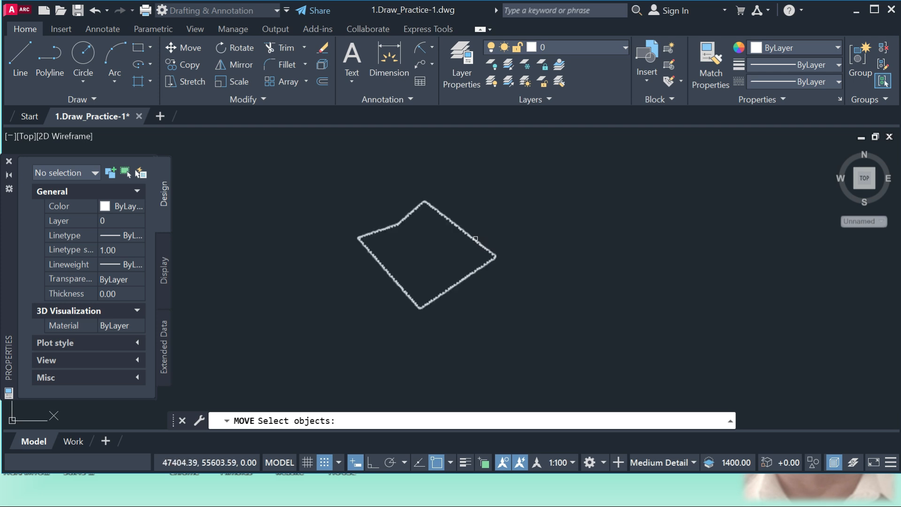
{"action": "left_click", "coordinate": [477, 239]}
{"action": "key", "text": "Return"}
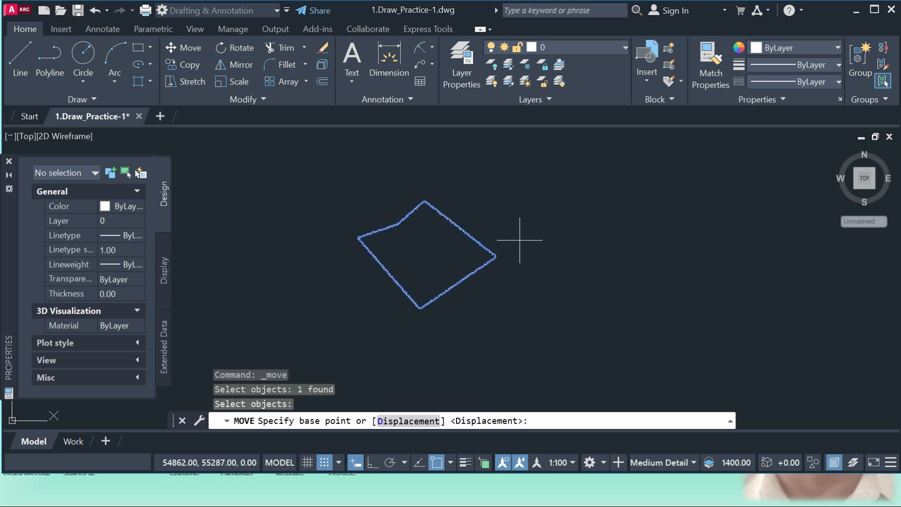
{"action": "left_click", "coordinate": [519, 240]}
{"action": "left_click", "coordinate": [703, 220]}
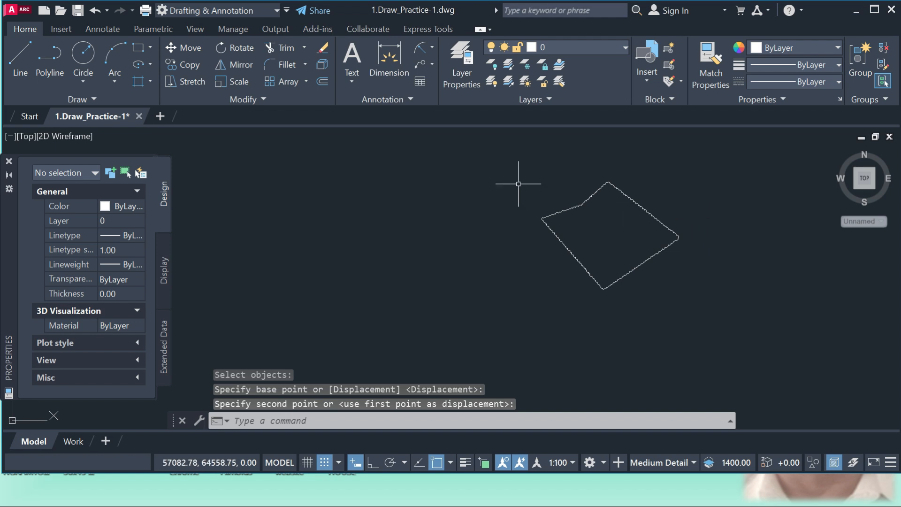
{"action": "left_click", "coordinate": [235, 49]}
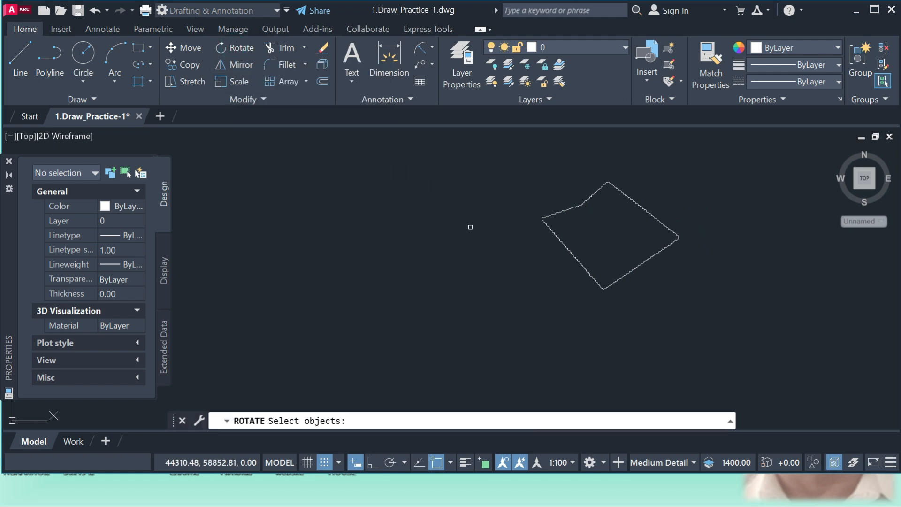
{"action": "left_click", "coordinate": [568, 249]}
{"action": "key", "text": "Return"}
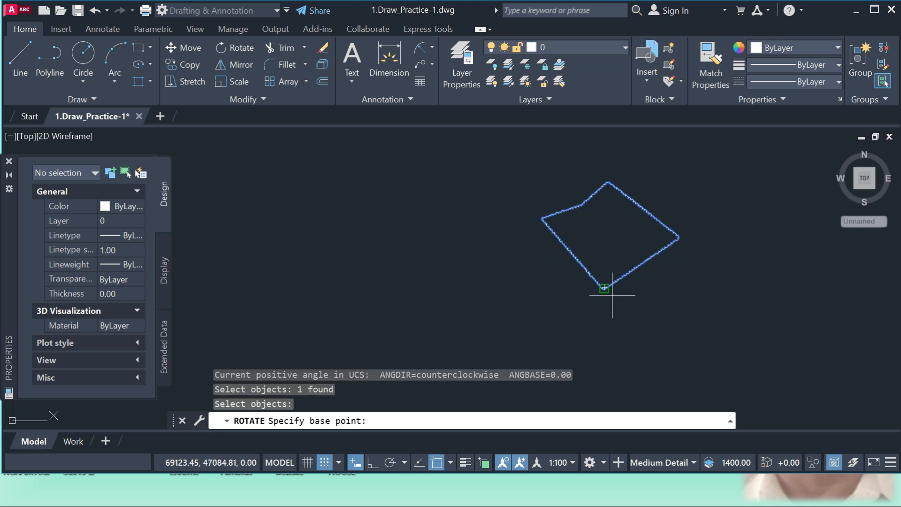
{"action": "left_click", "coordinate": [676, 237]}
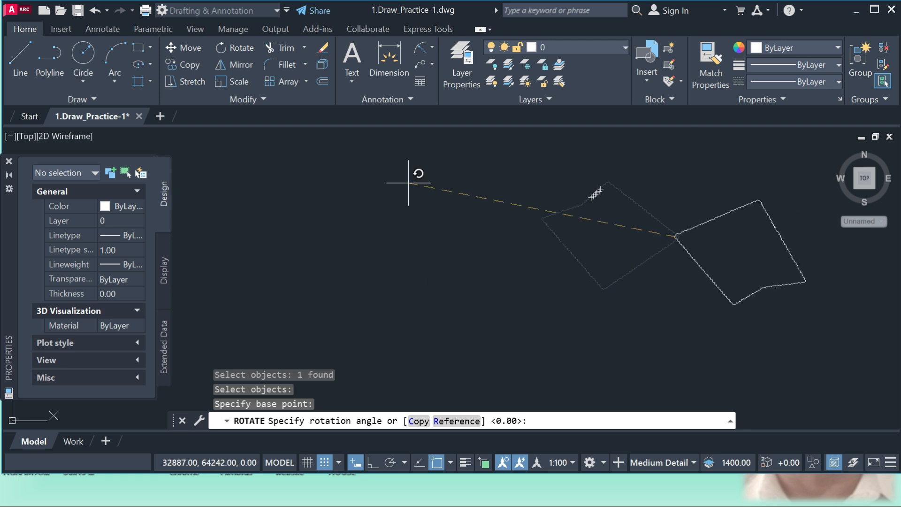
{"action": "key", "text": "Escape"}
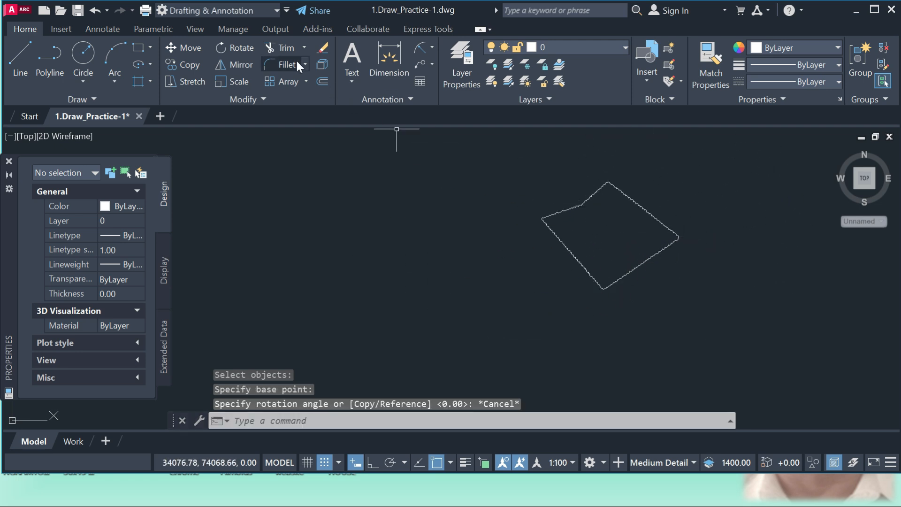
Draw a single, nearly horizontal line in the empty space left of the closed outline
{"action": "type", "text": "l"}
{"action": "key", "text": "Return"}
{"action": "left_click", "coordinate": [284, 260]}
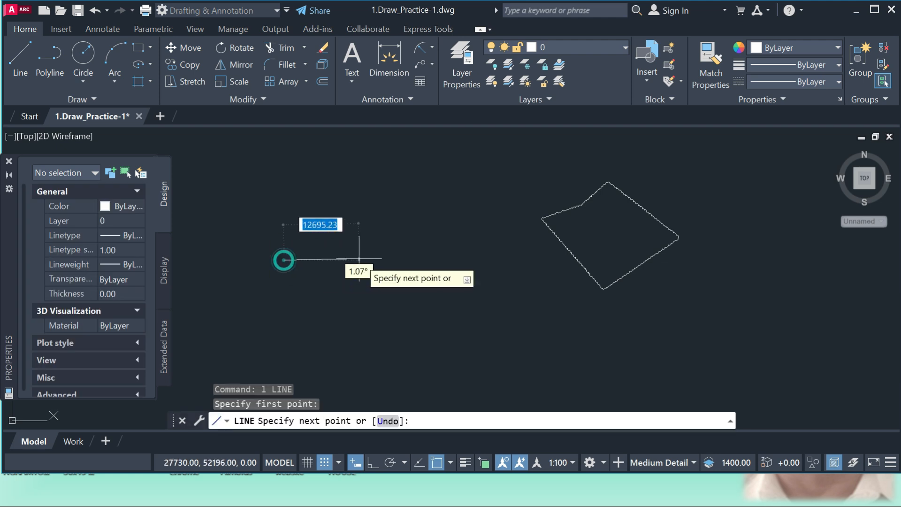
{"action": "left_click", "coordinate": [489, 258]}
{"action": "key", "text": "Return"}
Draw two separate steep lines side by side, both crossing the horizontal line
{"action": "key", "text": "Return"}
{"action": "left_click", "coordinate": [374, 186]}
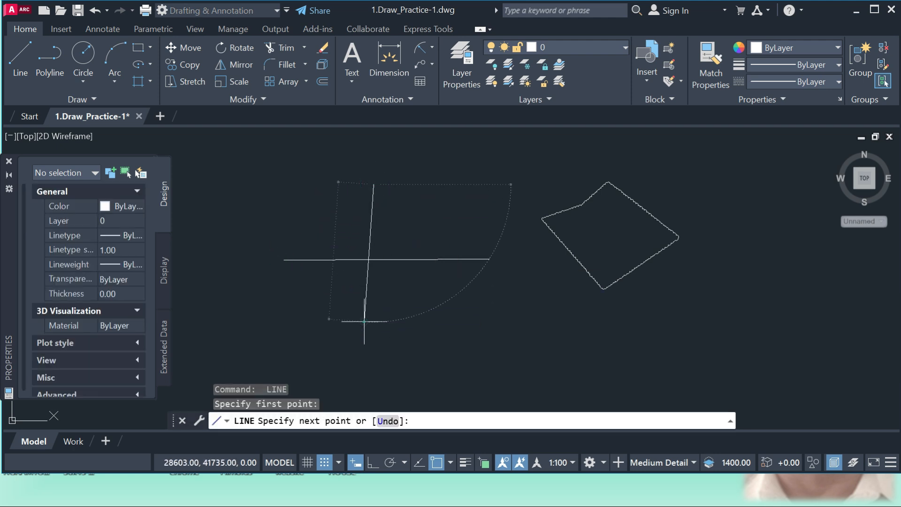
{"action": "left_click", "coordinate": [364, 322]}
{"action": "key", "text": "Return"}
{"action": "key", "text": "Return"}
{"action": "left_click", "coordinate": [425, 187]}
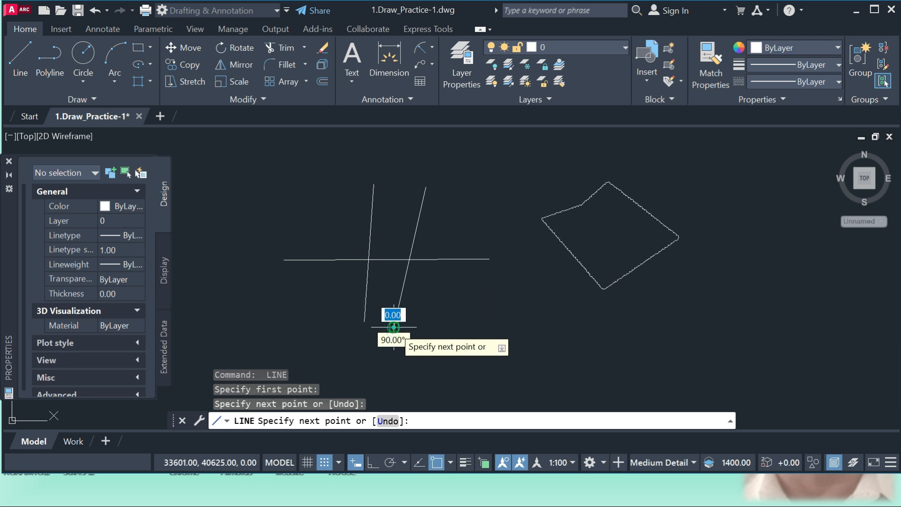
{"action": "left_click", "coordinate": [394, 326]}
{"action": "key", "text": "Return"}
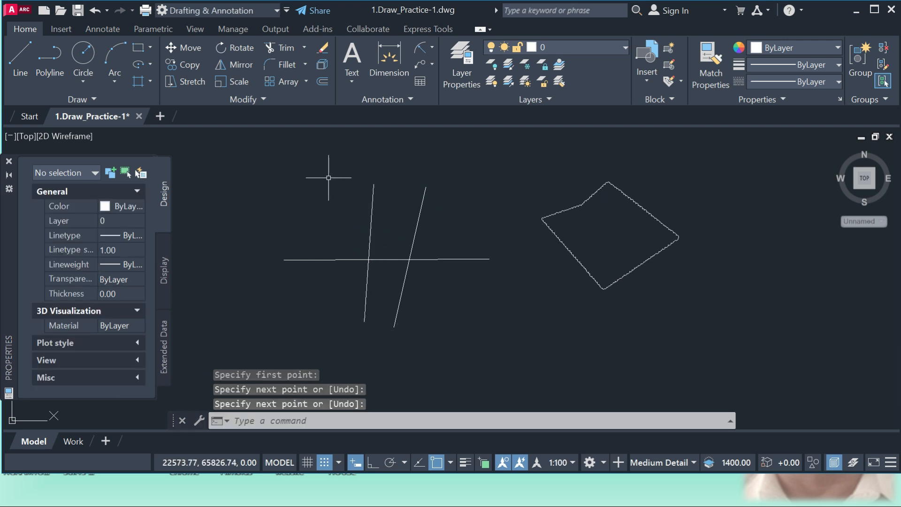
Trim away all segments of the three crossing lines one after another and undo the whole trim
{"action": "left_click", "coordinate": [284, 47]}
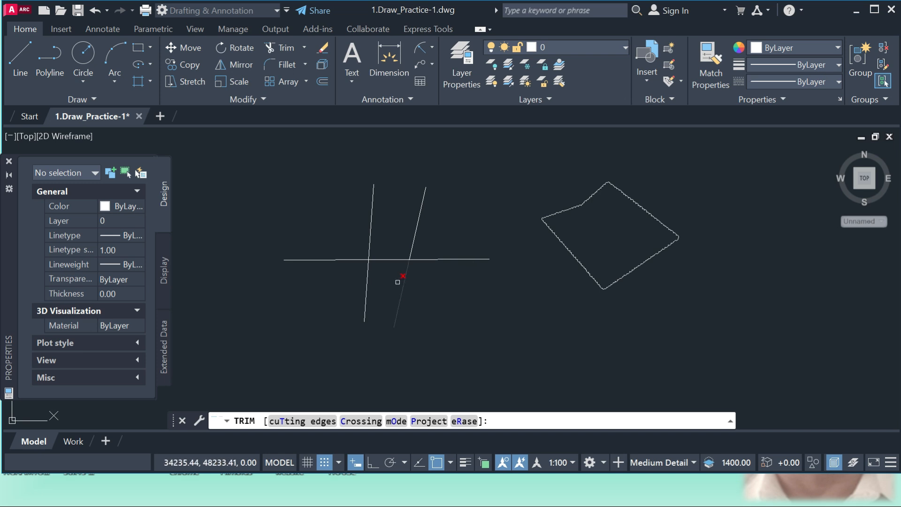
{"action": "left_click", "coordinate": [371, 238]}
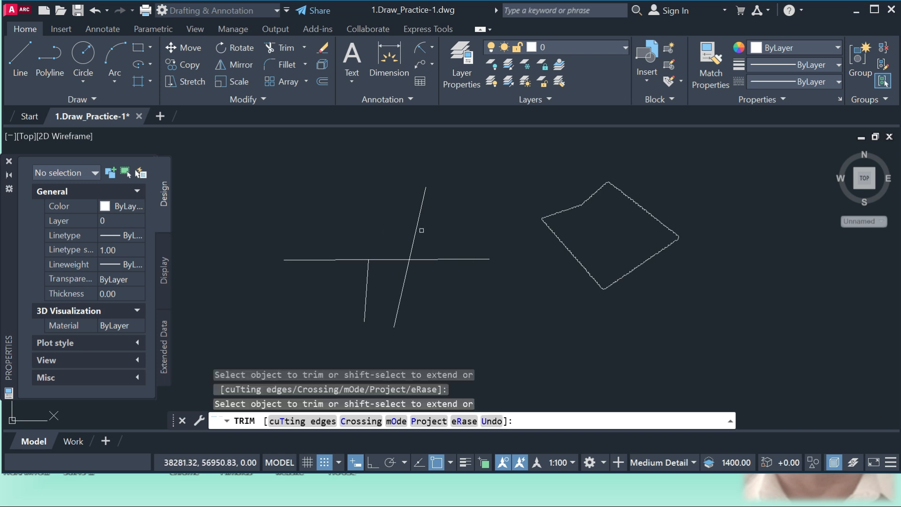
{"action": "left_click", "coordinate": [415, 230]}
{"action": "left_click", "coordinate": [324, 261]}
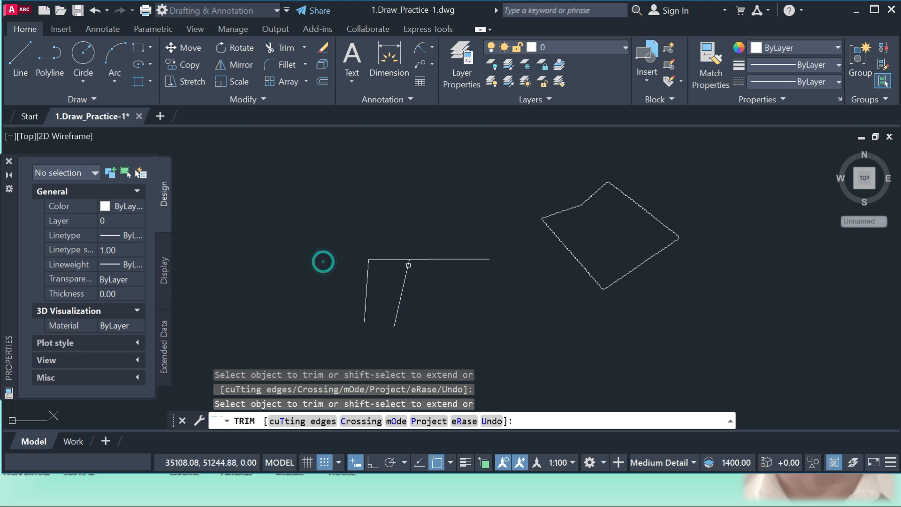
{"action": "left_click", "coordinate": [437, 260]}
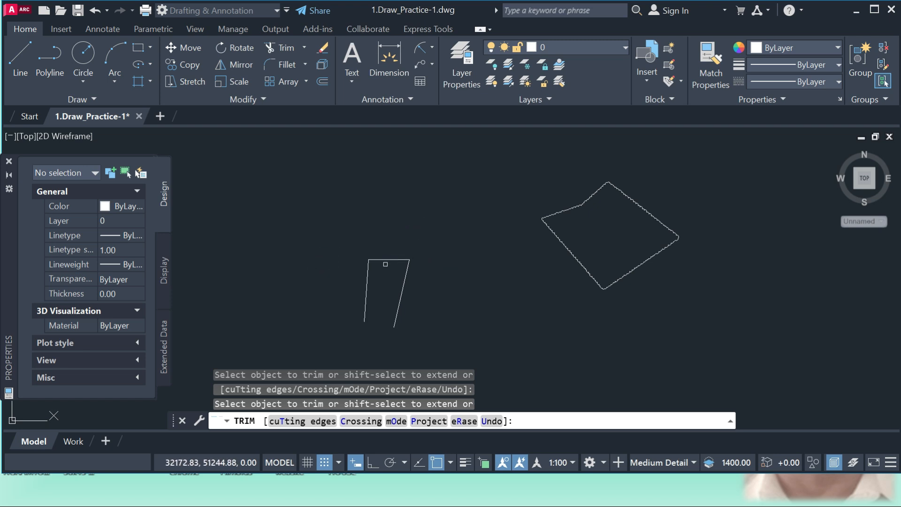
{"action": "mouse_move", "coordinate": [386, 262]}
{"action": "left_mouse_down"}
{"action": "mouse_move", "coordinate": [385, 244]}
{"action": "mouse_move", "coordinate": [388, 253]}
{"action": "left_mouse_up"}
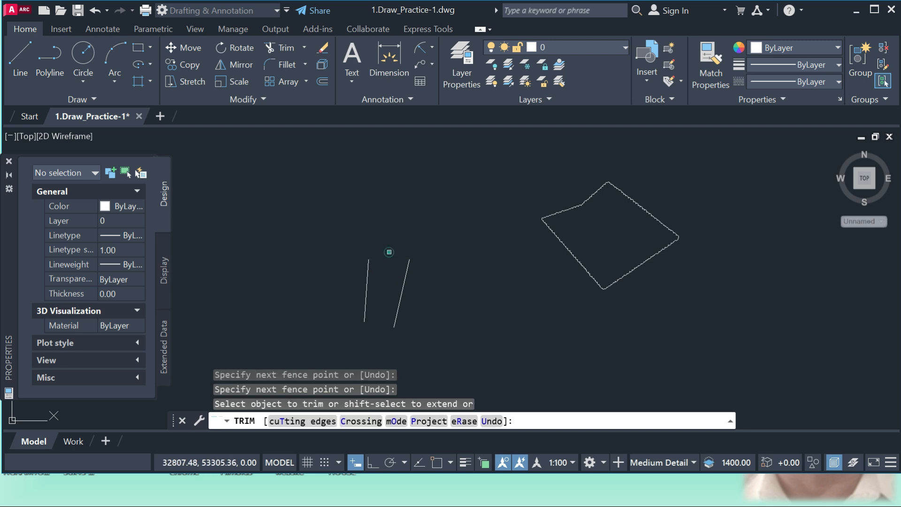
{"action": "left_click", "coordinate": [403, 292]}
{"action": "left_click", "coordinate": [367, 282]}
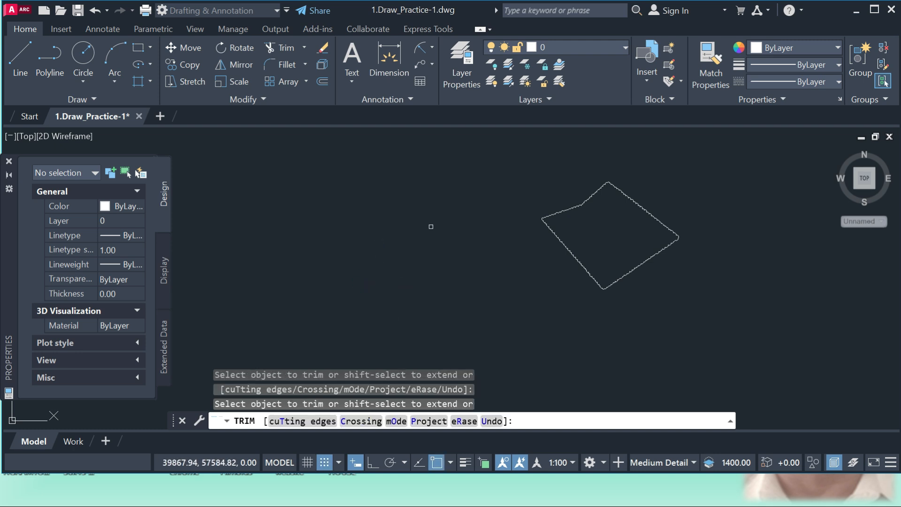
{"action": "key", "text": "Escape"}
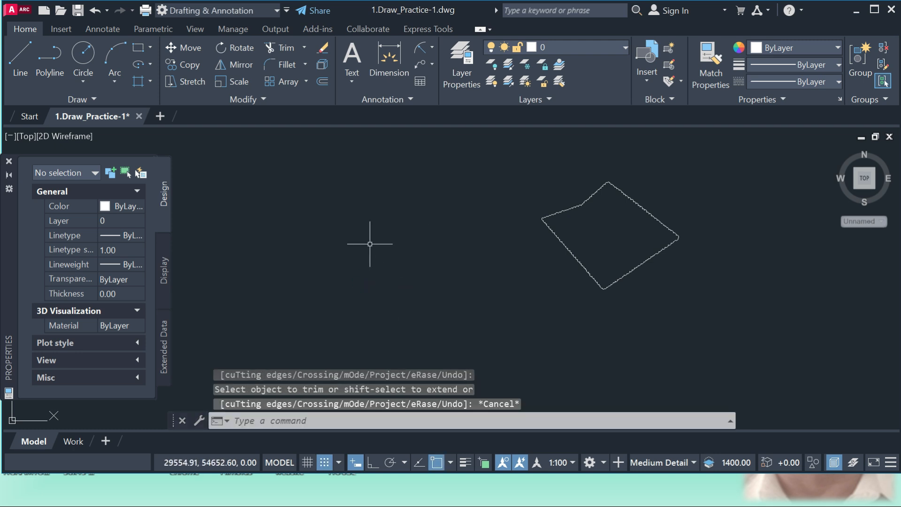
{"action": "key", "text": "ctrl+z"}
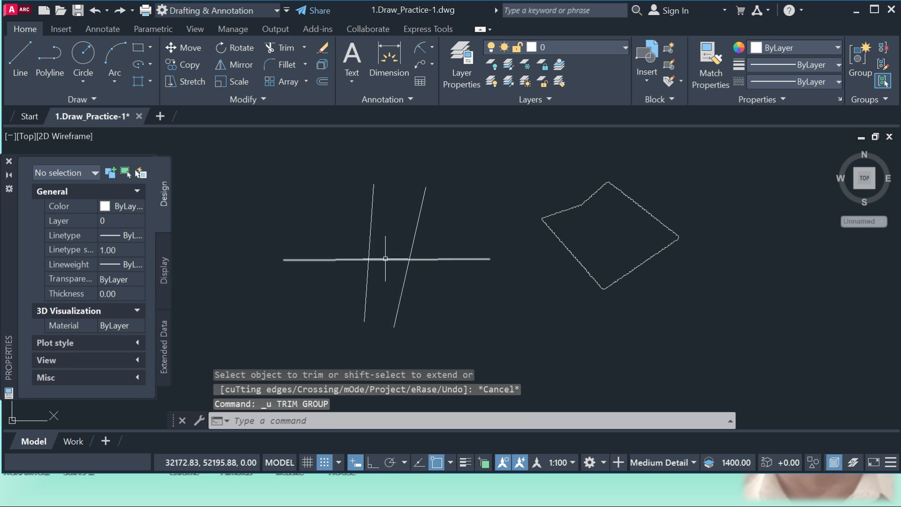
Trim the middle of the horizontal line between the two steep lines, using both steep lines as cutting edges
{"action": "left_click", "coordinate": [280, 47]}
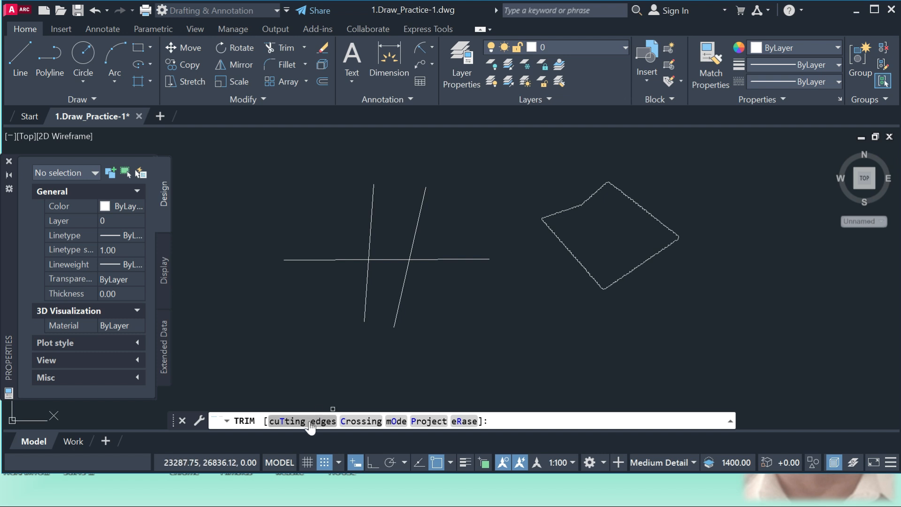
{"action": "left_click", "coordinate": [287, 421]}
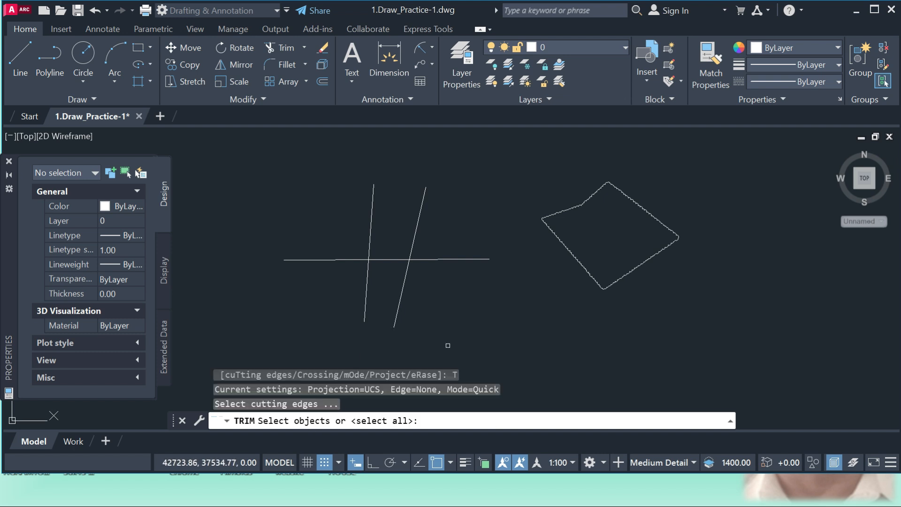
{"action": "left_click", "coordinate": [416, 235]}
{"action": "left_click", "coordinate": [371, 232]}
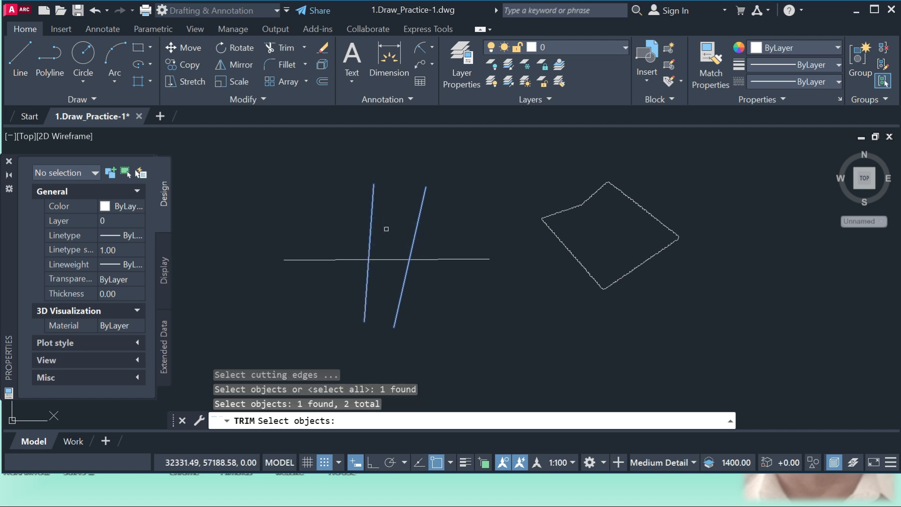
{"action": "key", "text": "Return"}
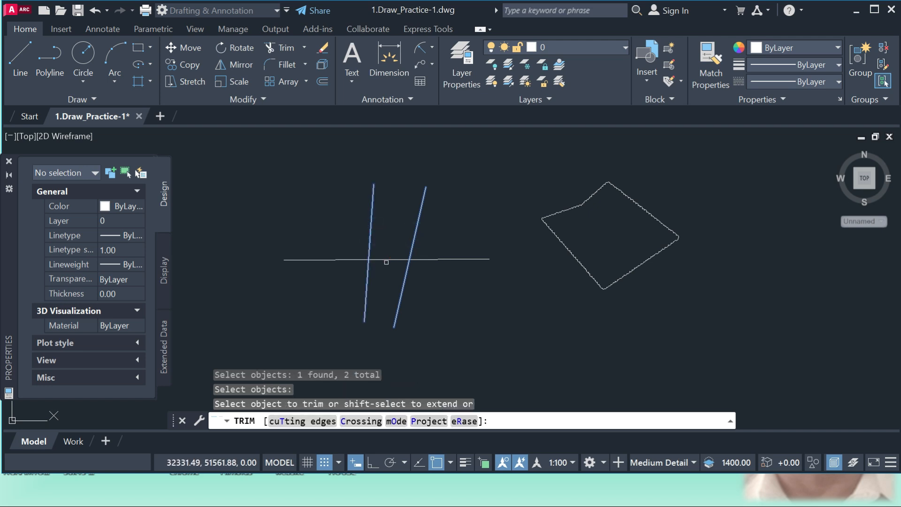
{"action": "left_click", "coordinate": [387, 259]}
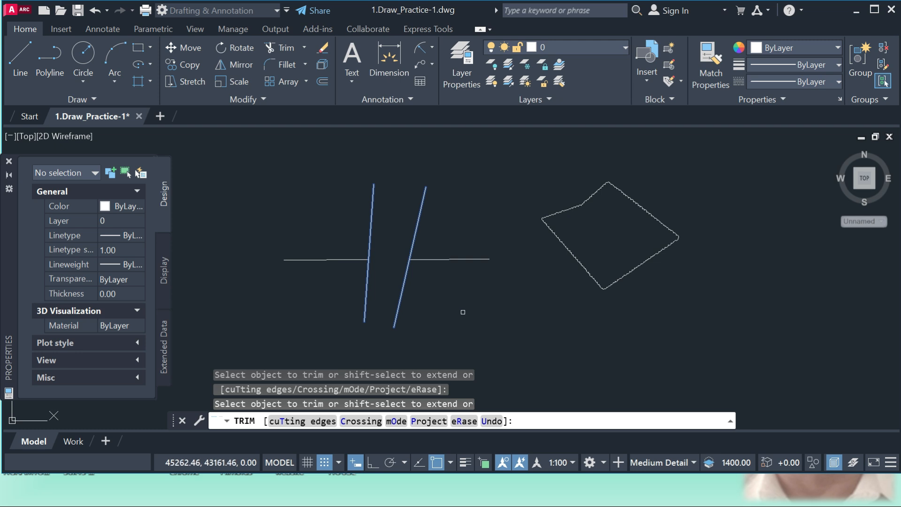
{"action": "key", "text": "Return"}
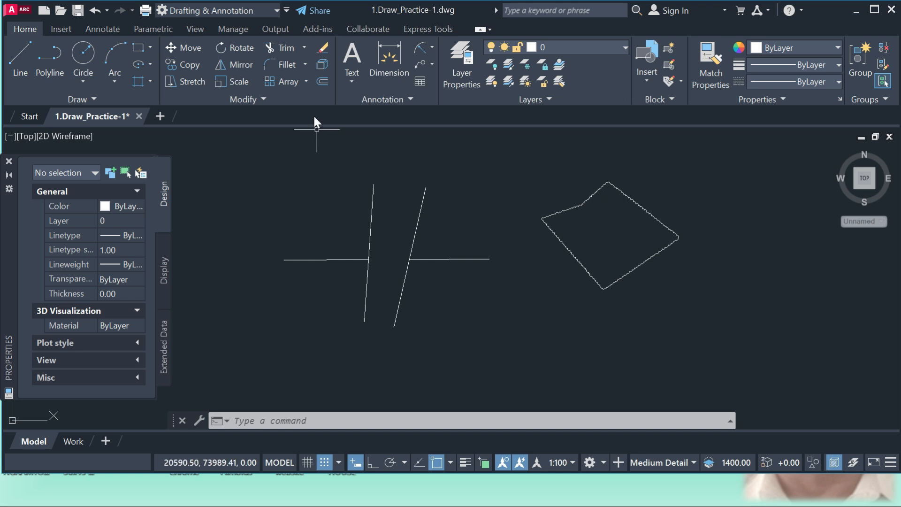
Try to extend the left horizontal segment across the gap with the Extend command
{"action": "left_click", "coordinate": [304, 47]}
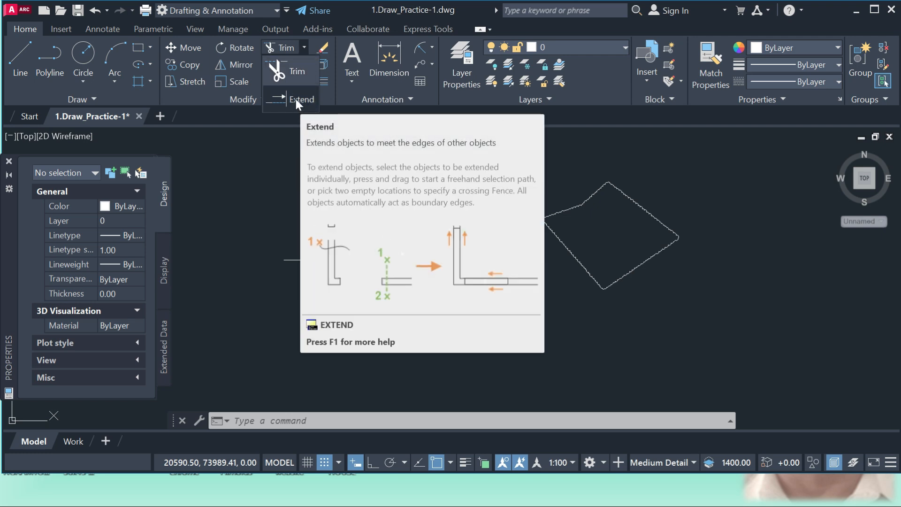
{"action": "left_click", "coordinate": [296, 99]}
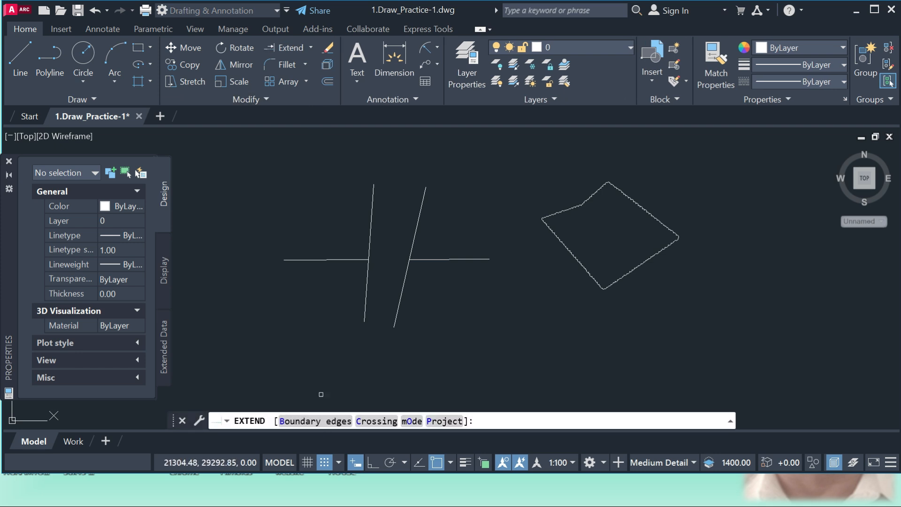
{"action": "left_click", "coordinate": [361, 259]}
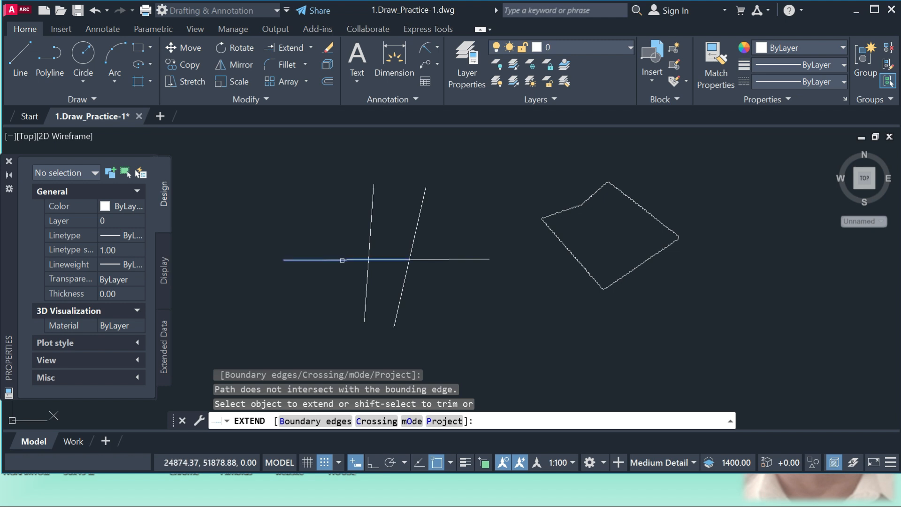
{"action": "key", "text": "Escape"}
Draw another slanted line in the gap between the two steep lines, reaching below their lower ends
{"action": "type", "text": "l"}
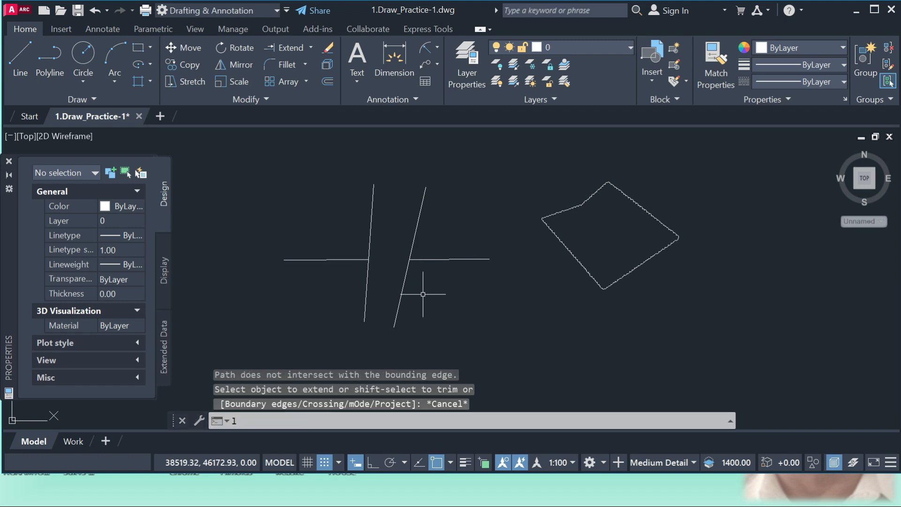
{"action": "key", "text": "Return"}
{"action": "left_click", "coordinate": [397, 206]}
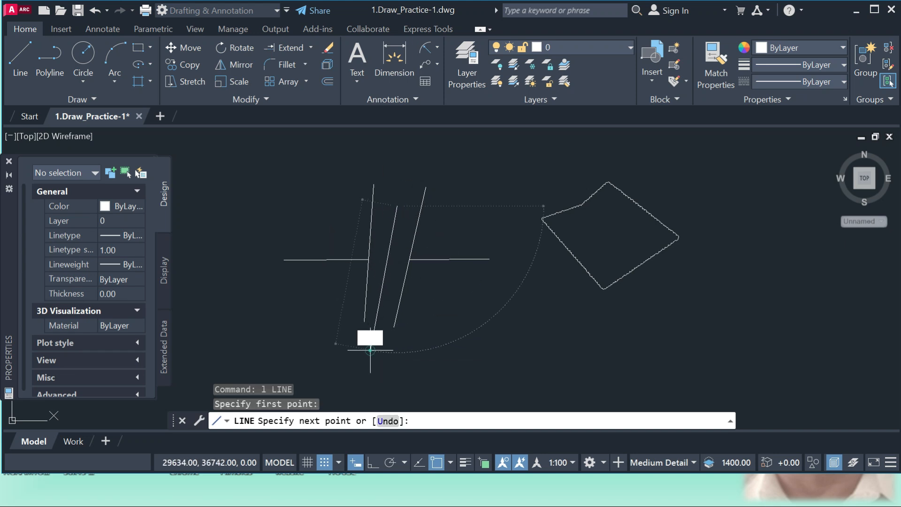
{"action": "left_click", "coordinate": [370, 349]}
{"action": "key", "text": "Return"}
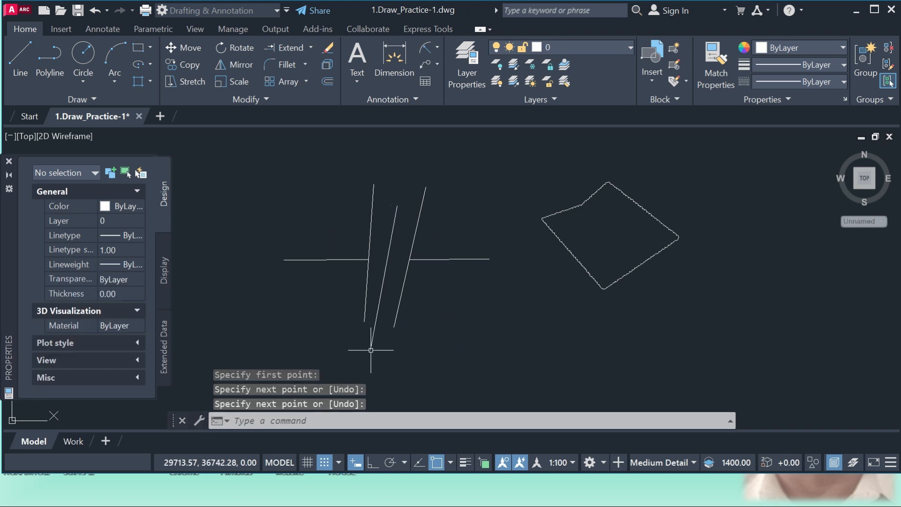
Extend the left horizontal segment across the gap to the rightmost steep line, using that line as the boundary edge
{"action": "left_click", "coordinate": [292, 47]}
{"action": "left_click", "coordinate": [315, 248]}
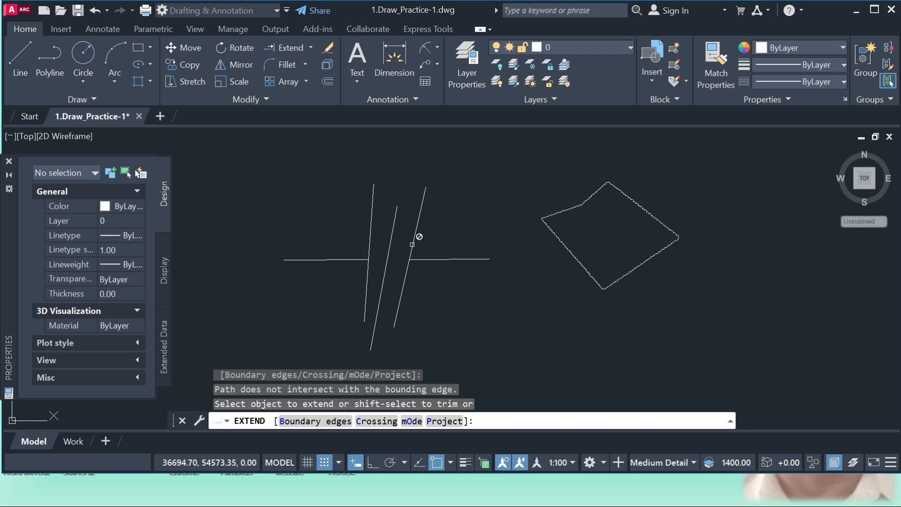
{"action": "left_click", "coordinate": [323, 421]}
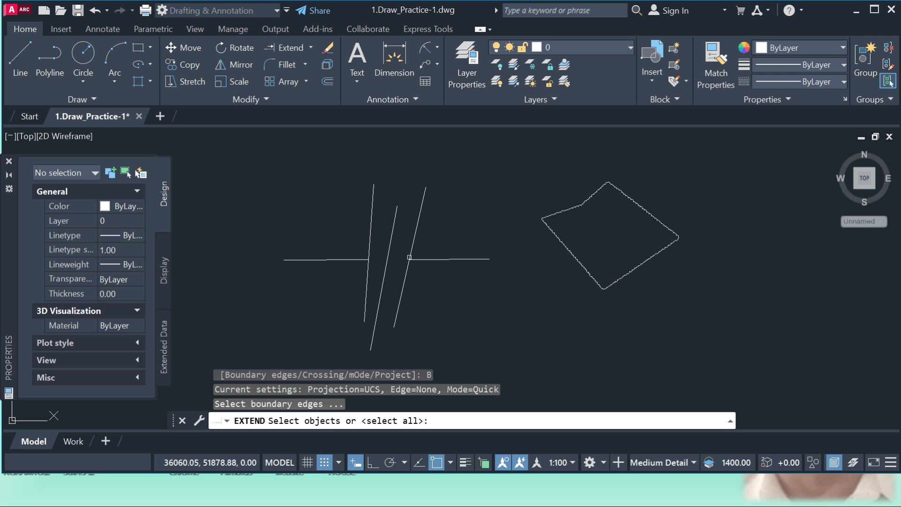
{"action": "left_click", "coordinate": [414, 240]}
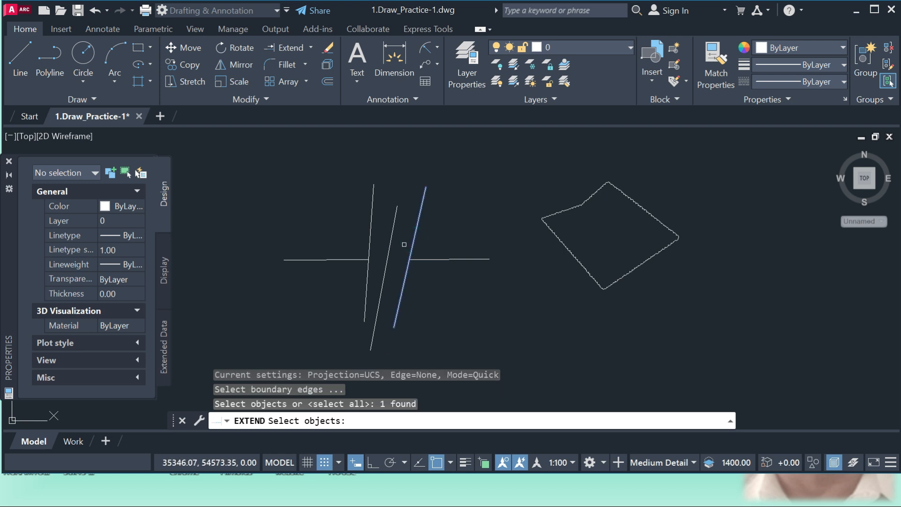
{"action": "key", "text": "Return"}
{"action": "left_click", "coordinate": [353, 260]}
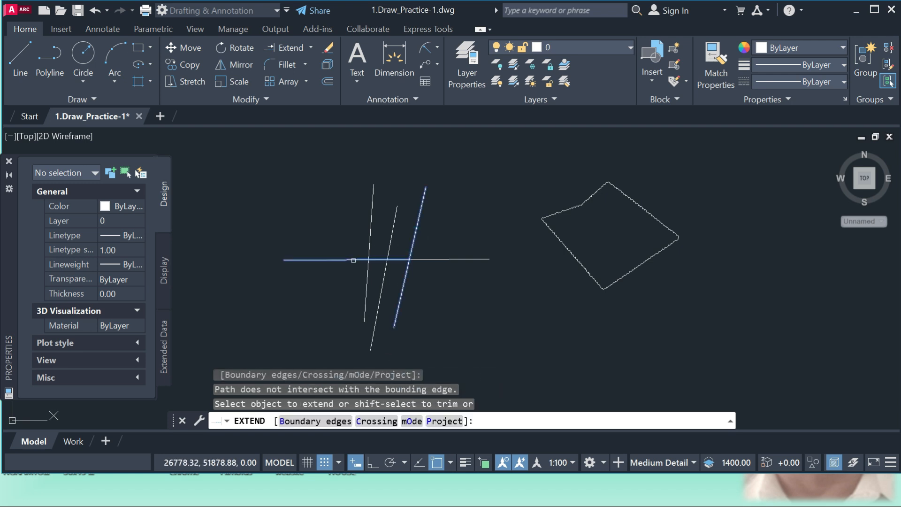
{"action": "left_click", "coordinate": [354, 259]}
{"action": "left_click", "coordinate": [415, 264]}
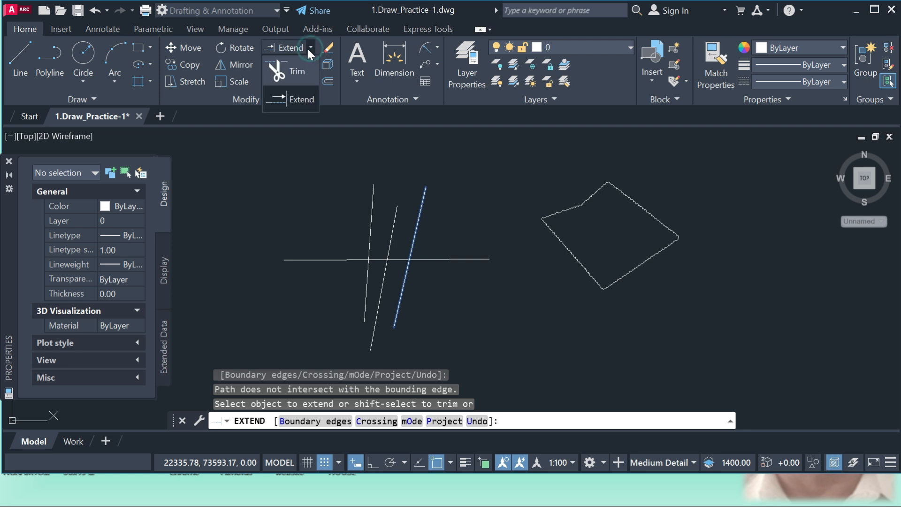
{"action": "left_click", "coordinate": [290, 66]}
{"action": "key", "text": "Escape"}
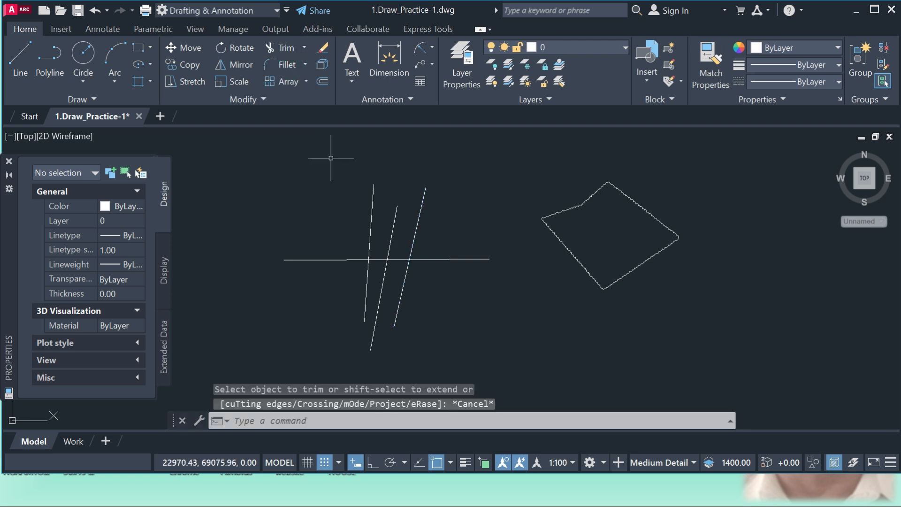
Copy the closed outline to two new positions, one to its right and one below it, and undo the copies
{"action": "left_click", "coordinate": [188, 65]}
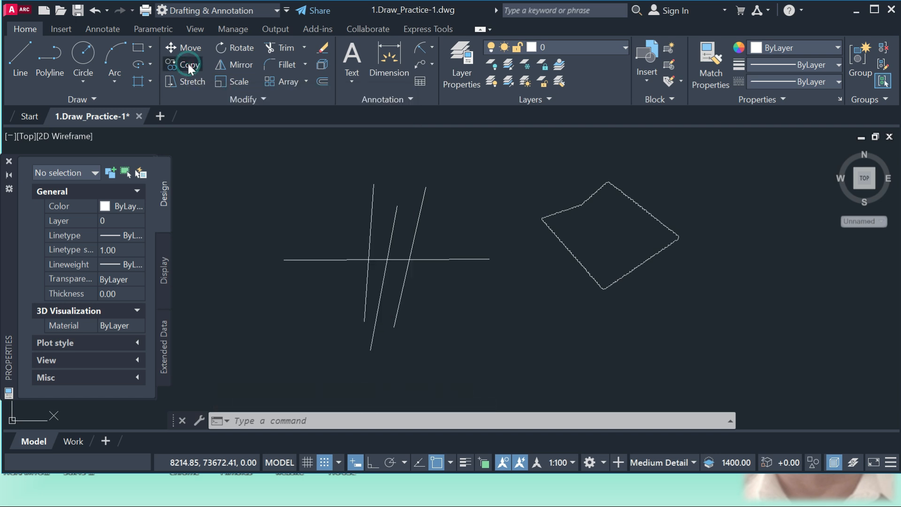
{"action": "left_click", "coordinate": [584, 268]}
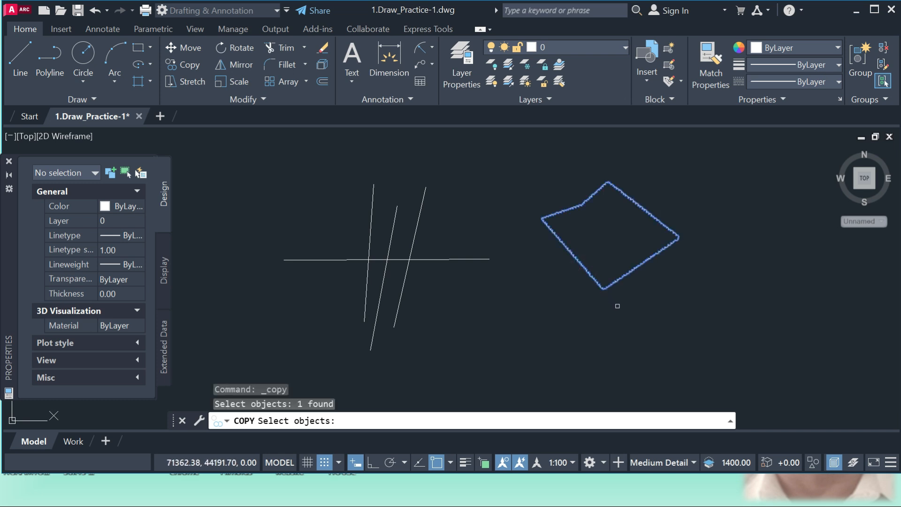
{"action": "key", "text": "Return"}
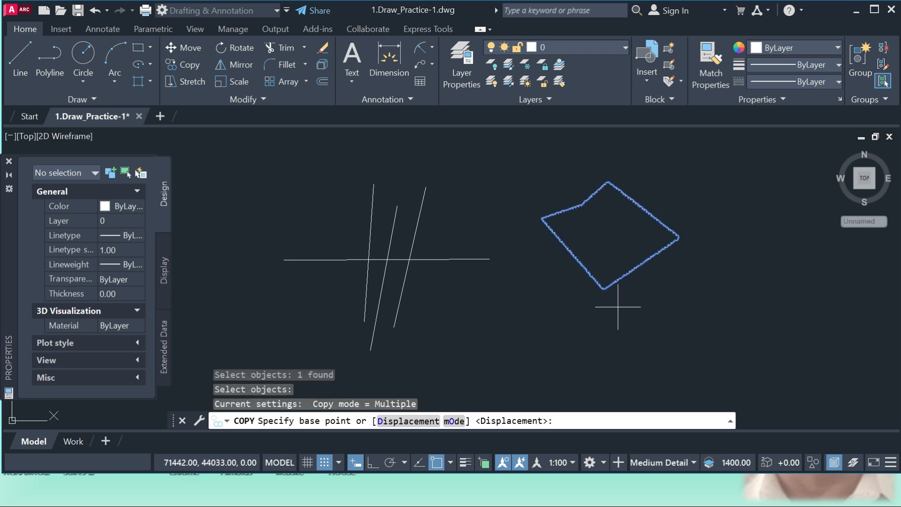
{"action": "left_click", "coordinate": [618, 307]}
{"action": "left_click", "coordinate": [825, 342]}
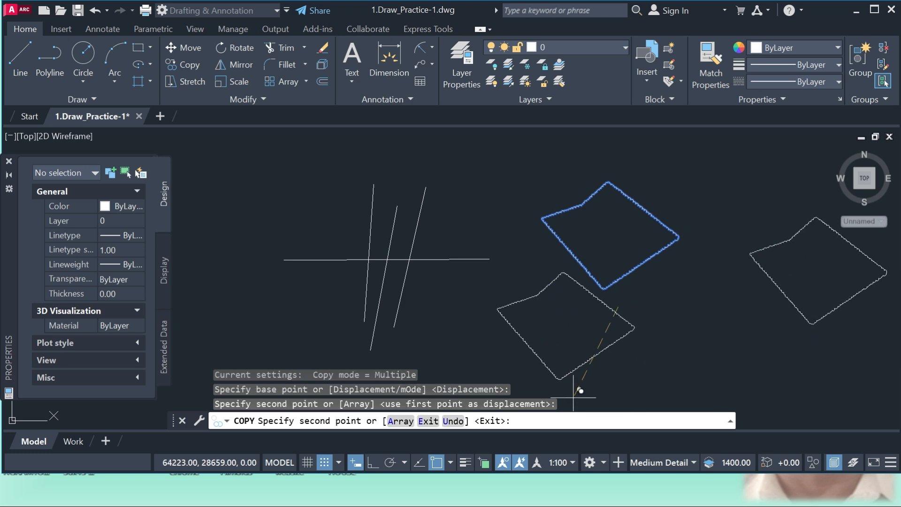
{"action": "left_click", "coordinate": [559, 378]}
{"action": "key", "text": "Escape"}
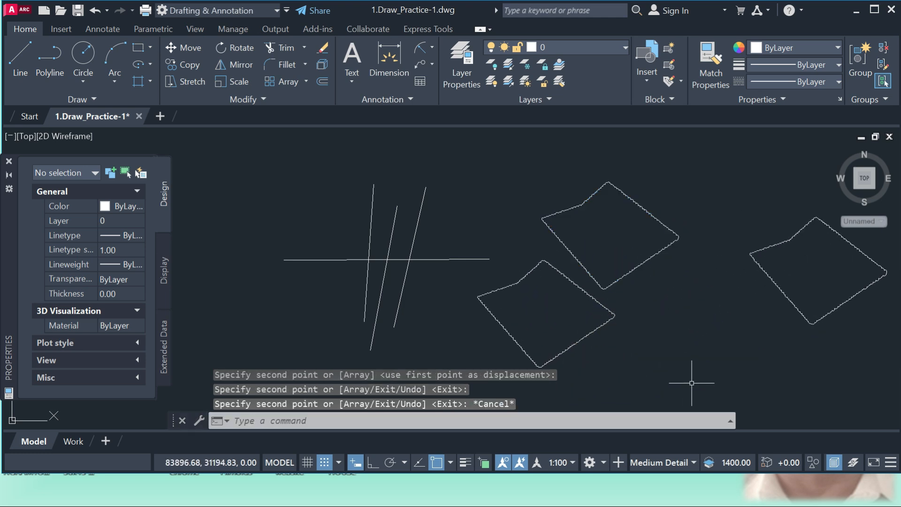
{"action": "key", "text": "ctrl+z"}
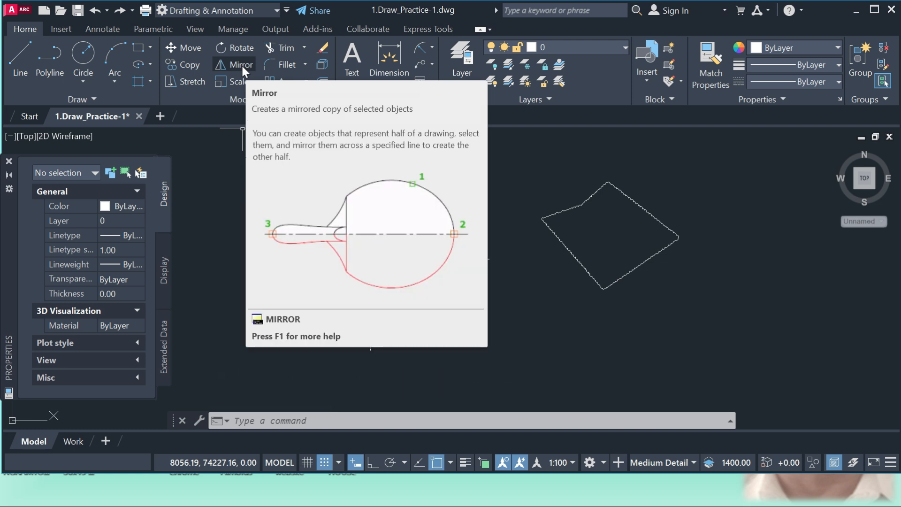
Mirror the closed outline about a vertical line through its rightmost corner with Ortho on, and erase the source object
{"action": "left_click", "coordinate": [242, 66]}
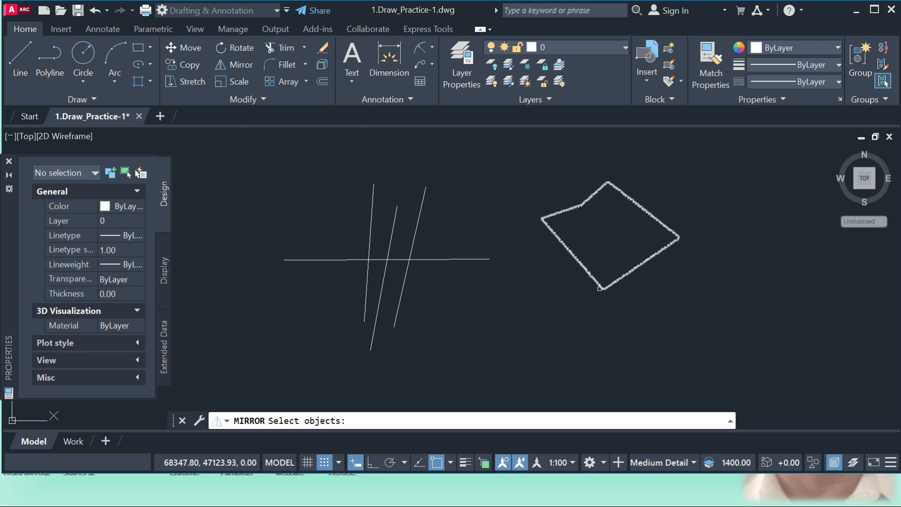
{"action": "left_click", "coordinate": [599, 288]}
{"action": "key", "text": "Return"}
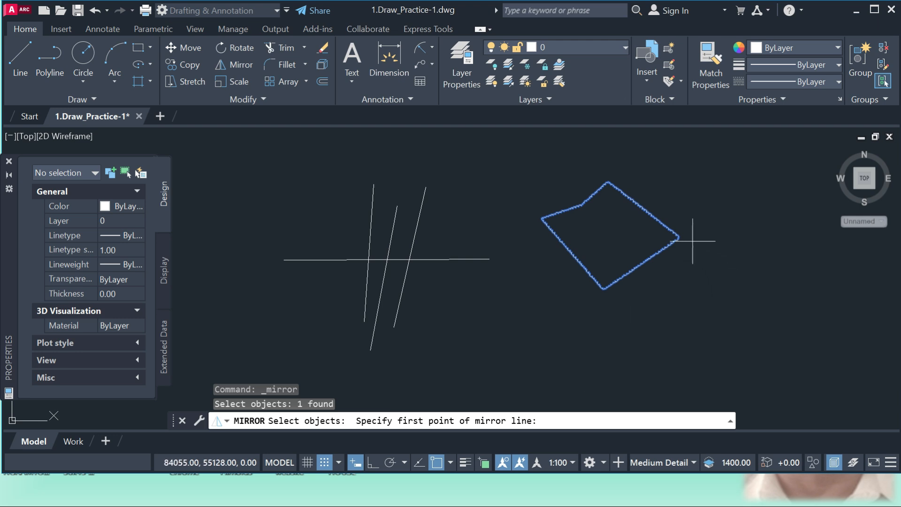
{"action": "left_click", "coordinate": [676, 237]}
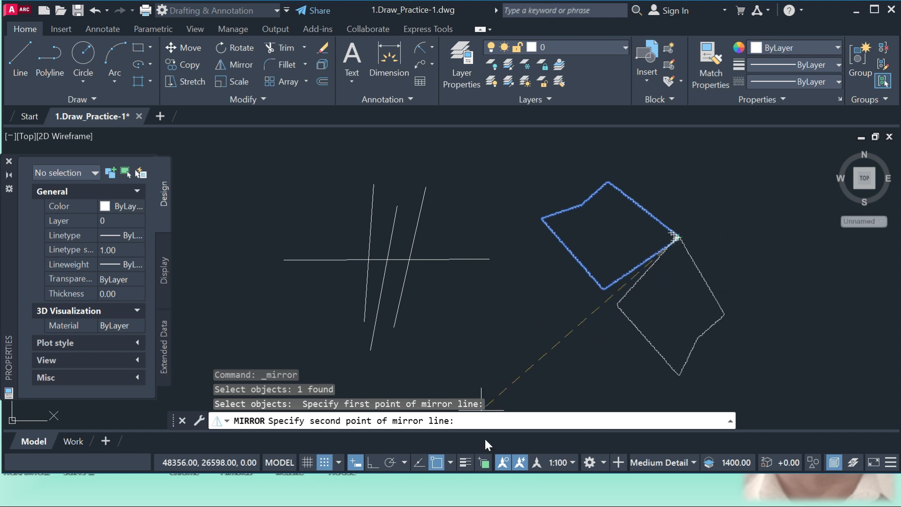
{"action": "left_click", "coordinate": [373, 464]}
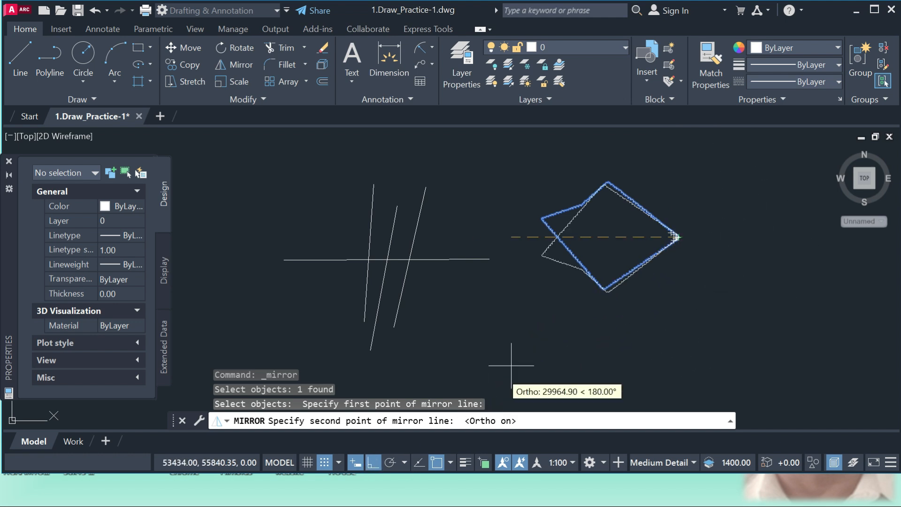
{"action": "left_click", "coordinate": [760, 324]}
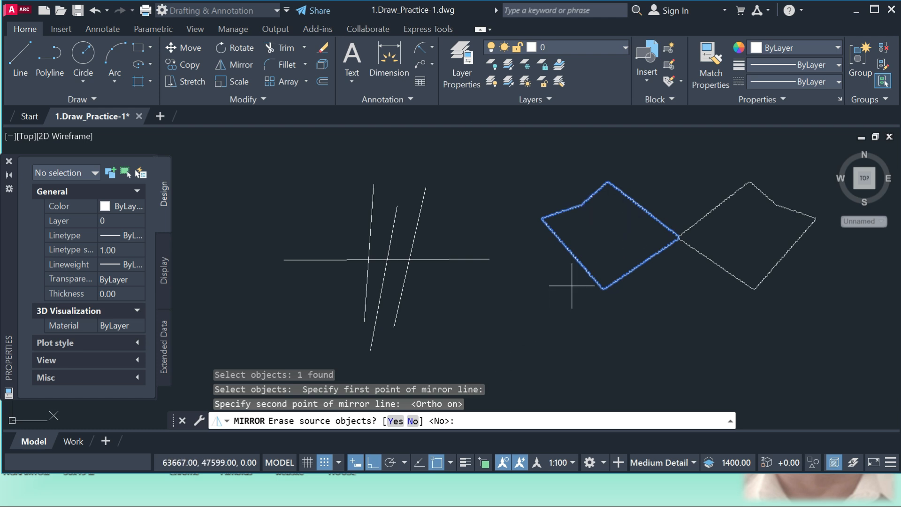
{"action": "left_click", "coordinate": [395, 422]}
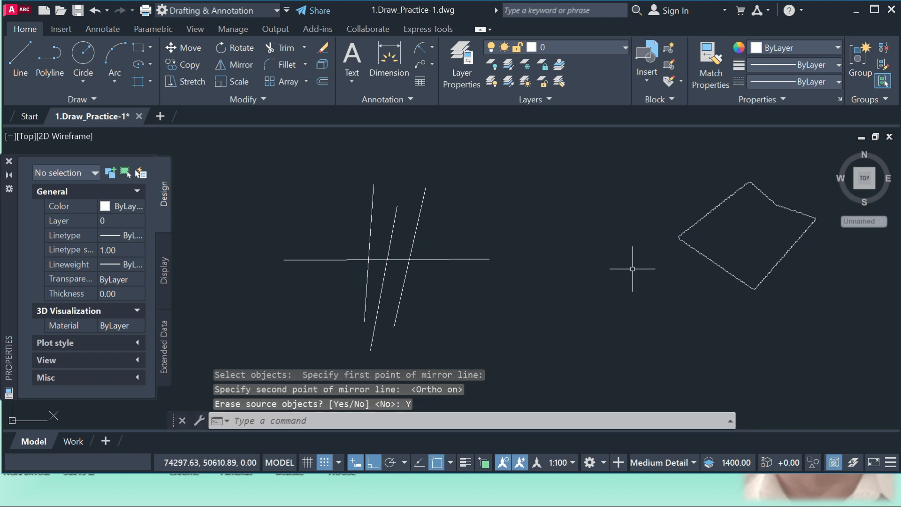
Regenerate the drawing and draw a rectangle in the empty space between the crossing lines and the closed outline
{"action": "scroll", "coordinate": [545, 271], "scroll_direction": "down", "scroll_amount": 2}
{"action": "scroll", "coordinate": [711, 237], "scroll_direction": "up", "scroll_amount": 3}
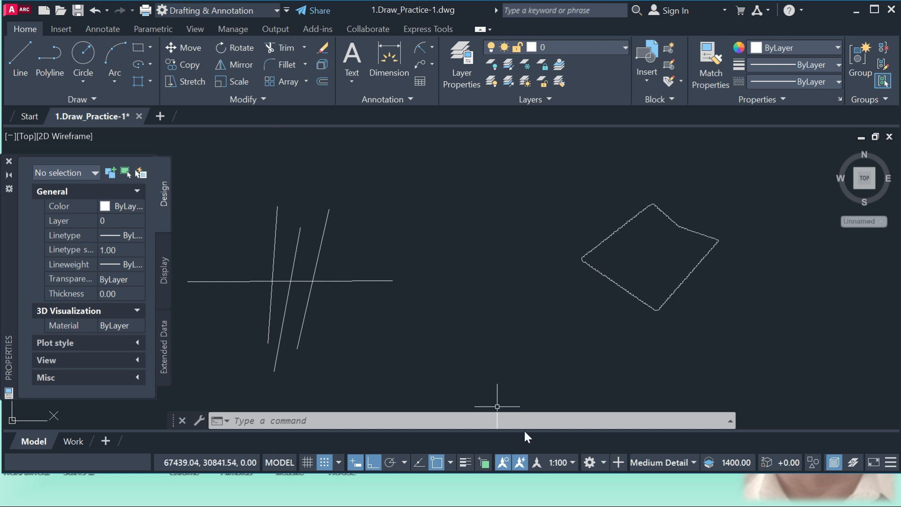
{"action": "type", "text": "r"}
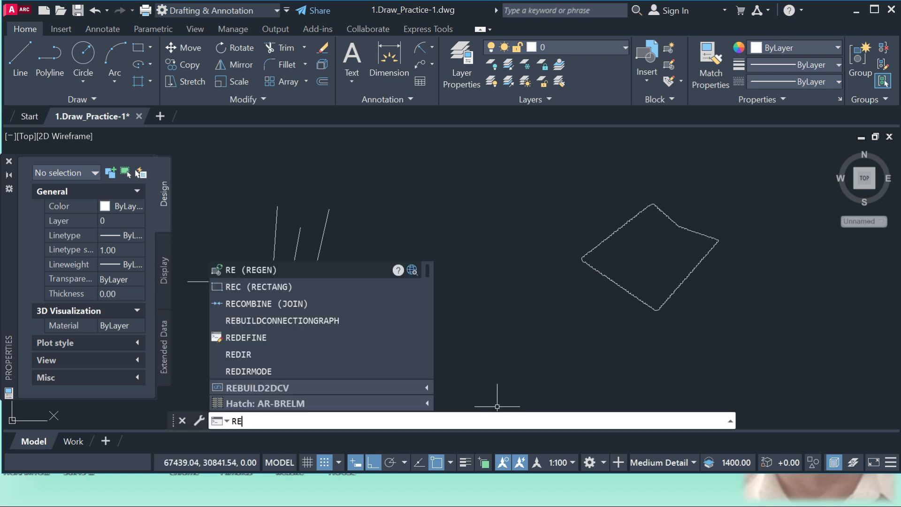
{"action": "key", "text": "Return"}
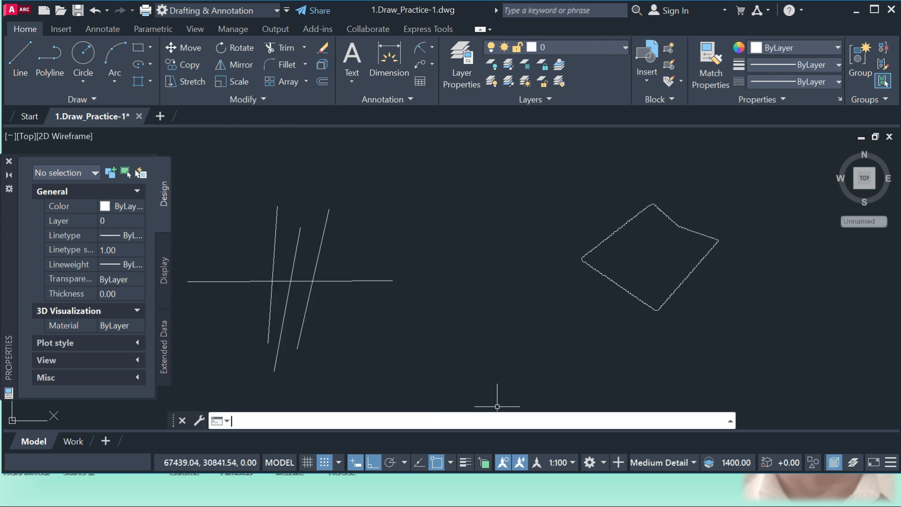
{"action": "left_click", "coordinate": [138, 48]}
{"action": "left_click", "coordinate": [429, 193]}
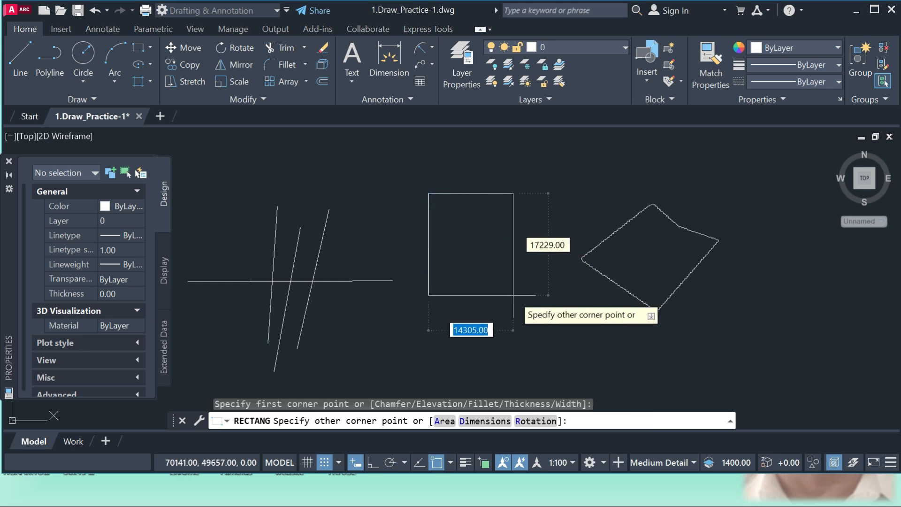
{"action": "left_click", "coordinate": [527, 290]}
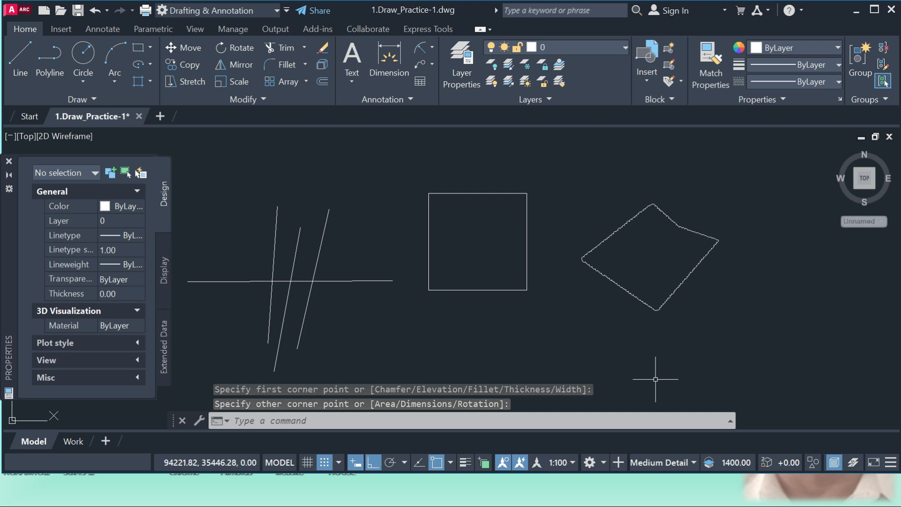
With Ortho off, draw an open two-segment V-shaped polyline below and to the right of the closed outline
{"action": "left_click", "coordinate": [50, 61]}
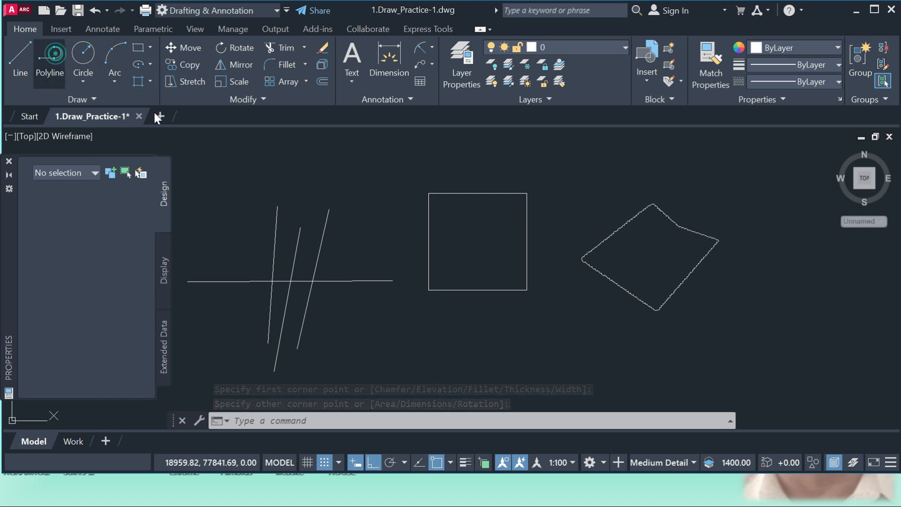
{"action": "left_click", "coordinate": [623, 345]}
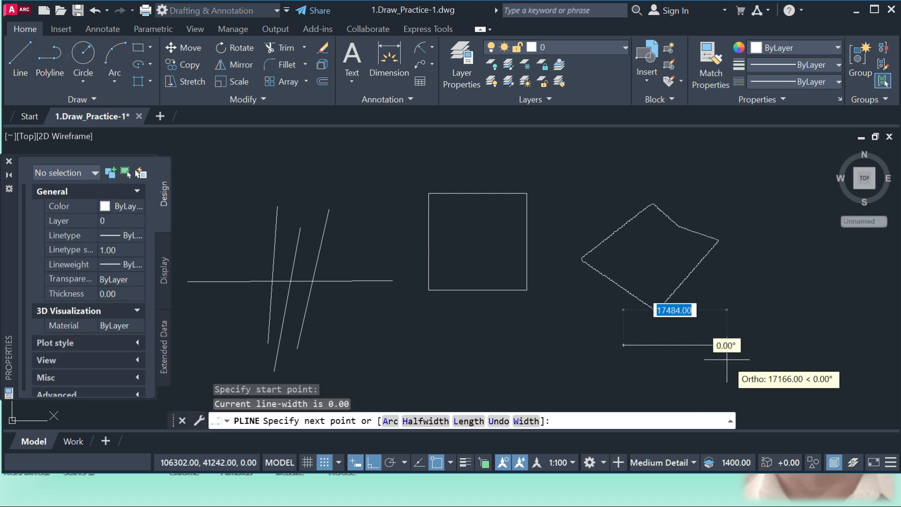
{"action": "left_click", "coordinate": [376, 469]}
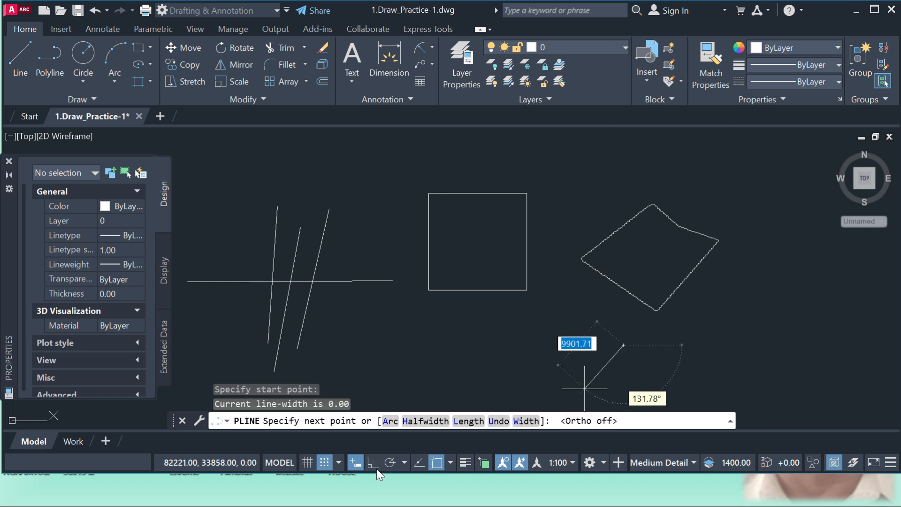
{"action": "left_click", "coordinate": [727, 372]}
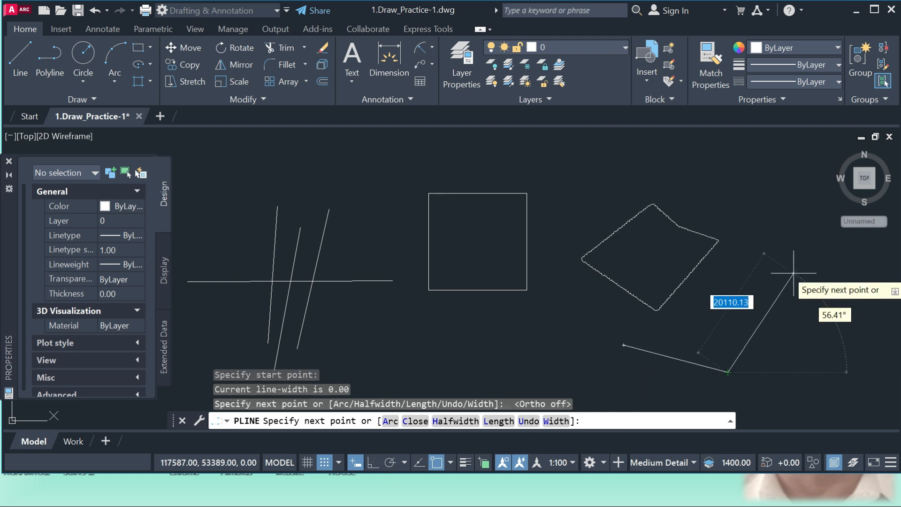
{"action": "left_click", "coordinate": [797, 268]}
{"action": "key", "text": "Return"}
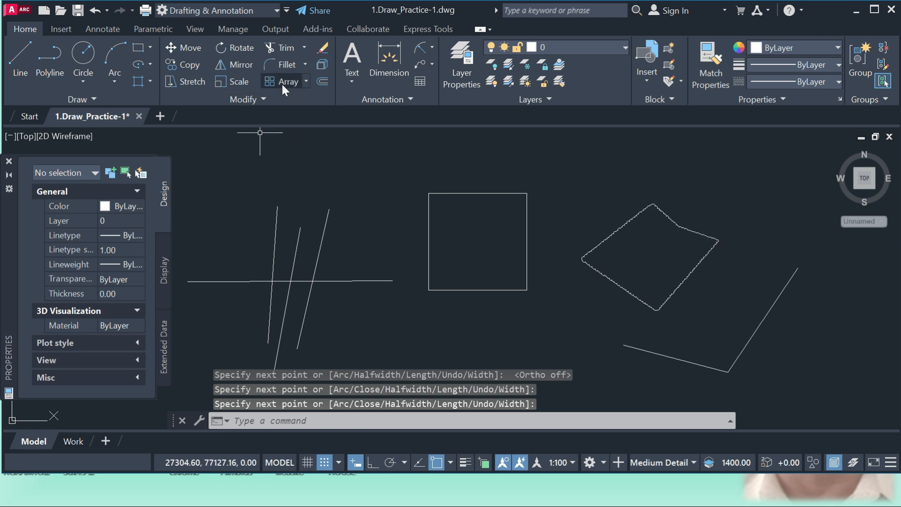
Try to fillet the rectangle's lower-right corner with the current radius
{"action": "left_click", "coordinate": [305, 65]}
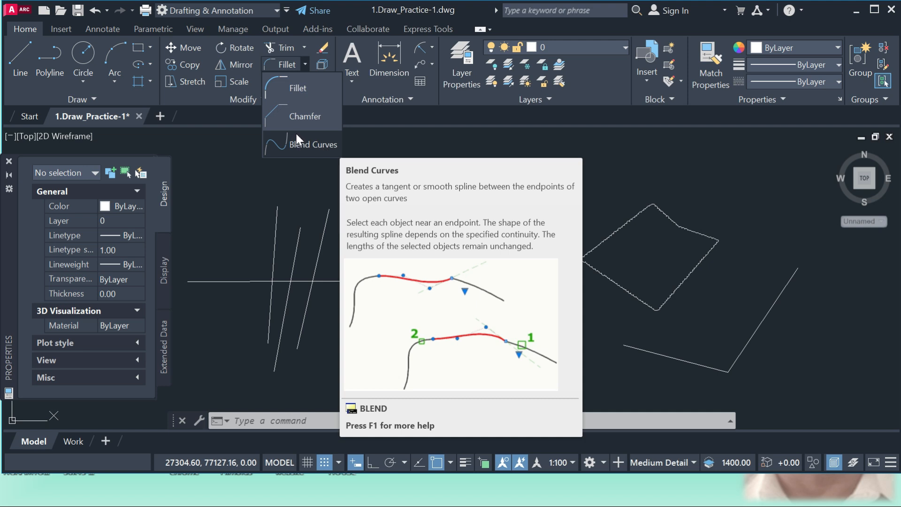
{"action": "left_click", "coordinate": [294, 87]}
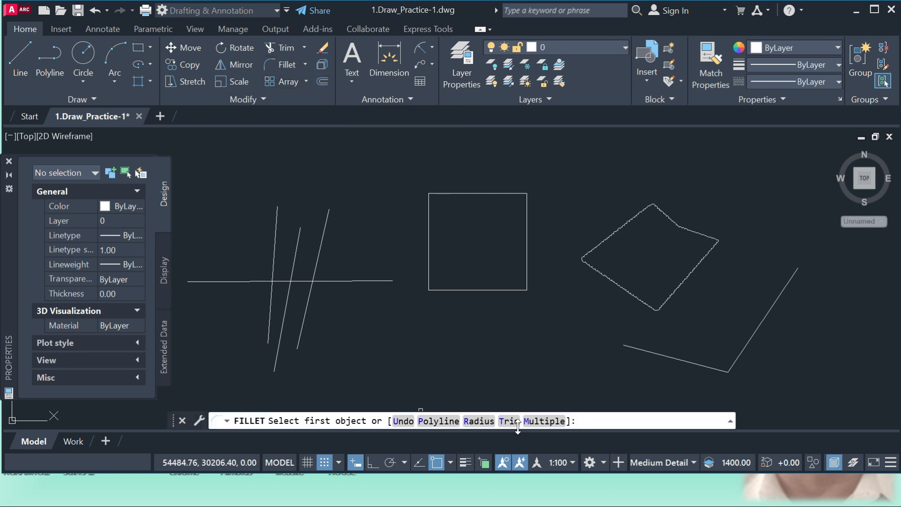
{"action": "left_click", "coordinate": [522, 291]}
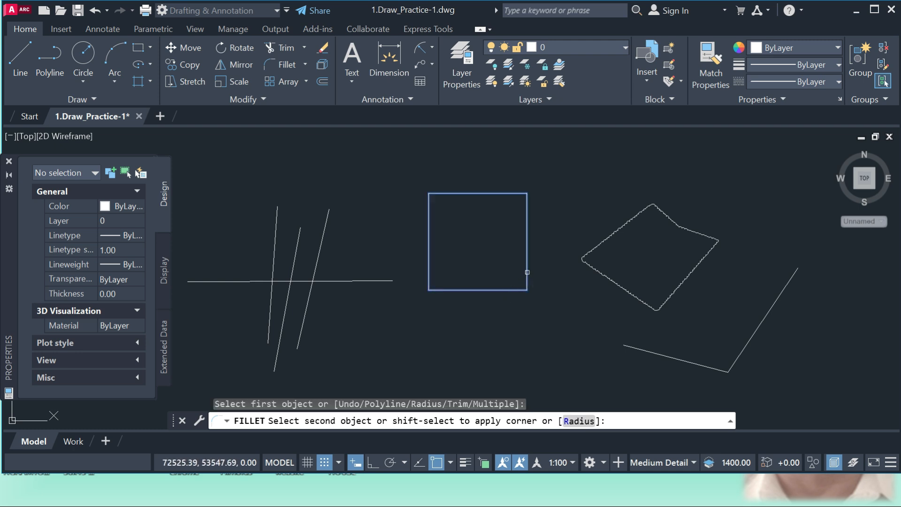
{"action": "left_click", "coordinate": [528, 269]}
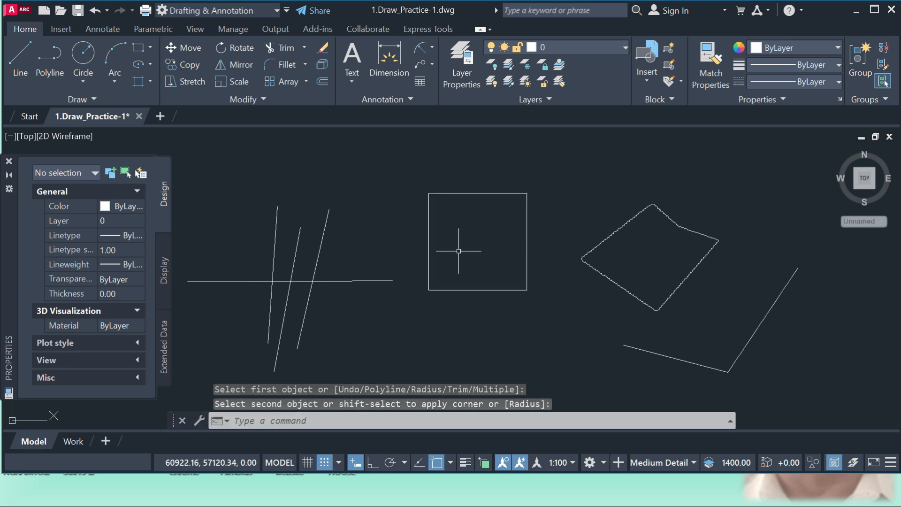
Set the fillet radius to 60 and fillet the rectangle's lower-right corner
{"action": "left_click", "coordinate": [287, 63]}
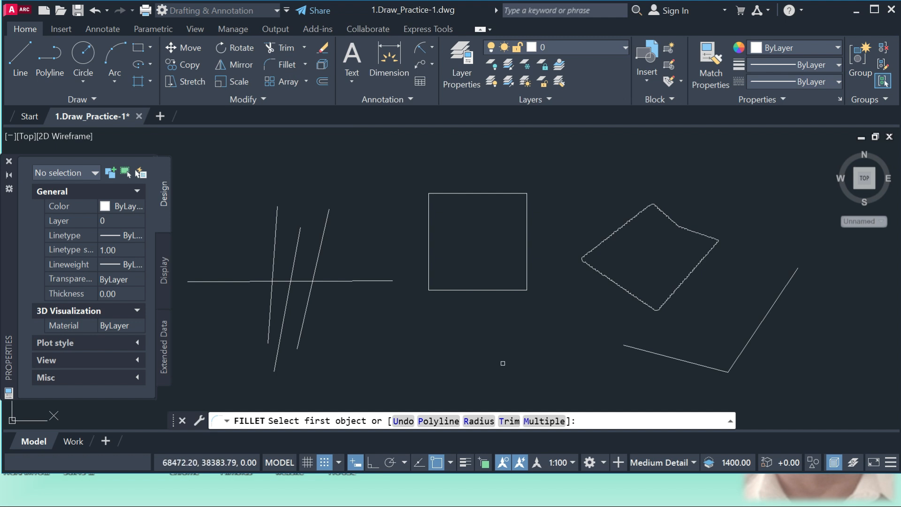
{"action": "left_click", "coordinate": [481, 426]}
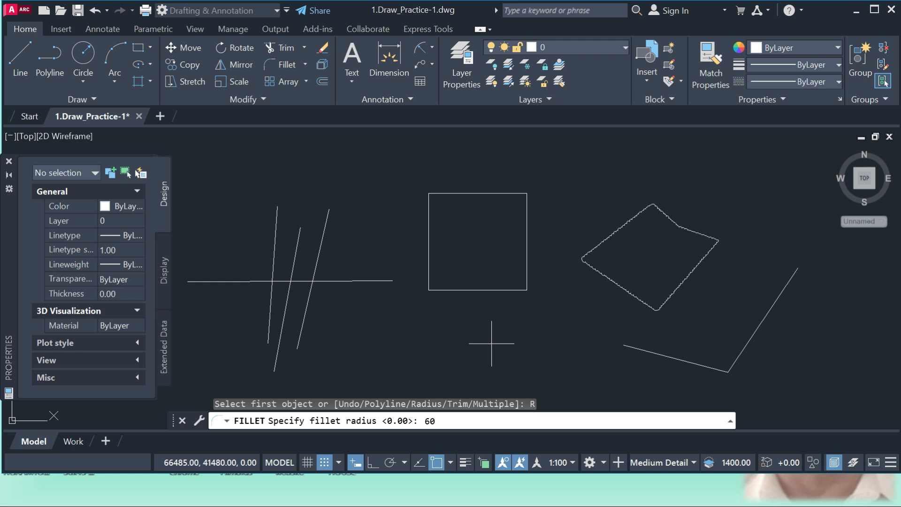
{"action": "key", "text": "Return"}
{"action": "scroll", "coordinate": [526, 287], "scroll_direction": "up", "scroll_amount": 6}
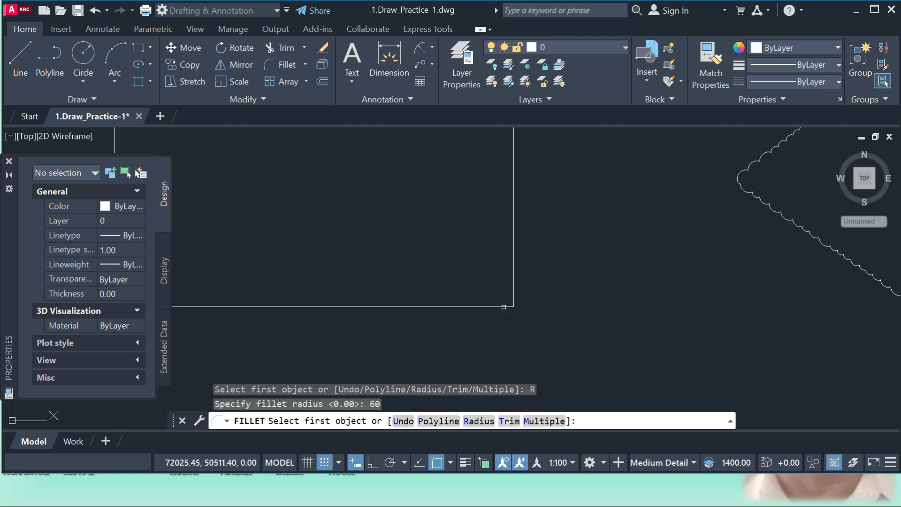
{"action": "left_click", "coordinate": [489, 308]}
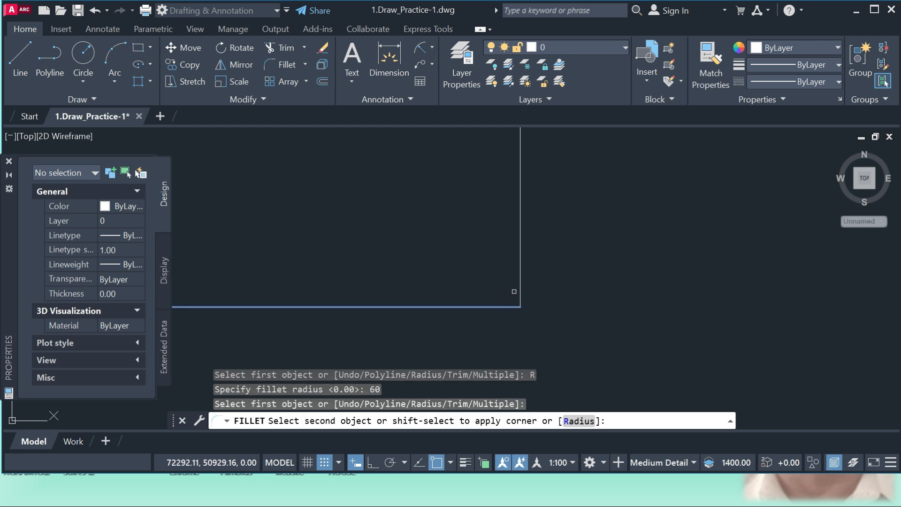
{"action": "left_click", "coordinate": [518, 283]}
{"action": "scroll", "coordinate": [519, 300], "scroll_direction": "up", "scroll_amount": 9}
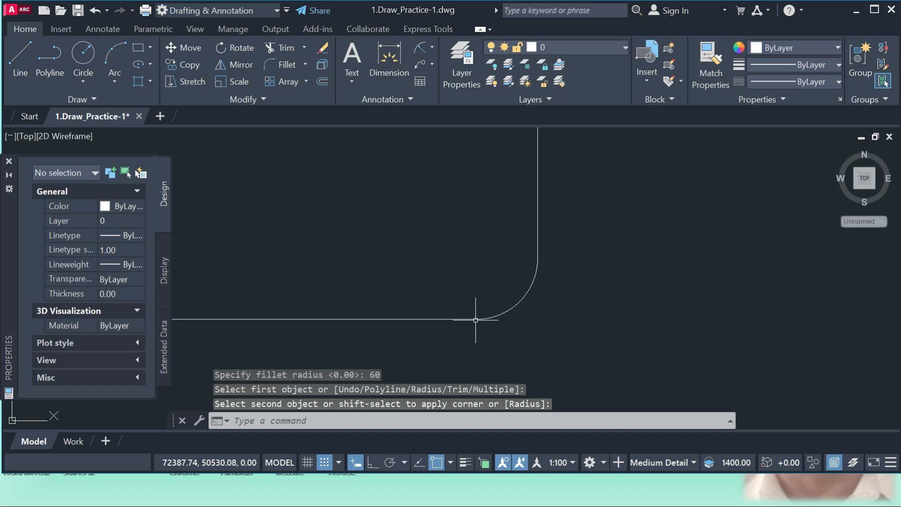
Apply Fillet again between the rectangle's bottom and right edges with the current radius
{"action": "scroll", "coordinate": [548, 257], "scroll_direction": "down", "scroll_amount": 8}
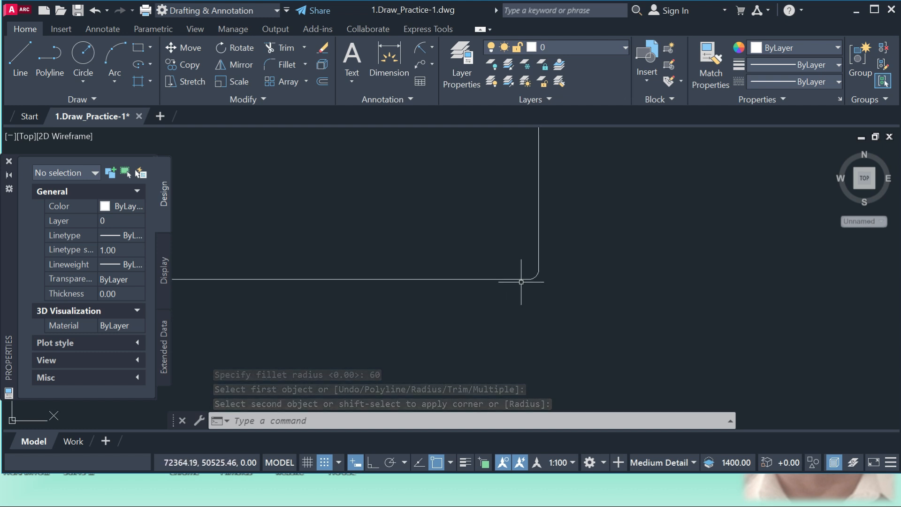
{"action": "scroll", "coordinate": [517, 300], "scroll_direction": "down", "scroll_amount": 6}
{"action": "scroll", "coordinate": [519, 304], "scroll_direction": "up", "scroll_amount": 8}
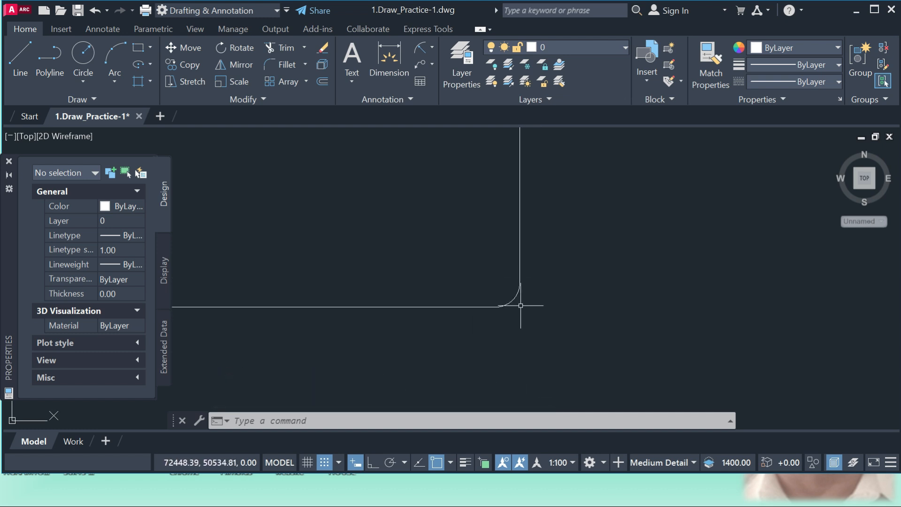
{"action": "left_click", "coordinate": [286, 65]}
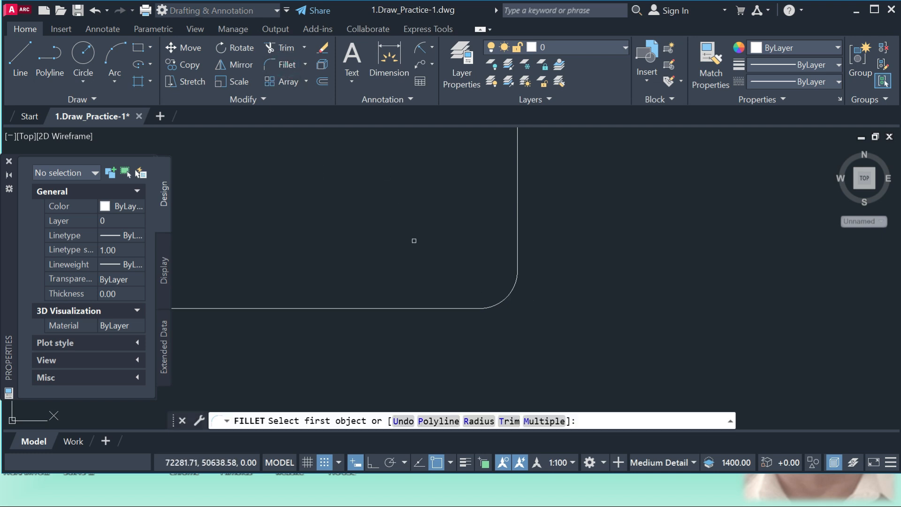
{"action": "left_click", "coordinate": [467, 308]}
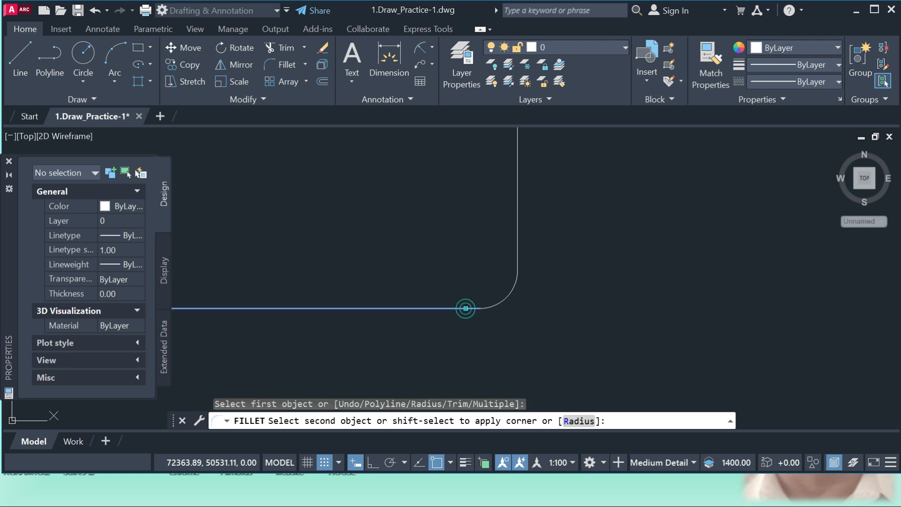
{"action": "left_click", "coordinate": [518, 253]}
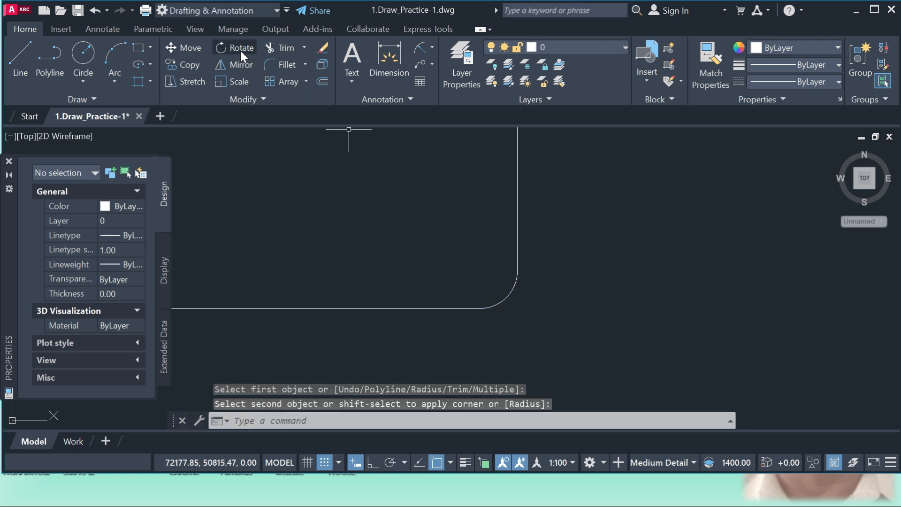
Fillet all corners of the rectangle at once using Fillet's Polyline option with the current radius
{"action": "left_click", "coordinate": [284, 64]}
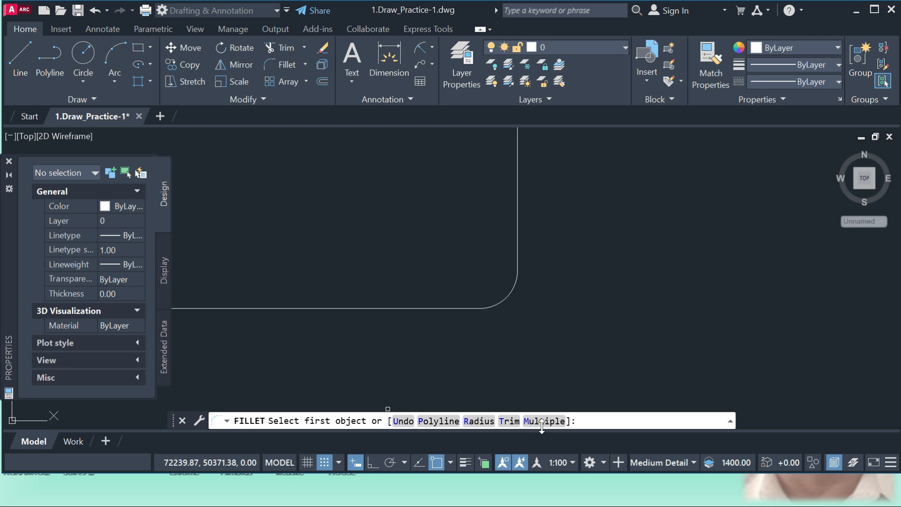
{"action": "left_click", "coordinate": [445, 422]}
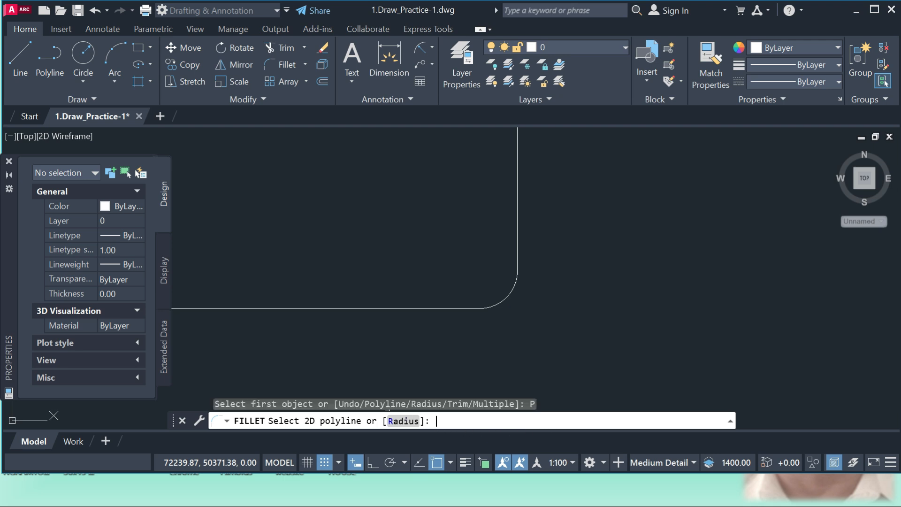
{"action": "left_click", "coordinate": [450, 307]}
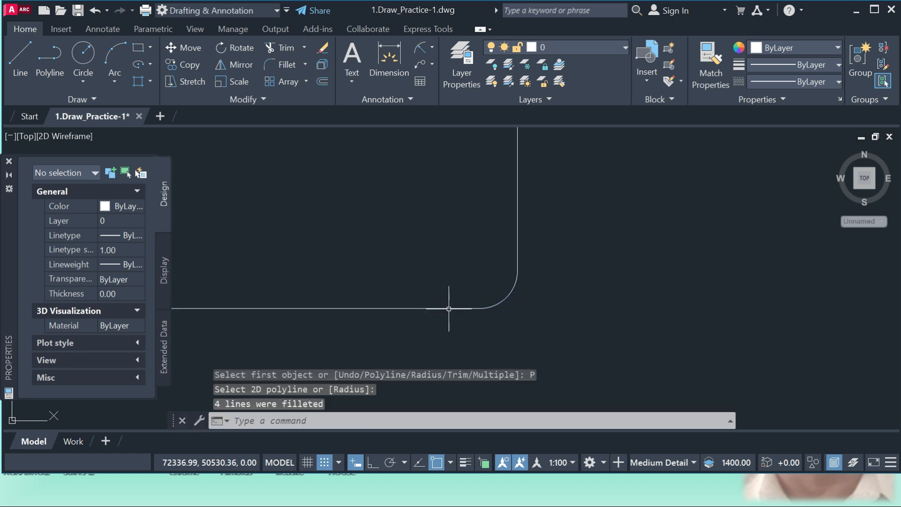
{"action": "scroll", "coordinate": [519, 257], "scroll_direction": "down", "scroll_amount": 6}
{"action": "scroll", "coordinate": [506, 233], "scroll_direction": "up", "scroll_amount": 6}
{"action": "scroll", "coordinate": [563, 206], "scroll_direction": "down", "scroll_amount": 3}
{"action": "scroll", "coordinate": [521, 204], "scroll_direction": "down", "scroll_amount": 3}
{"action": "scroll", "coordinate": [286, 202], "scroll_direction": "up", "scroll_amount": 6}
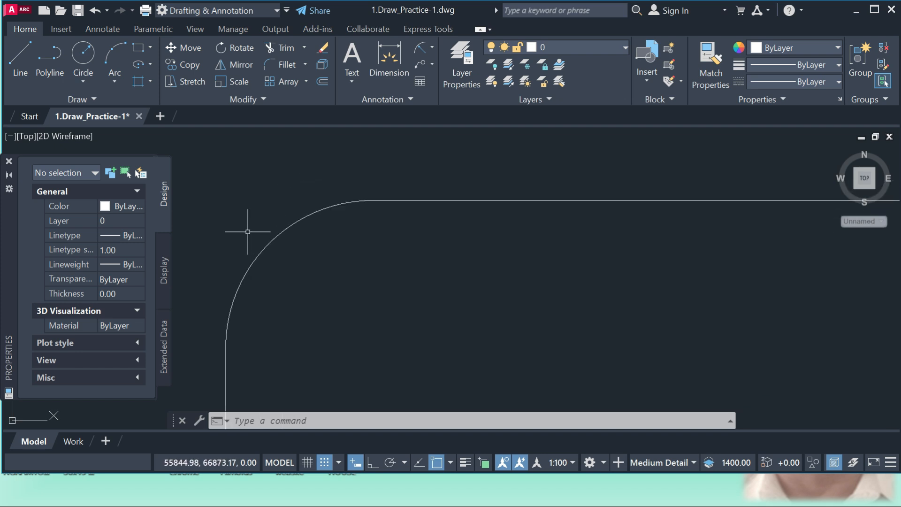
Use Fillet's Multiple option on the rectangle's bottom and right edges with the current radius, and end the command
{"action": "scroll", "coordinate": [263, 223], "scroll_direction": "down", "scroll_amount": 5}
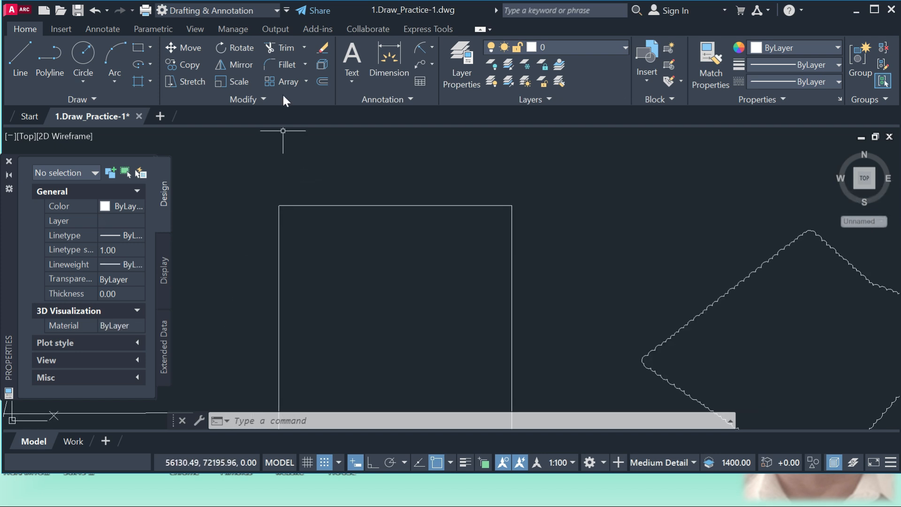
{"action": "left_click", "coordinate": [271, 67]}
{"action": "scroll", "coordinate": [382, 210], "scroll_direction": "down", "scroll_amount": 2}
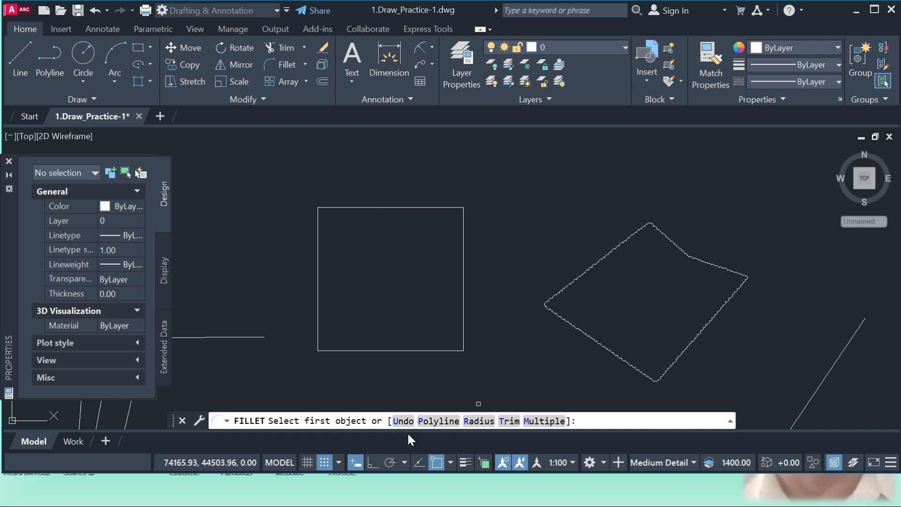
{"action": "left_click", "coordinate": [544, 421]}
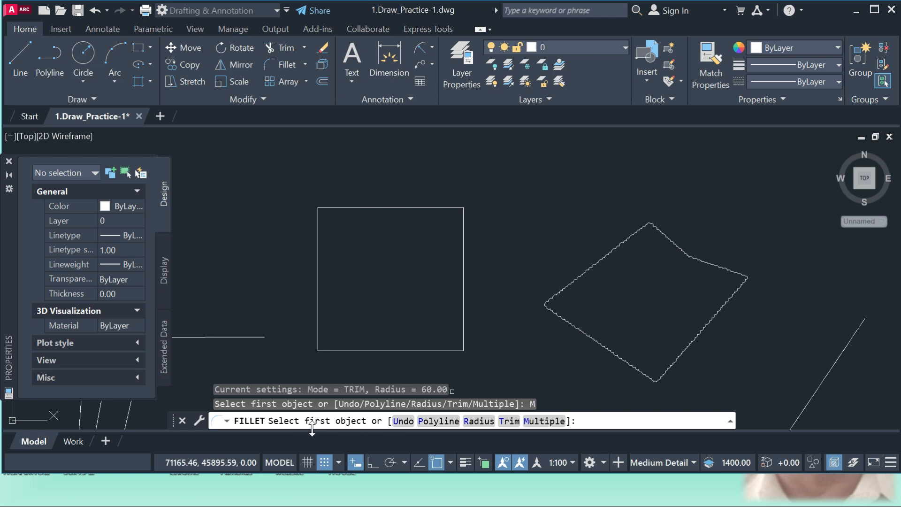
{"action": "left_click", "coordinate": [419, 350]}
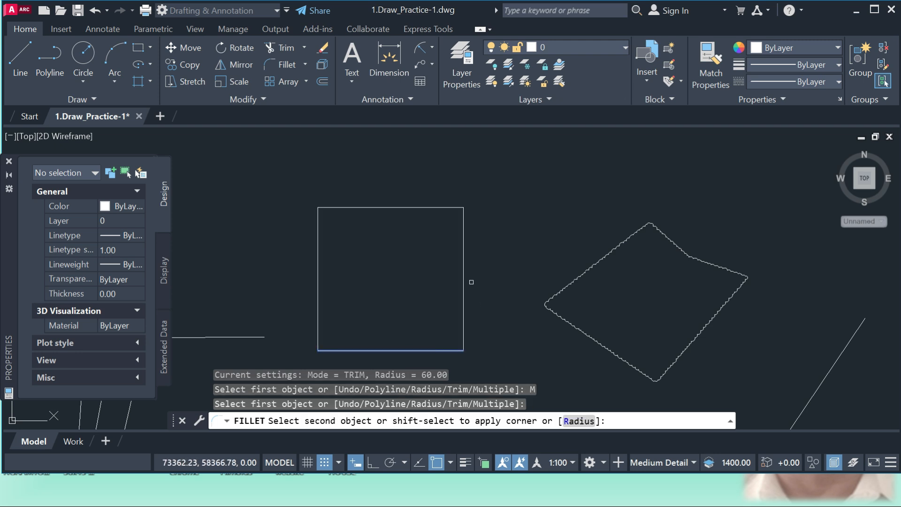
{"action": "left_click", "coordinate": [463, 286]}
{"action": "scroll", "coordinate": [461, 349], "scroll_direction": "up", "scroll_amount": 4}
{"action": "scroll", "coordinate": [461, 350], "scroll_direction": "up", "scroll_amount": 8}
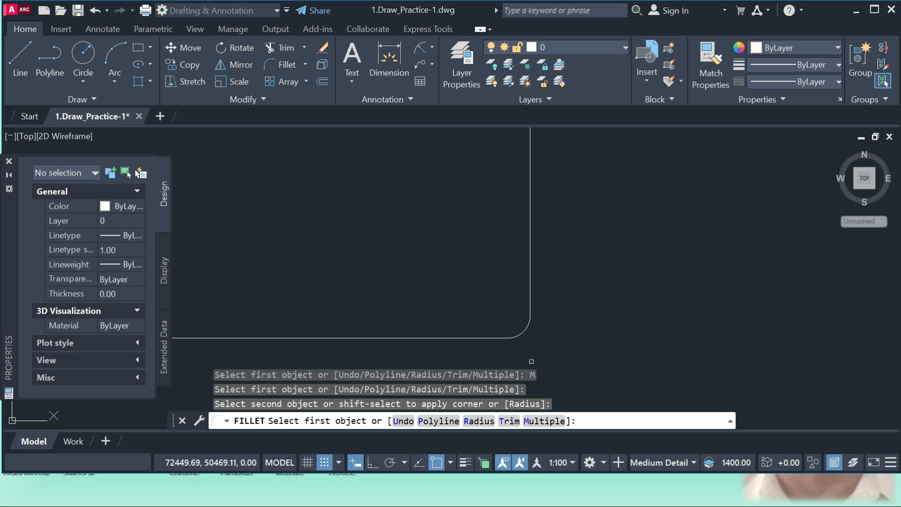
{"action": "key", "text": "Return"}
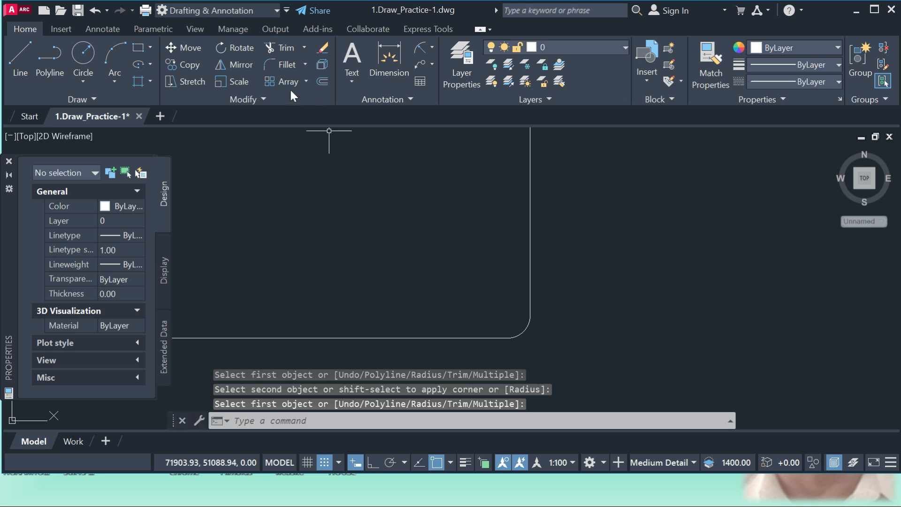
Try Fillet's Undo option, and pick the rectangle's bottom and right edges to fillet their corner again
{"action": "left_click", "coordinate": [284, 65]}
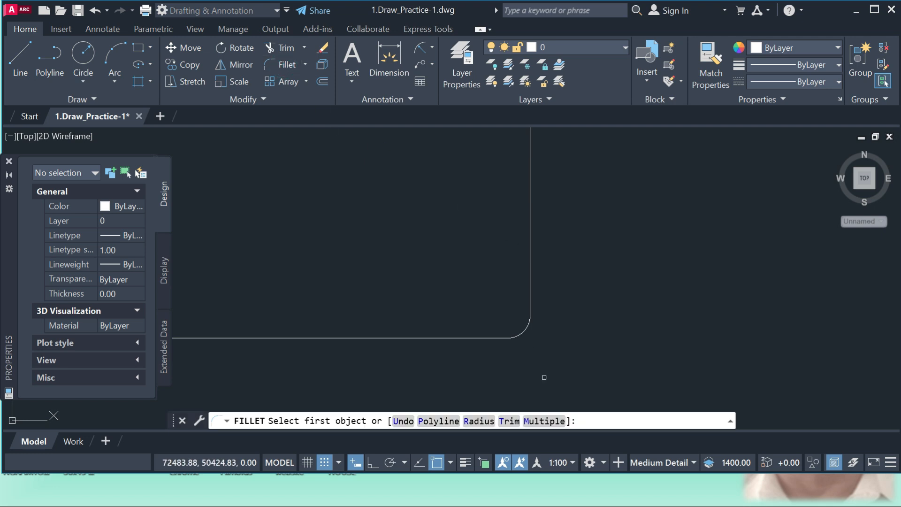
{"action": "left_click", "coordinate": [404, 424]}
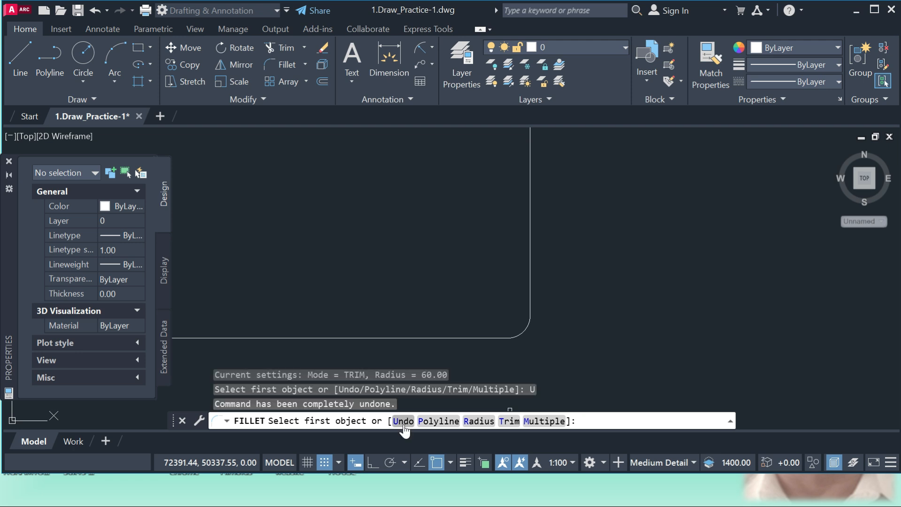
{"action": "left_click", "coordinate": [478, 341]}
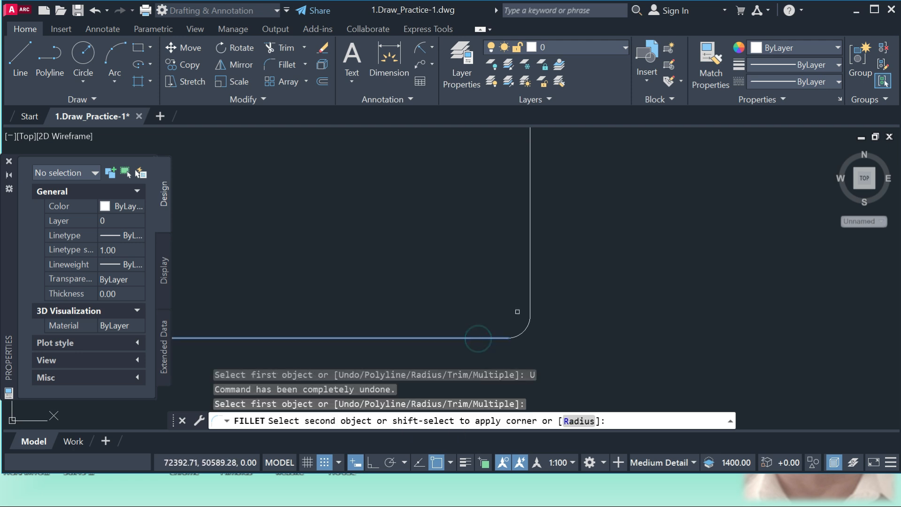
{"action": "left_click", "coordinate": [530, 286]}
{"action": "scroll", "coordinate": [540, 304], "scroll_direction": "down", "scroll_amount": 5}
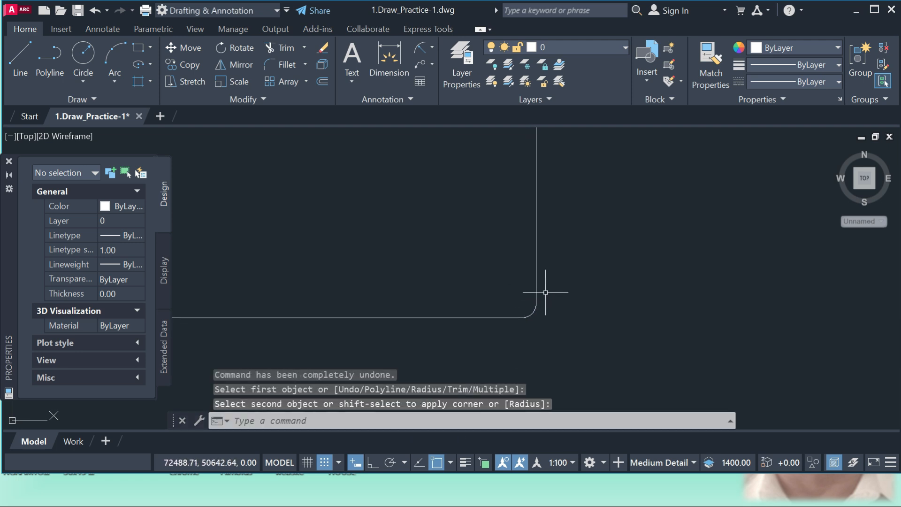
{"action": "scroll", "coordinate": [539, 304], "scroll_direction": "down", "scroll_amount": 8}
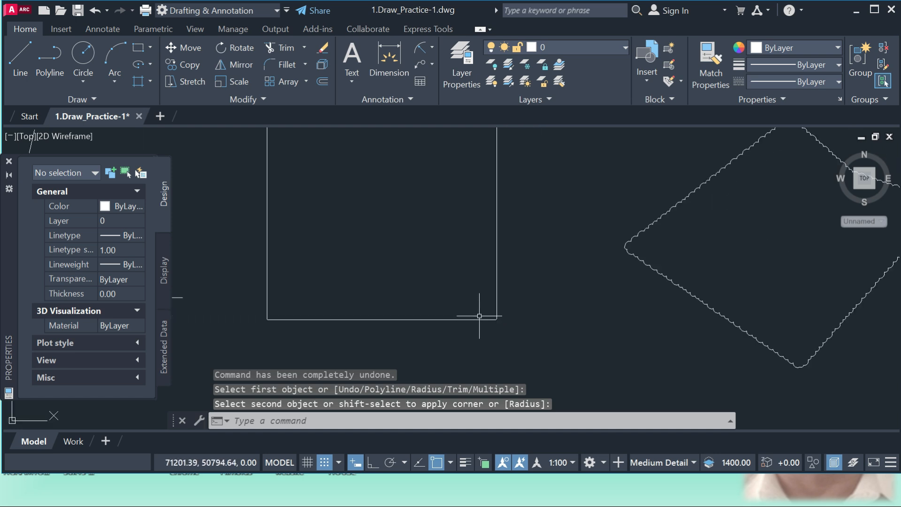
Chamfer the rectangle's rounded lower-right corner with the current chamfer distances
{"action": "scroll", "coordinate": [469, 283], "scroll_direction": "up", "scroll_amount": 4}
{"action": "scroll", "coordinate": [407, 184], "scroll_direction": "down", "scroll_amount": 2}
{"action": "scroll", "coordinate": [418, 207], "scroll_direction": "up", "scroll_amount": 10}
{"action": "scroll", "coordinate": [376, 220], "scroll_direction": "up", "scroll_amount": 2}
{"action": "left_click", "coordinate": [305, 64]}
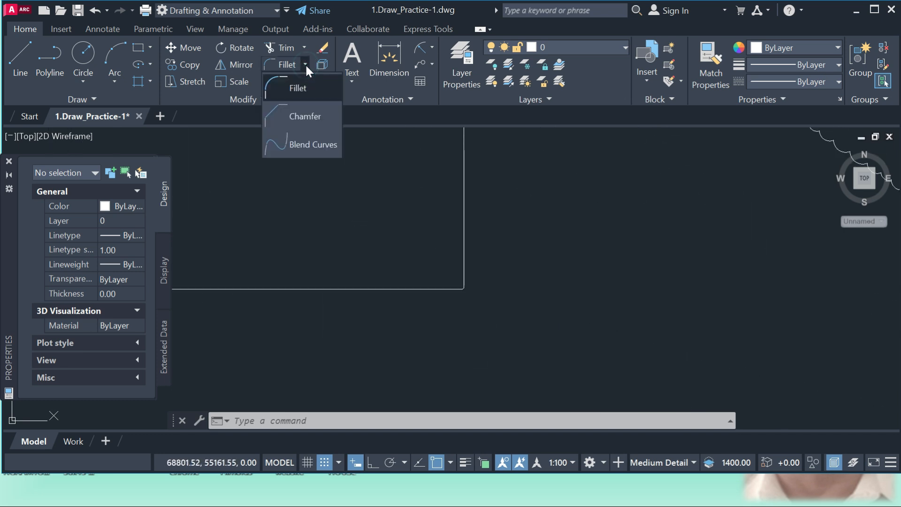
{"action": "left_click", "coordinate": [305, 116]}
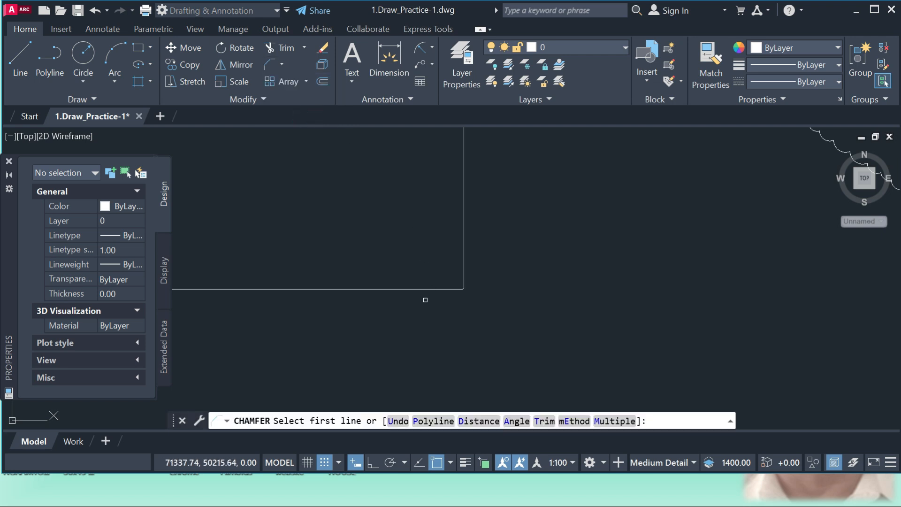
{"action": "scroll", "coordinate": [440, 292], "scroll_direction": "up", "scroll_amount": 2}
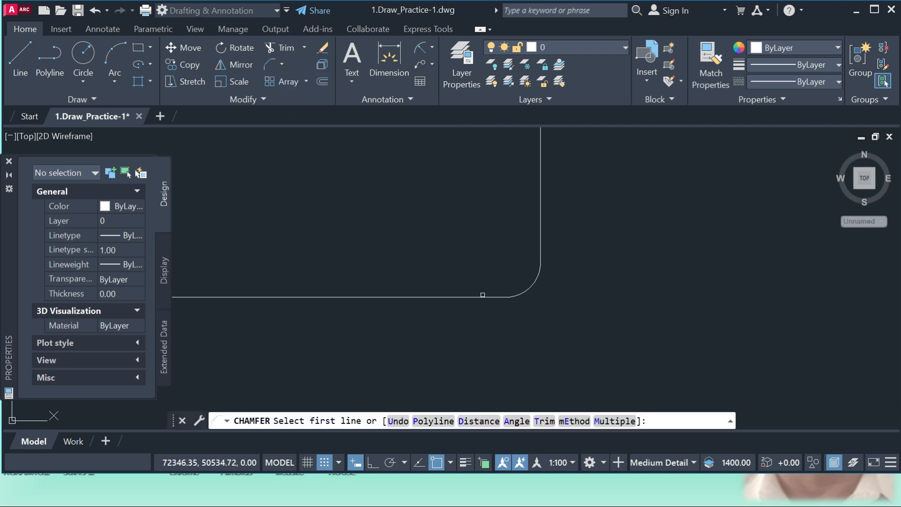
{"action": "left_click", "coordinate": [479, 298]}
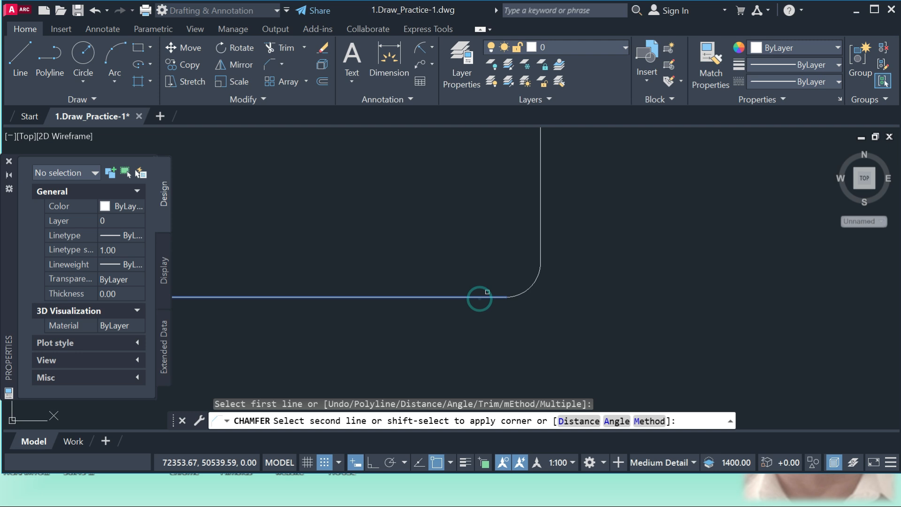
{"action": "left_click", "coordinate": [540, 224]}
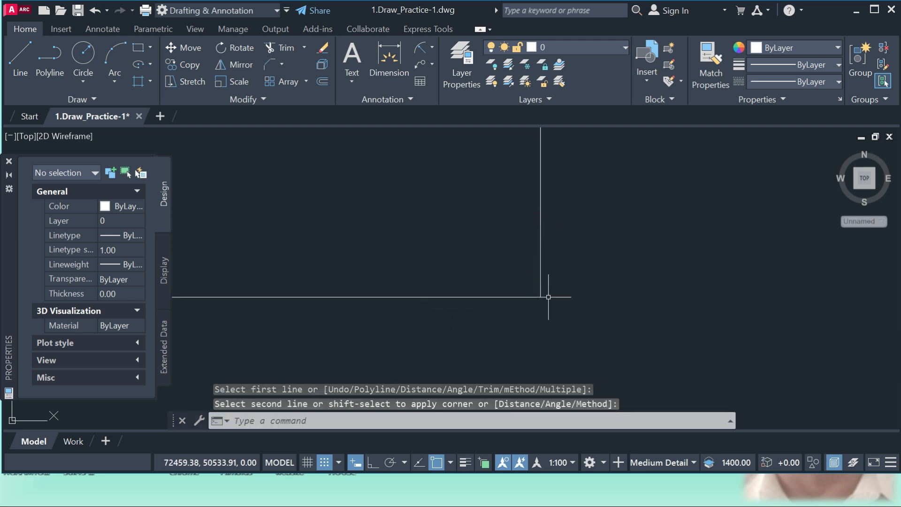
Chamfer the rectangle's rounded upper-right corner with the current chamfer distances
{"action": "scroll", "coordinate": [521, 301], "scroll_direction": "down", "scroll_amount": 5}
{"action": "scroll", "coordinate": [489, 307], "scroll_direction": "up", "scroll_amount": 6}
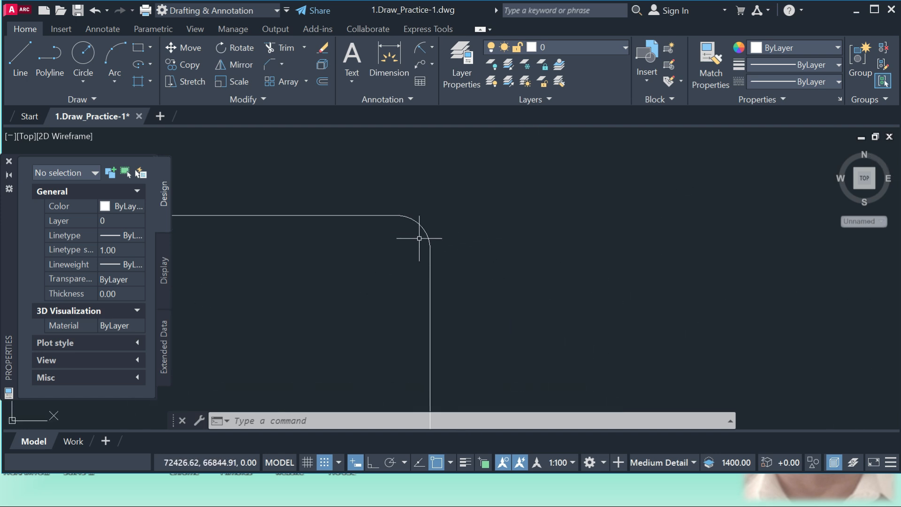
{"action": "type", "text": "cha"}
{"action": "key", "text": "Return"}
{"action": "left_click", "coordinate": [370, 215]}
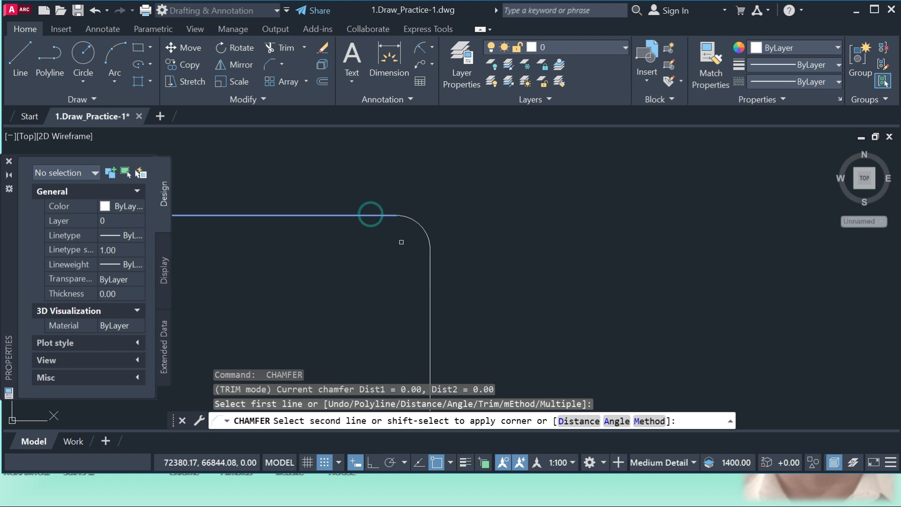
{"action": "left_click", "coordinate": [427, 258]}
Chamfer the rectangle's lower-right corner with a first distance of 200 and a second distance of 300, picking the bottom edge first
{"action": "scroll", "coordinate": [439, 203], "scroll_direction": "down", "scroll_amount": 2}
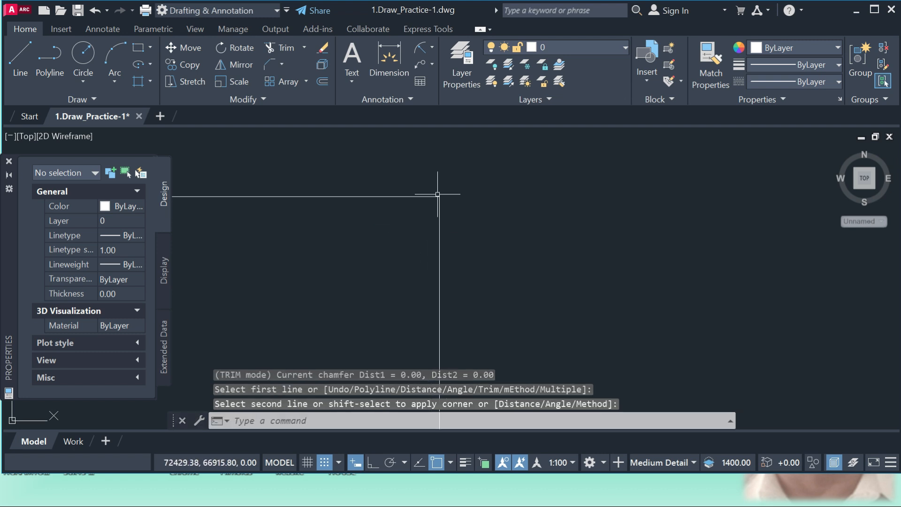
{"action": "scroll", "coordinate": [440, 203], "scroll_direction": "down", "scroll_amount": 5}
{"action": "scroll", "coordinate": [432, 288], "scroll_direction": "up", "scroll_amount": 5}
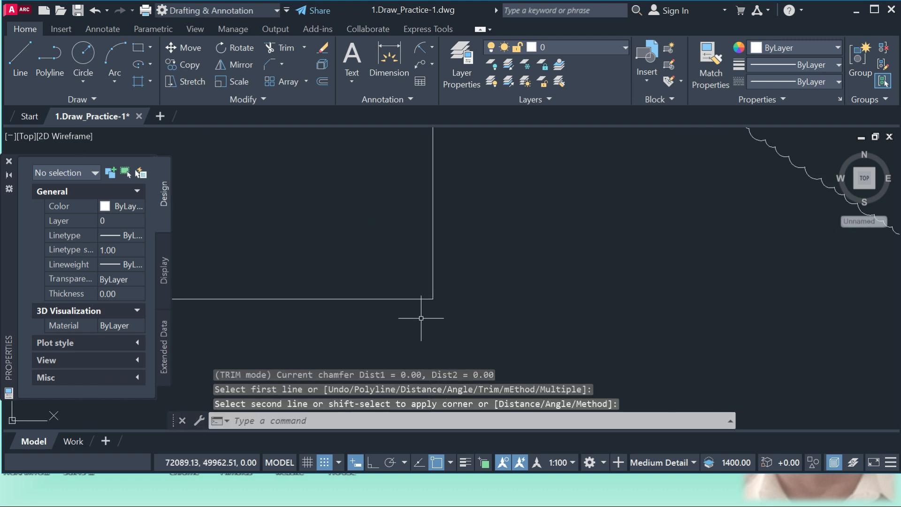
{"action": "left_click", "coordinate": [264, 63]}
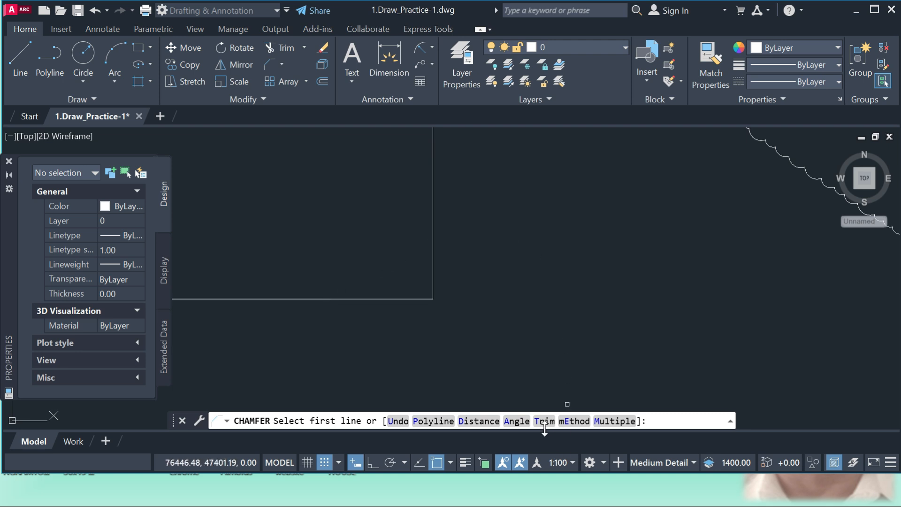
{"action": "left_click", "coordinate": [478, 421]}
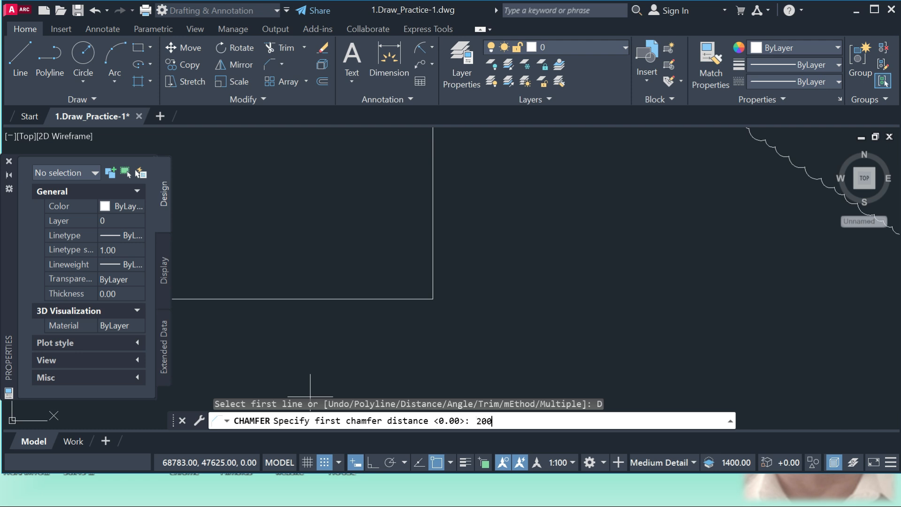
{"action": "key", "text": "Return"}
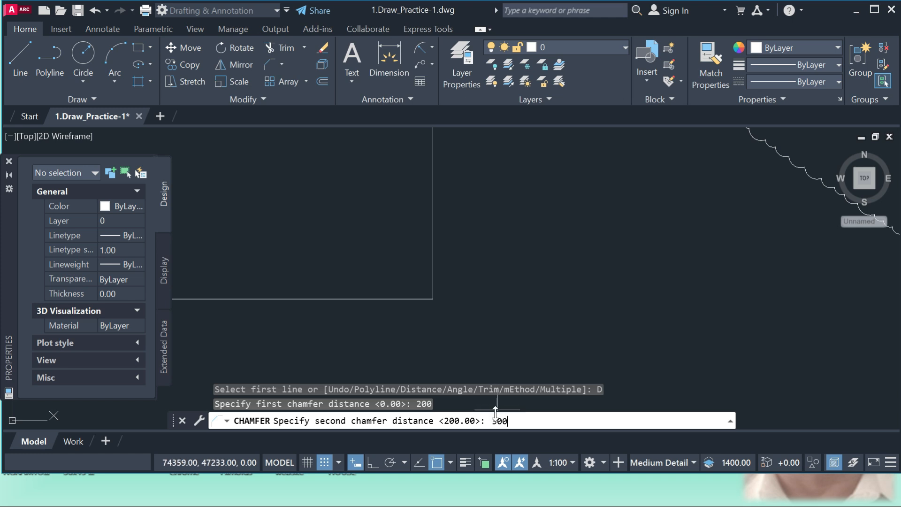
{"action": "key", "text": "Return"}
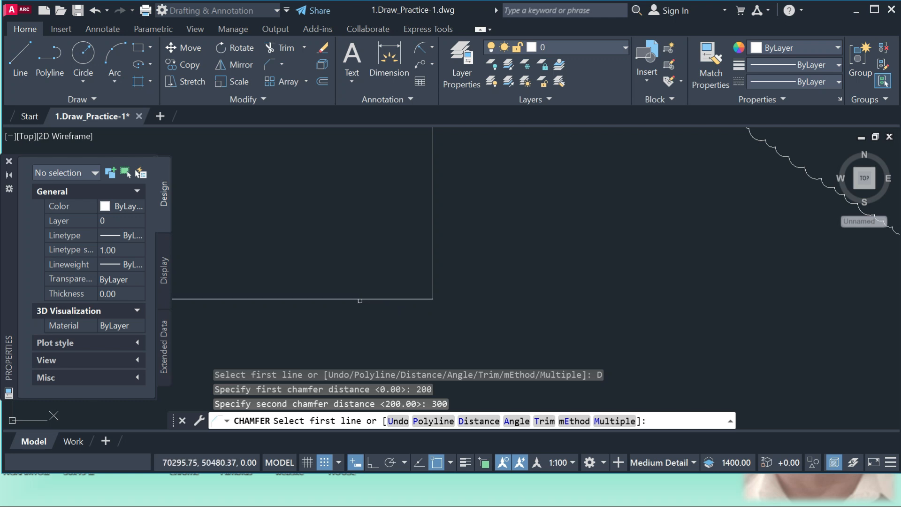
{"action": "left_click", "coordinate": [340, 299]}
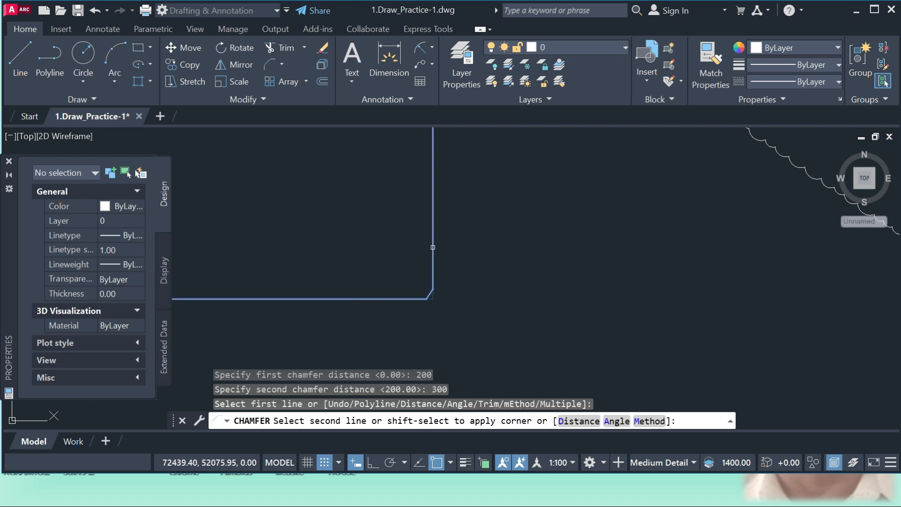
{"action": "left_click", "coordinate": [433, 247]}
{"action": "scroll", "coordinate": [435, 293], "scroll_direction": "up", "scroll_amount": 3}
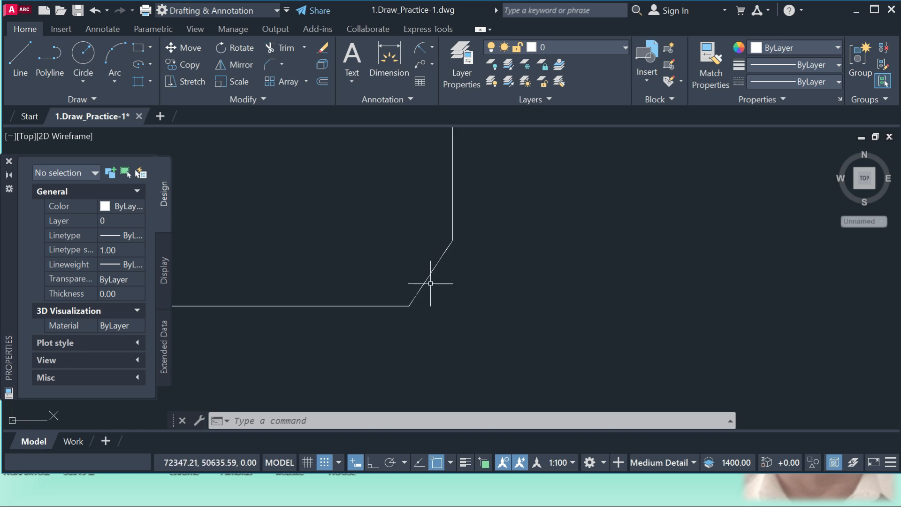
Use Stretch on the whole rectangle, shifting it to the right from the upper end of its lower-right chamfer
{"action": "scroll", "coordinate": [428, 276], "scroll_direction": "down", "scroll_amount": 2}
{"action": "scroll", "coordinate": [468, 266], "scroll_direction": "down", "scroll_amount": 3}
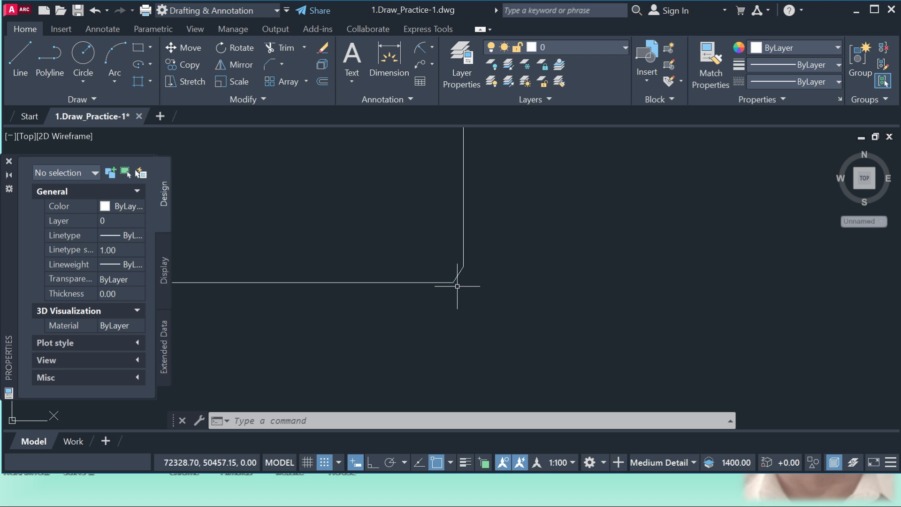
{"action": "left_click", "coordinate": [188, 83]}
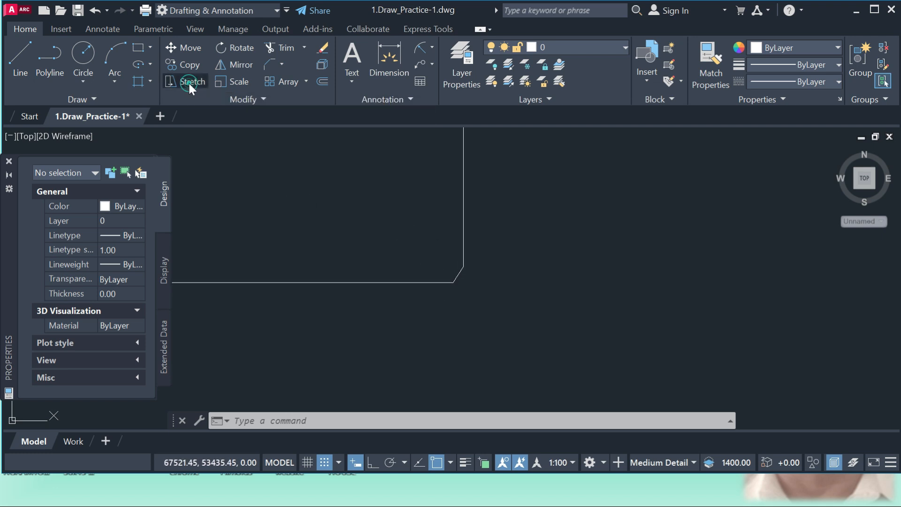
{"action": "left_click", "coordinate": [465, 200]}
{"action": "key", "text": "Return"}
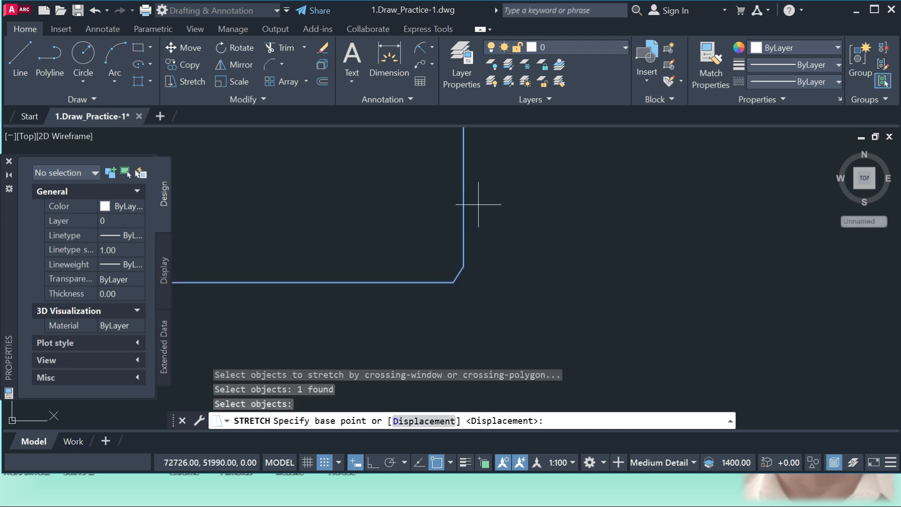
{"action": "left_click", "coordinate": [463, 267]}
{"action": "scroll", "coordinate": [532, 262], "scroll_direction": "down", "scroll_amount": 5}
{"action": "left_click", "coordinate": [605, 298]}
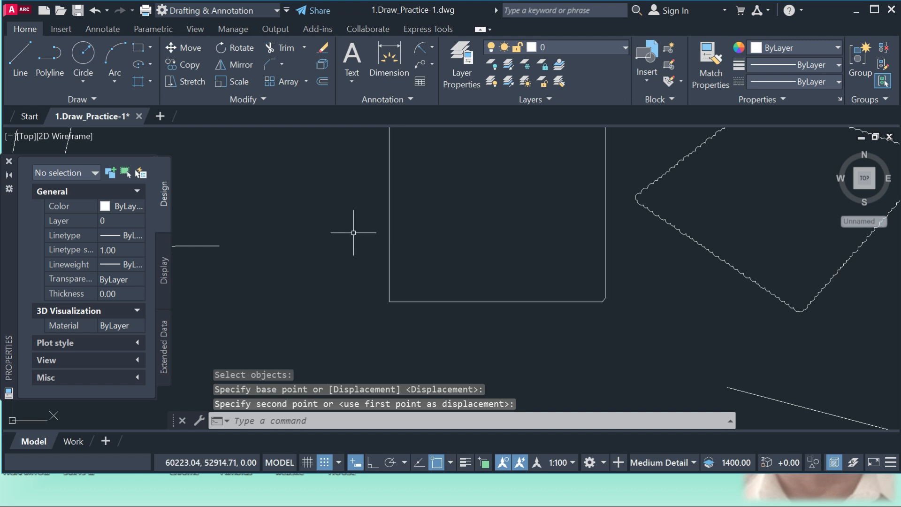
Erase all the practice lines and shapes in the drawing
{"action": "scroll", "coordinate": [345, 305], "scroll_direction": "down", "scroll_amount": 6}
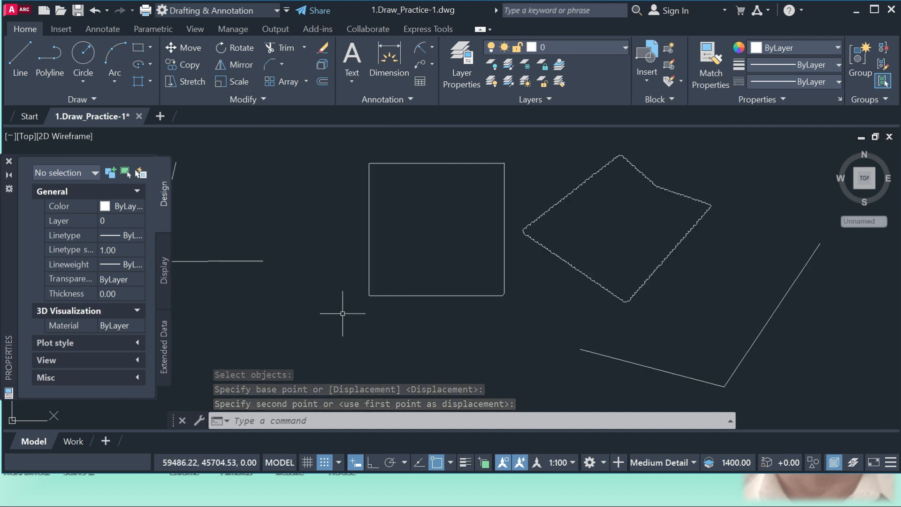
{"action": "scroll", "coordinate": [436, 311], "scroll_direction": "up", "scroll_amount": 2}
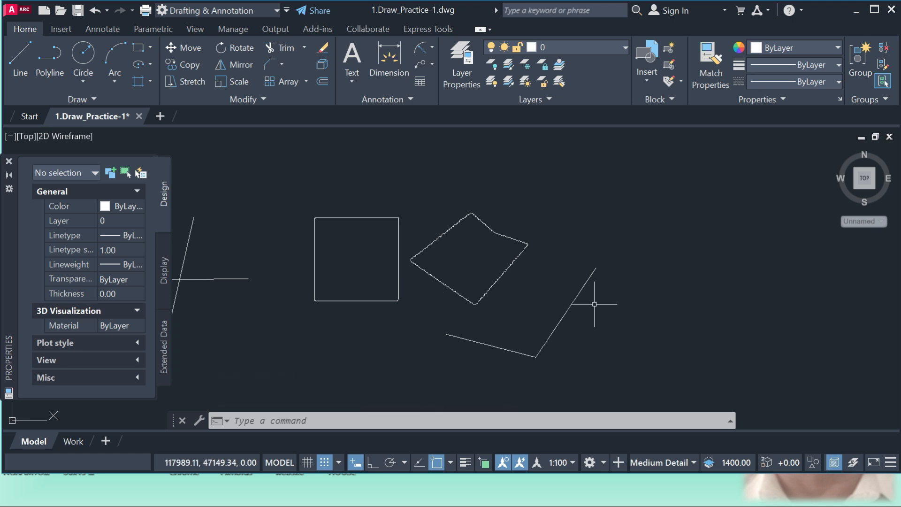
{"action": "scroll", "coordinate": [554, 251], "scroll_direction": "down", "scroll_amount": 4}
{"action": "left_click", "coordinate": [664, 335]}
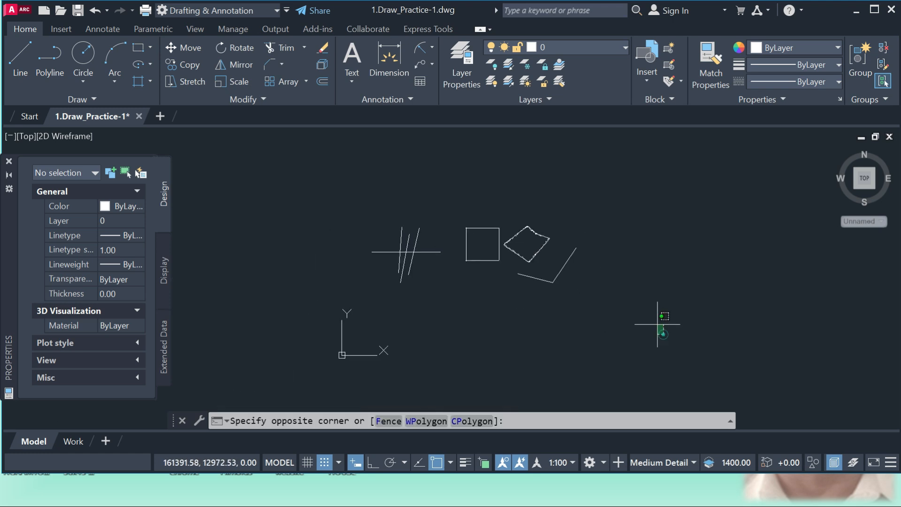
{"action": "left_click", "coordinate": [370, 192]}
{"action": "type", "text": "e"}
{"action": "key", "text": "Return"}
Draw a small rectangle about 4648 wide and 3900 high in the empty drawing area
{"action": "scroll", "coordinate": [511, 256], "scroll_direction": "up", "scroll_amount": 2}
{"action": "type", "text": "RE"}
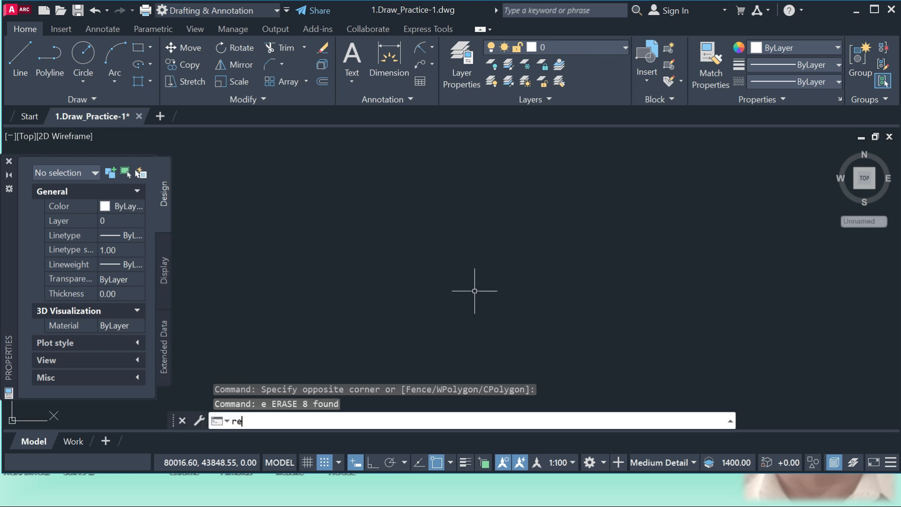
{"action": "type", "text": "C"}
{"action": "key", "text": "Return"}
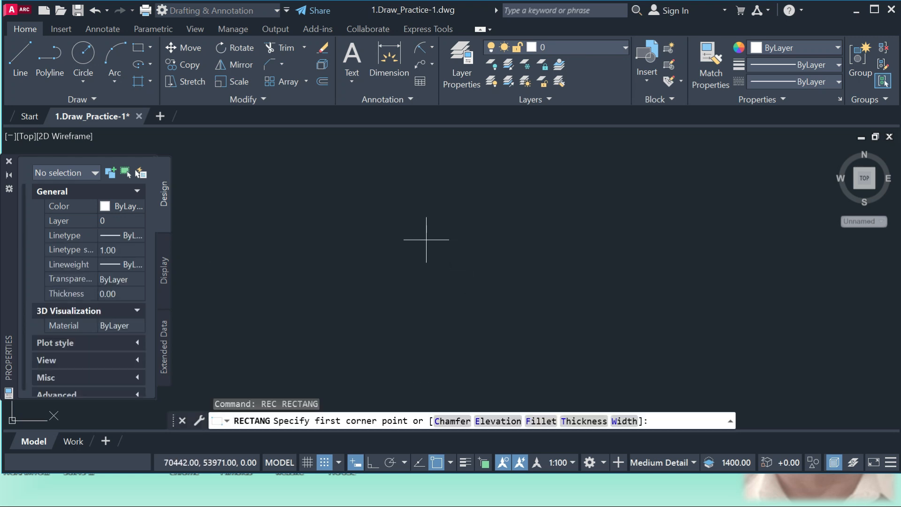
{"action": "left_click", "coordinate": [426, 240]}
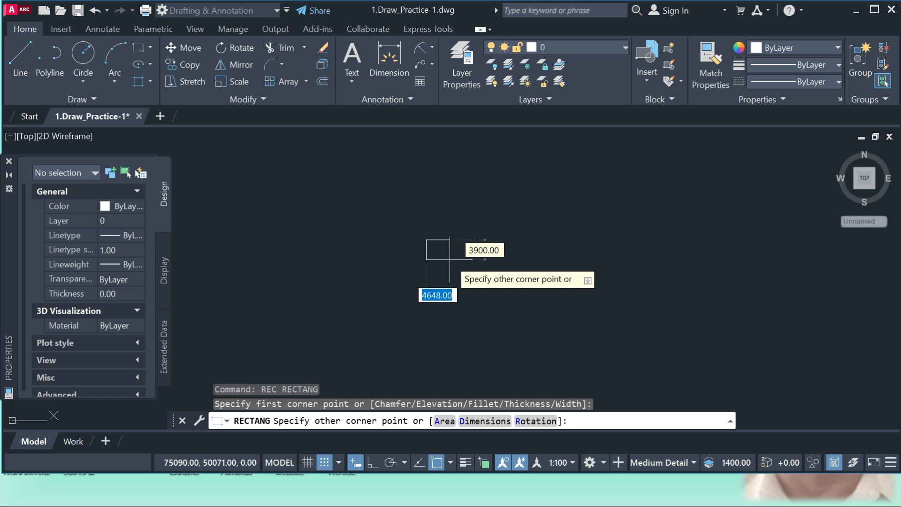
{"action": "left_click", "coordinate": [450, 259]}
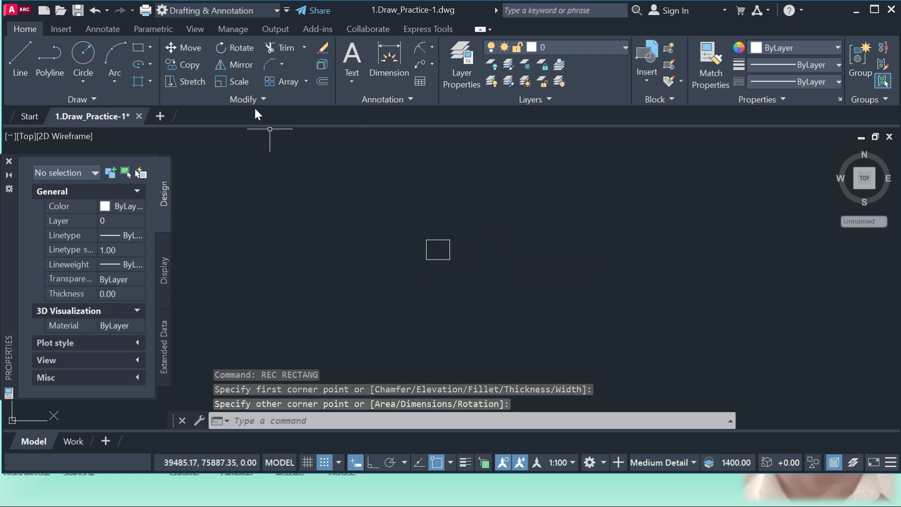
Scale the small rectangle by a factor of 4 from its lower-left corner
{"action": "left_click", "coordinate": [240, 81]}
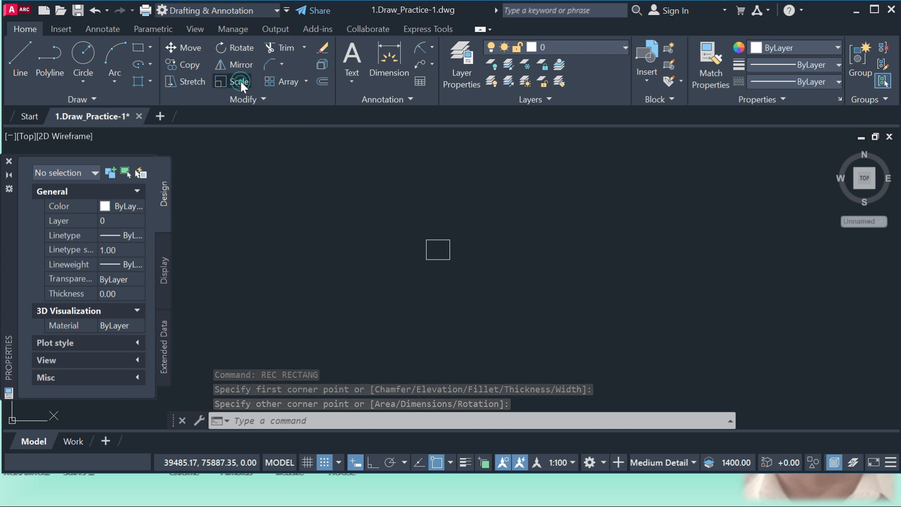
{"action": "left_click", "coordinate": [439, 259]}
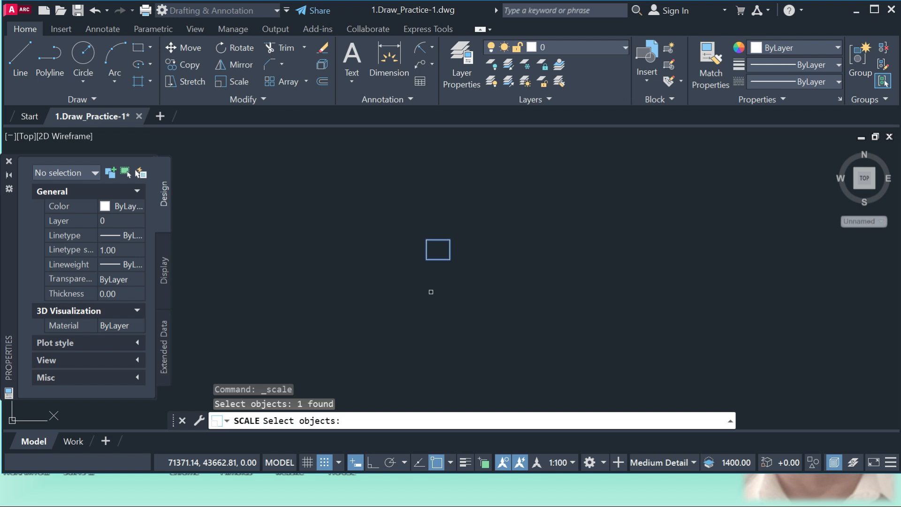
{"action": "key", "text": "Return"}
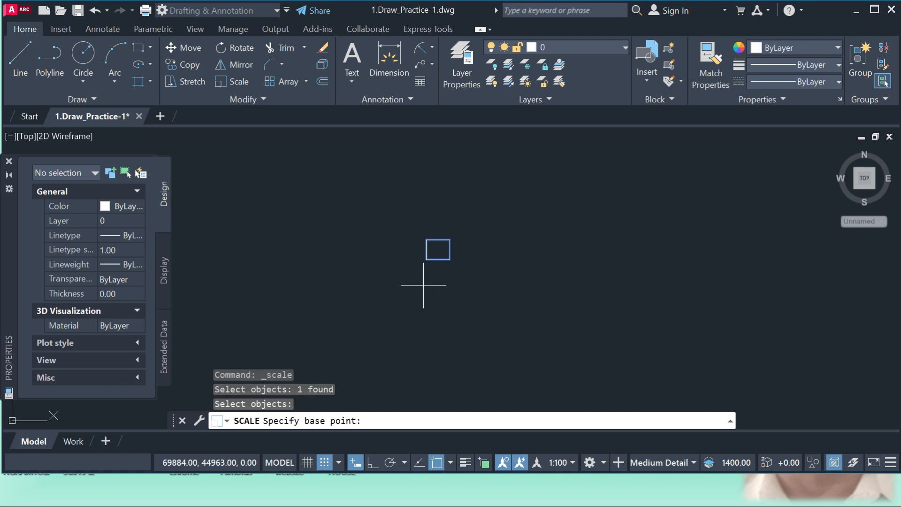
{"action": "left_click", "coordinate": [426, 259]}
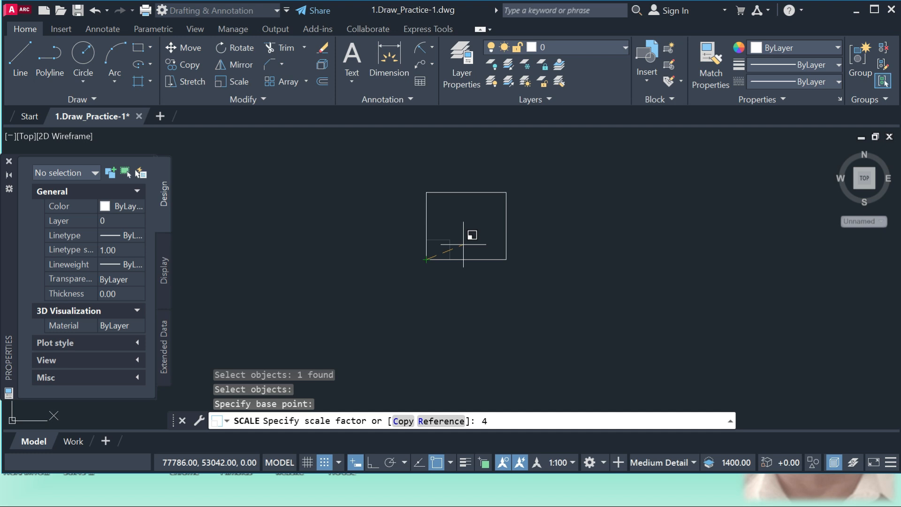
{"action": "key", "text": "Return"}
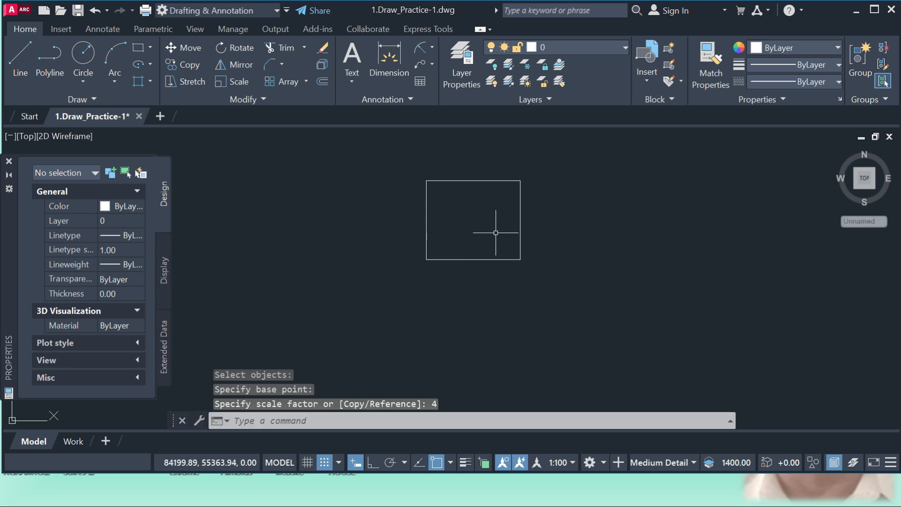
Scale the enlarged rectangle by a factor of .5 from its lower-left corner
{"action": "left_click", "coordinate": [520, 221]}
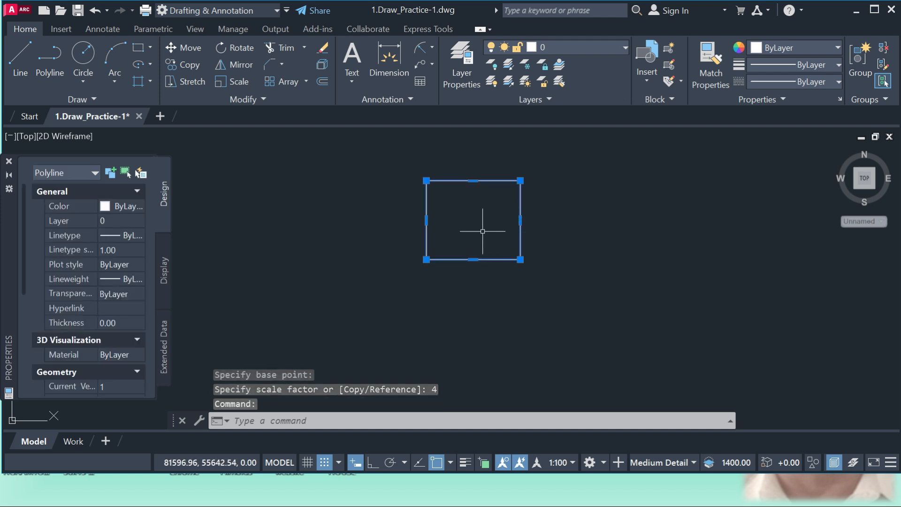
{"action": "key", "text": "Return"}
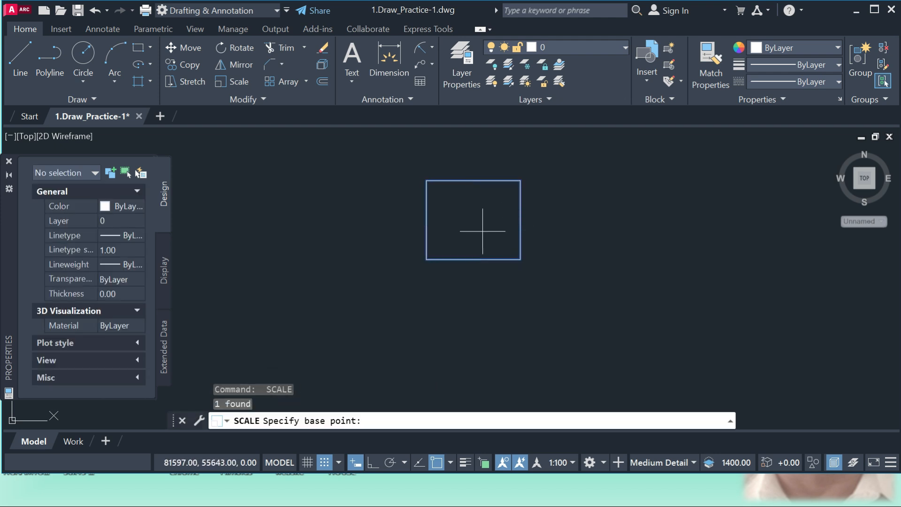
{"action": "left_click", "coordinate": [426, 259]}
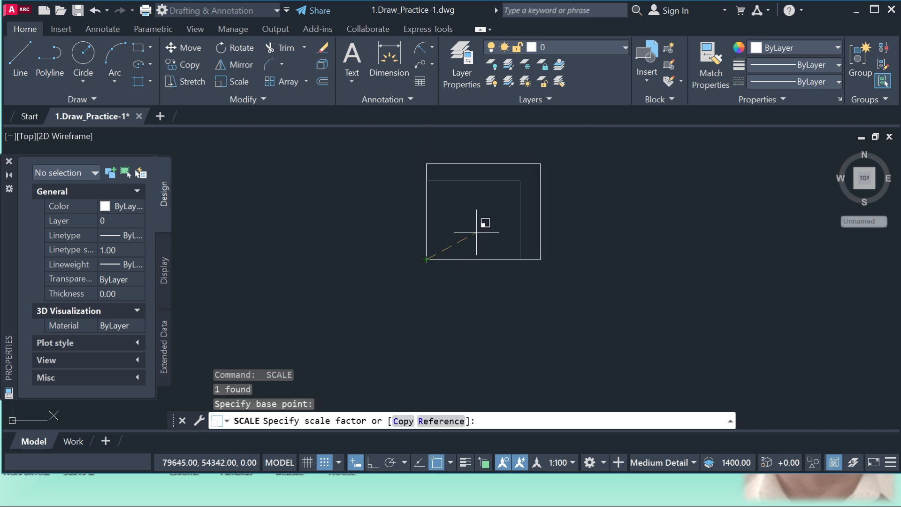
{"action": "type", "text": ".5"}
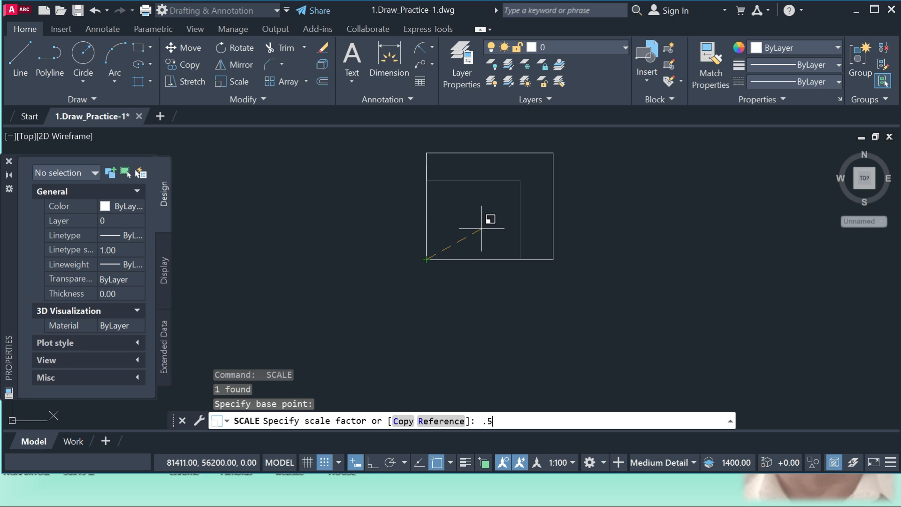
{"action": "key", "text": "Return"}
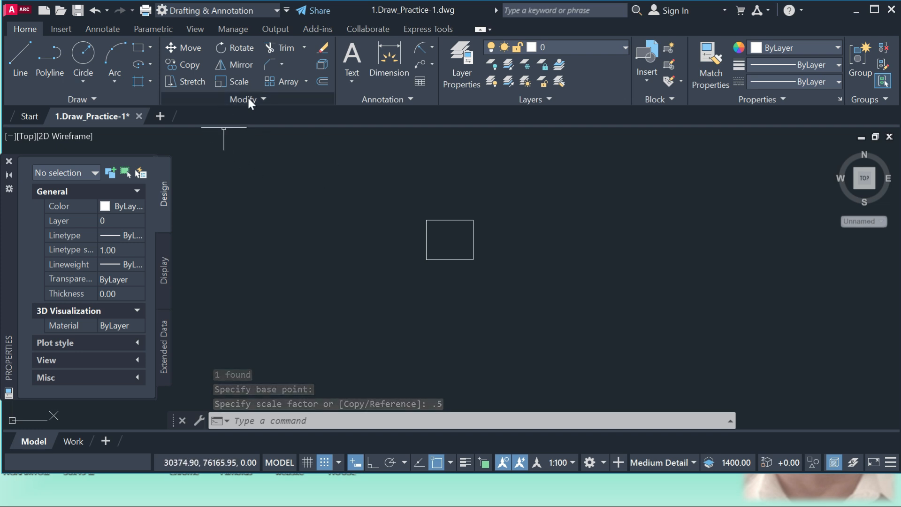
Create an associative rectangular array of the rectangle with 4 columns and 3 rows, keeping the default spacing
{"action": "left_click", "coordinate": [271, 82]}
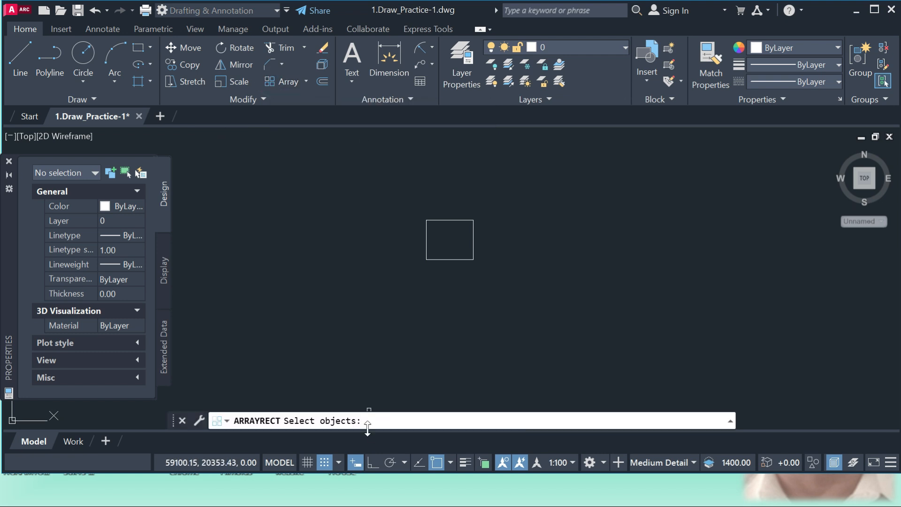
{"action": "left_click", "coordinate": [473, 250]}
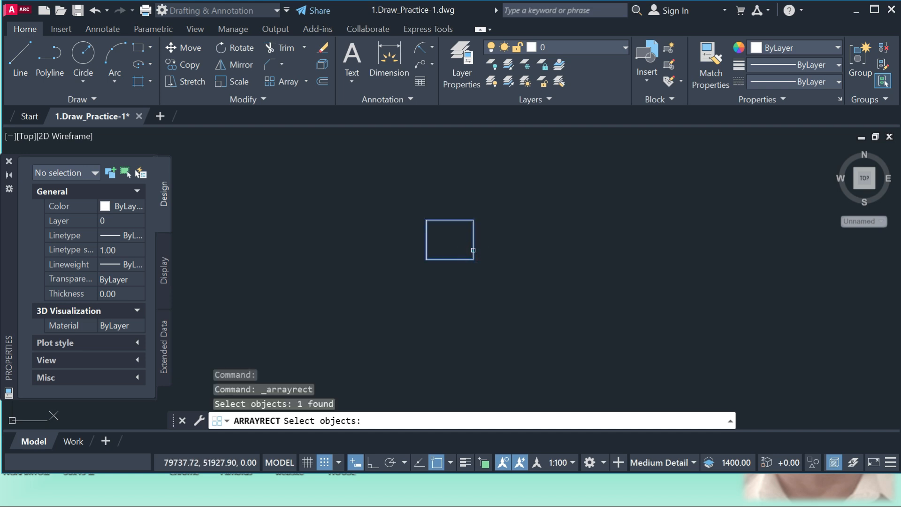
{"action": "key", "text": "Return"}
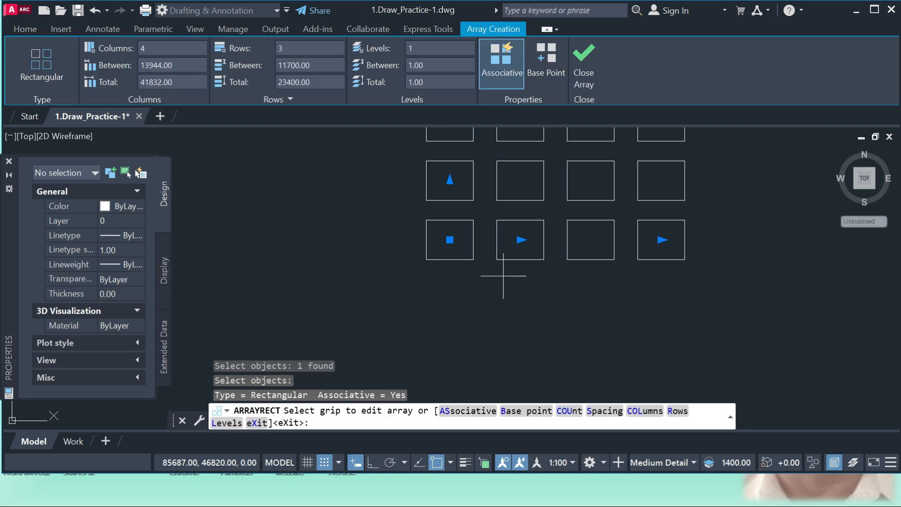
{"action": "scroll", "coordinate": [503, 276], "scroll_direction": "down", "scroll_amount": 3}
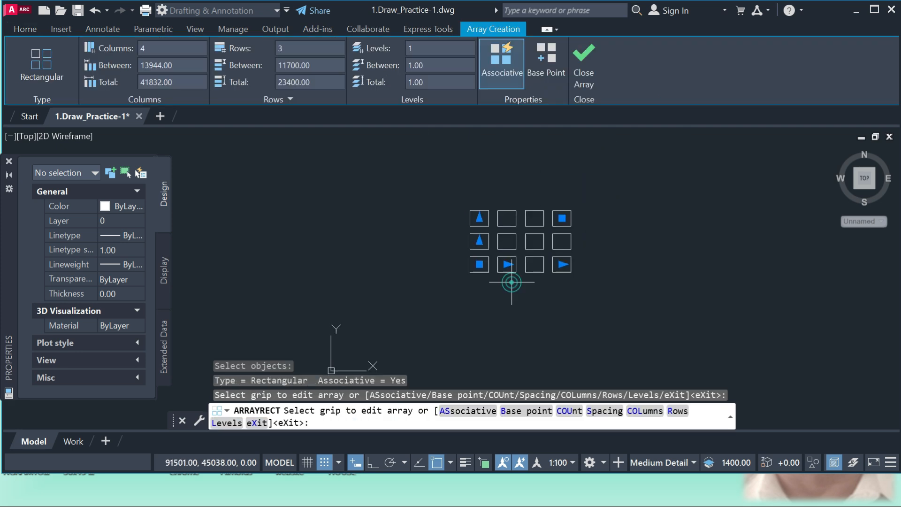
{"action": "key", "text": "Return"}
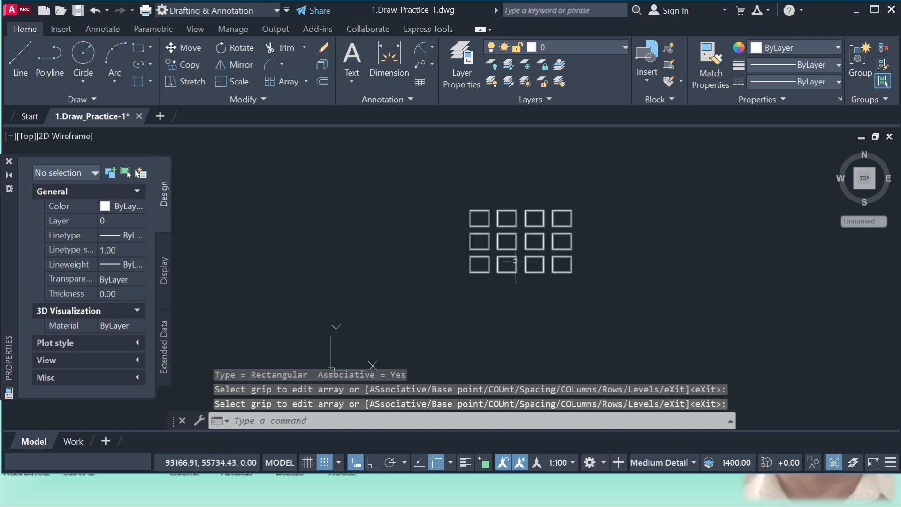
Edit the rectangular array of rectangles to have 5 rows and 10 columns
{"action": "left_click", "coordinate": [514, 261]}
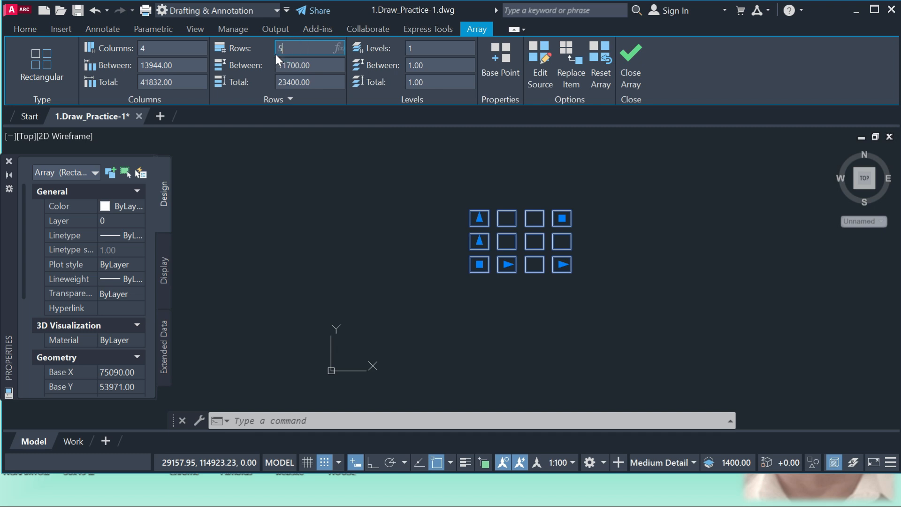
{"action": "key", "text": "Return"}
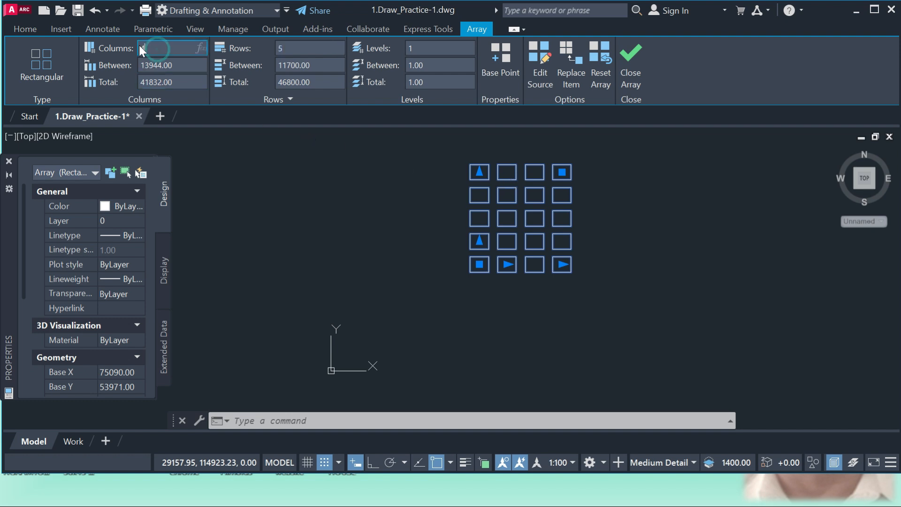
{"action": "type", "text": "0"}
{"action": "key", "text": "Return"}
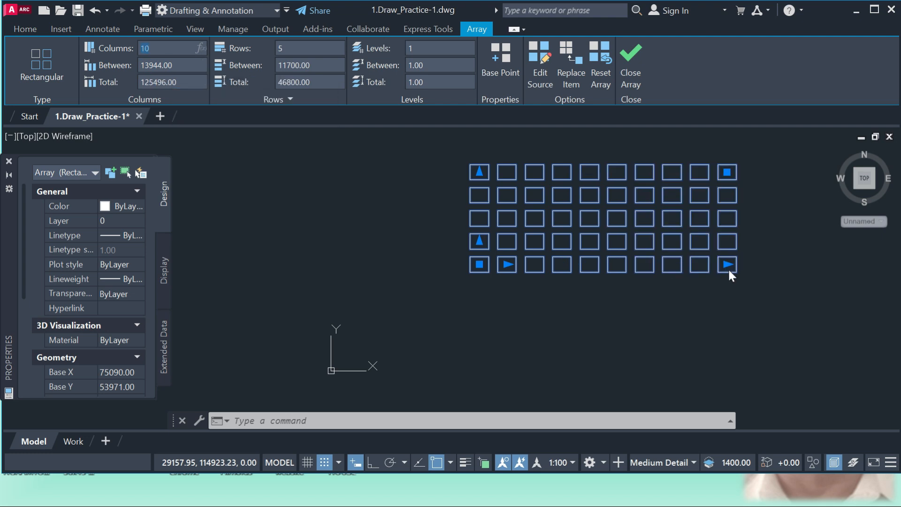
{"action": "key", "text": "Escape"}
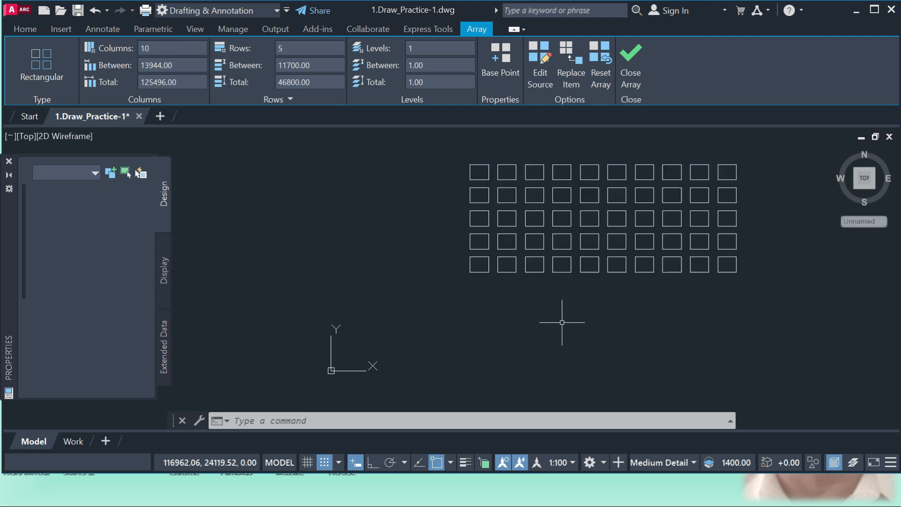
{"action": "scroll", "coordinate": [414, 282], "scroll_direction": "down", "scroll_amount": 4}
{"action": "scroll", "coordinate": [498, 272], "scroll_direction": "up", "scroll_amount": 2}
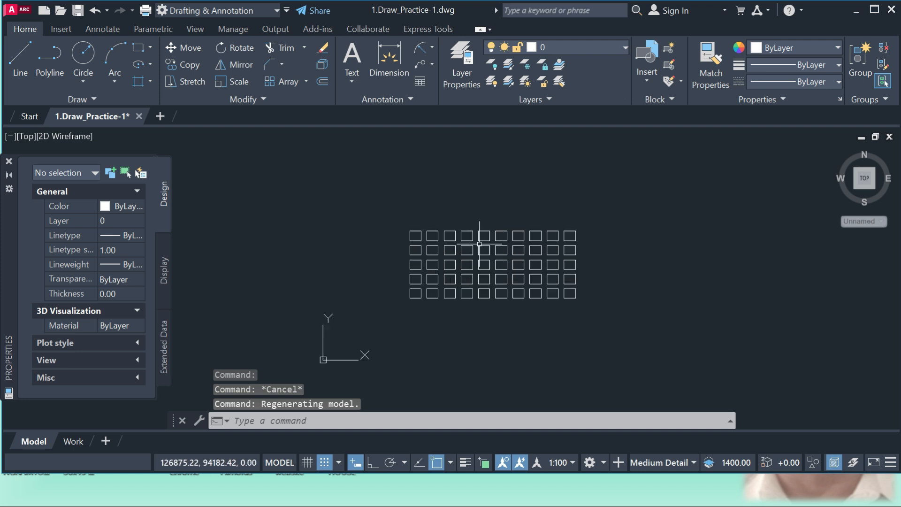
{"action": "scroll", "coordinate": [479, 308], "scroll_direction": "up", "scroll_amount": 1}
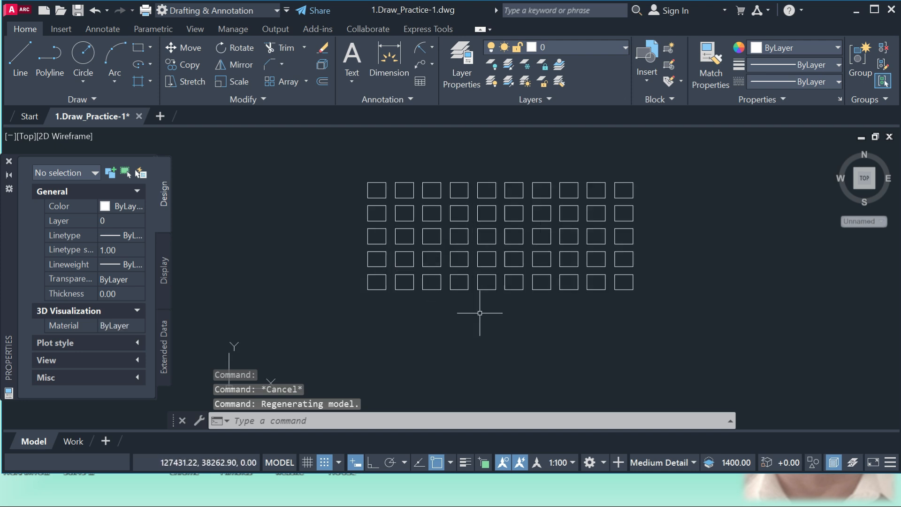
{"action": "scroll", "coordinate": [360, 195], "scroll_direction": "up", "scroll_amount": 1}
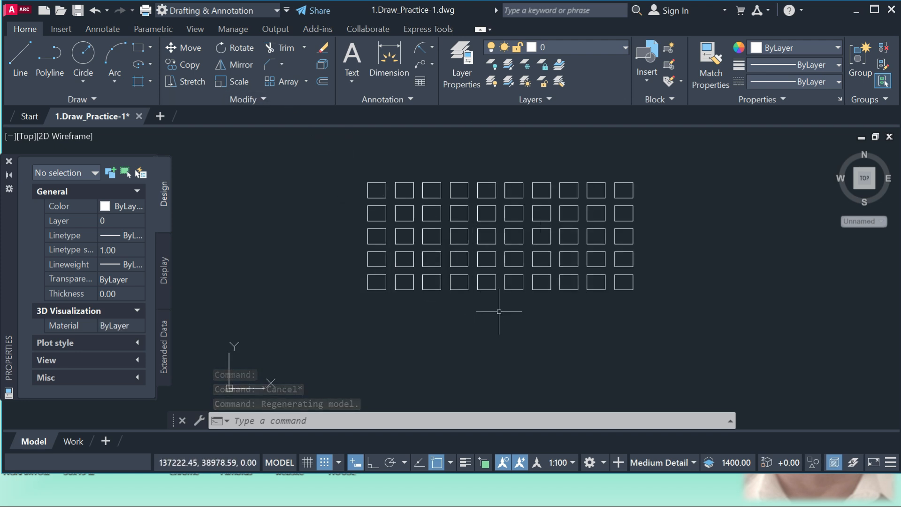
Undo the array edits and the rectangular array itself, going back to the single rectangle
{"action": "key", "text": "ctrl+z"}
{"action": "key", "text": "ctrl+z"}
{"action": "key", "text": "ctrl+z"}
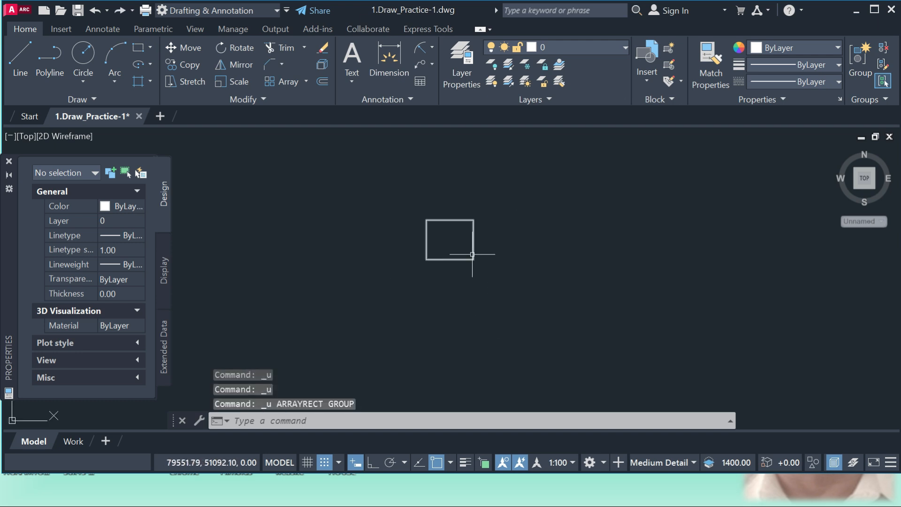
Create an associative polar array of the rectangle with 6 items over 360 degrees, centred at a point to its lower right
{"action": "left_click", "coordinate": [306, 82]}
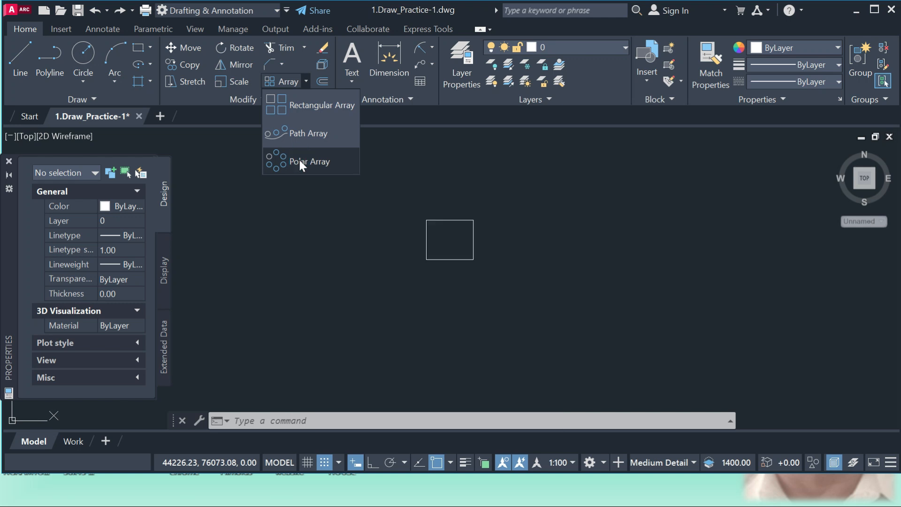
{"action": "left_click", "coordinate": [300, 162]}
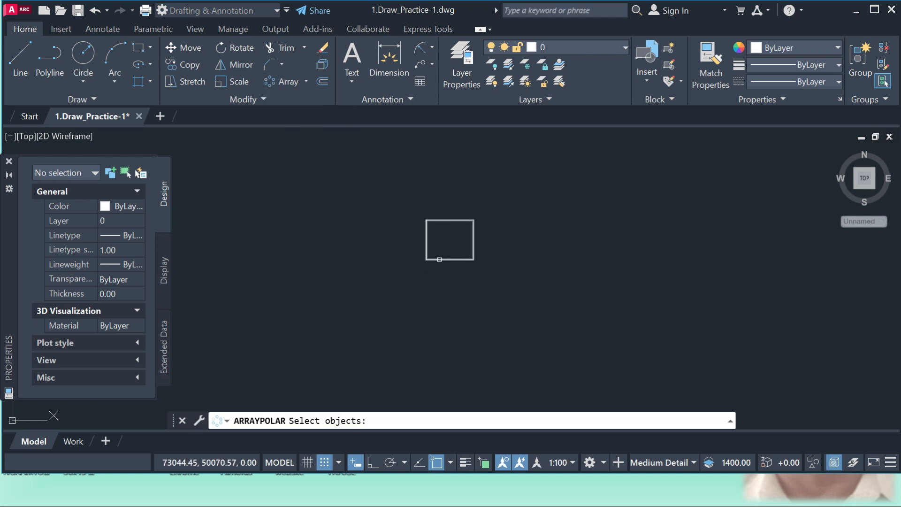
{"action": "left_click", "coordinate": [439, 259]}
{"action": "key", "text": "Return"}
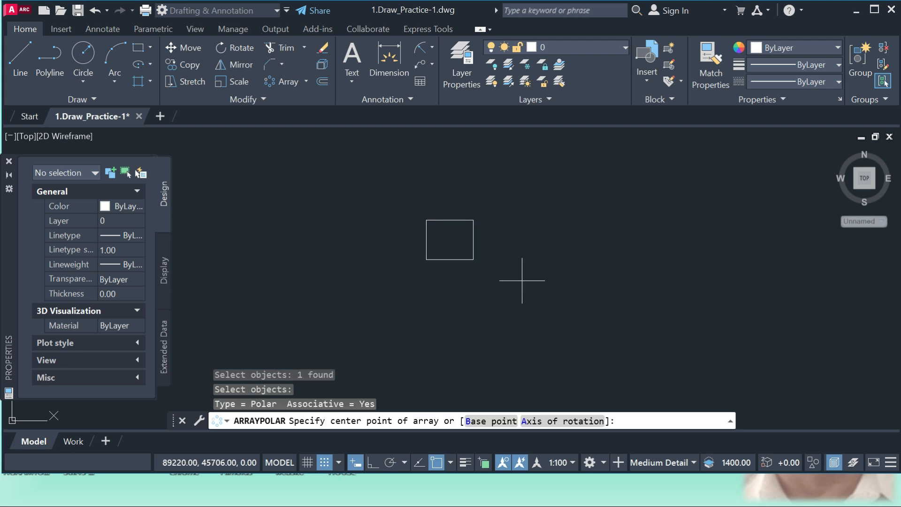
{"action": "left_click", "coordinate": [552, 298]}
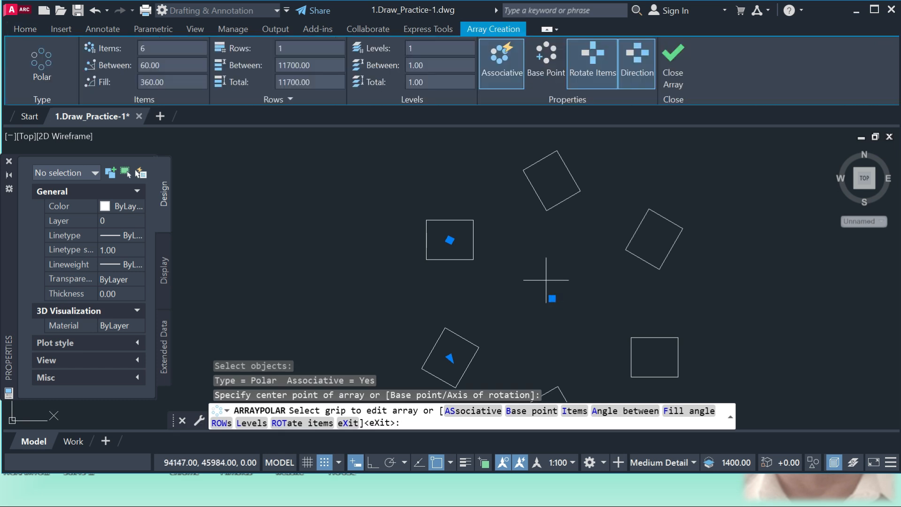
{"action": "key", "text": "Return"}
{"action": "scroll", "coordinate": [458, 185], "scroll_direction": "down", "scroll_amount": 4}
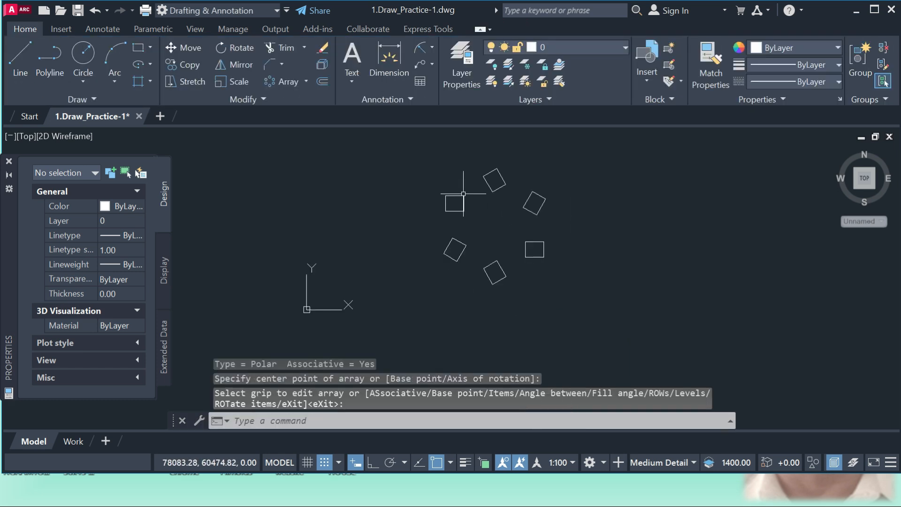
Set the polar array's number of items to 10
{"action": "left_click", "coordinate": [544, 253]}
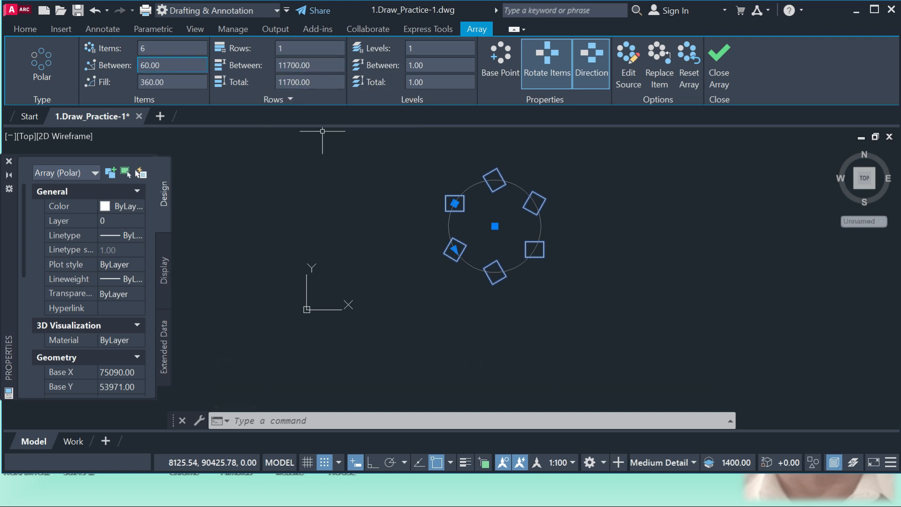
{"action": "left_click_drag", "start_coordinate": [150, 47], "coordinate": [136, 43]}
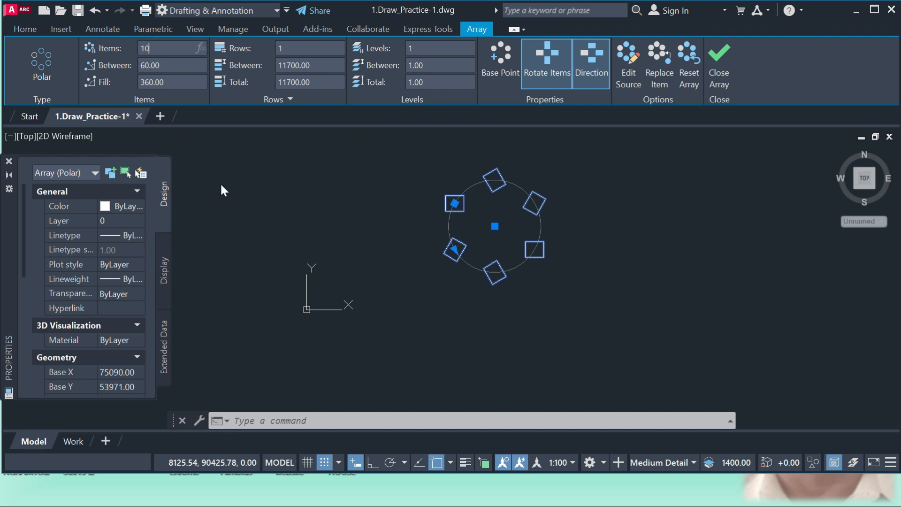
{"action": "type", "text": "10"}
{"action": "key", "text": "Return"}
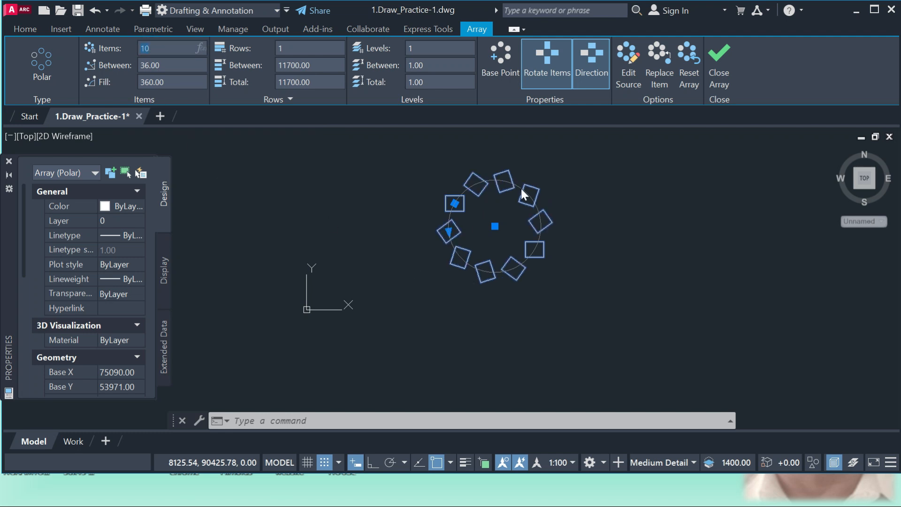
Set the polar array to 2 rows and 2 levels, then finish editing it
{"action": "left_click", "coordinate": [292, 47]}
{"action": "key", "text": "Return"}
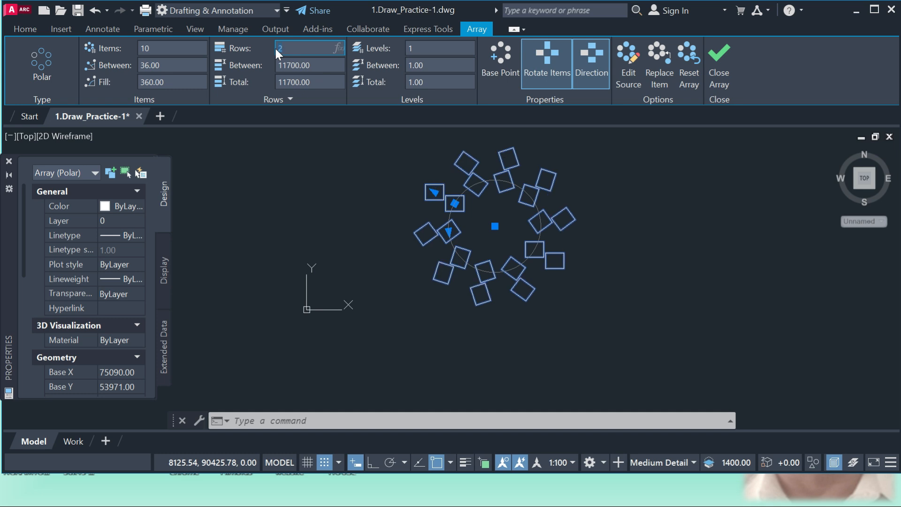
{"action": "left_click", "coordinate": [420, 47]}
{"action": "key", "text": "Return"}
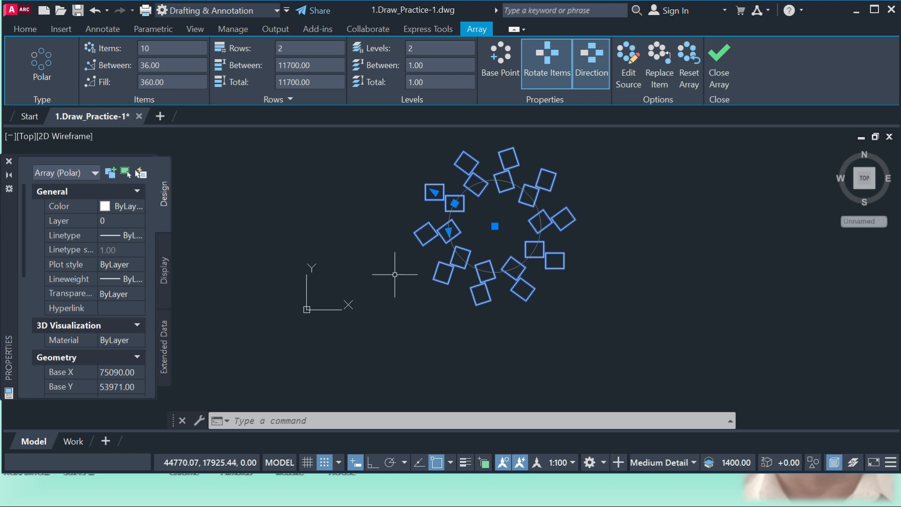
{"action": "key", "text": "Escape"}
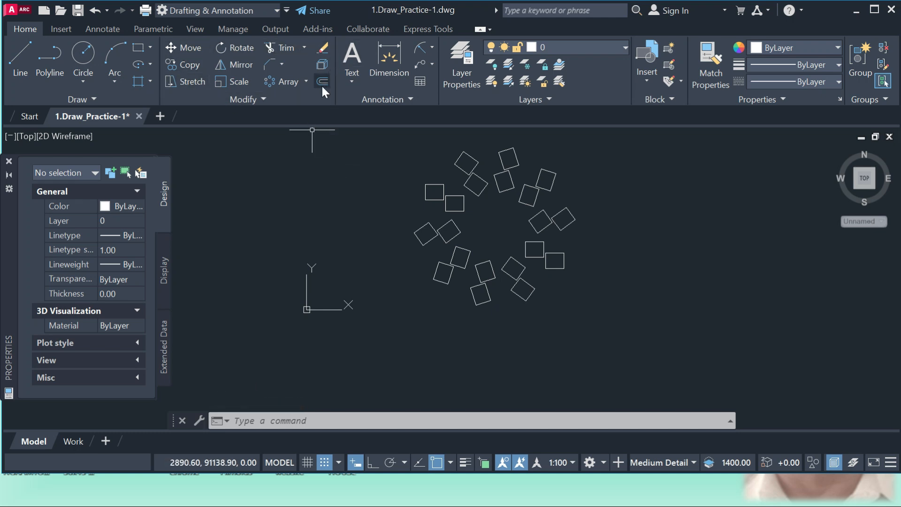
Erase the whole polar array from the drawing with the Erase command
{"action": "left_click", "coordinate": [323, 52]}
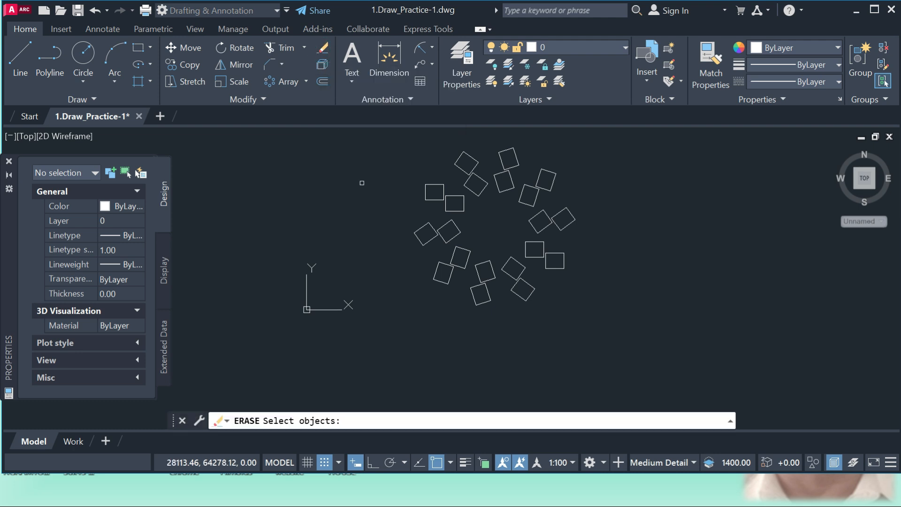
{"action": "left_click", "coordinate": [420, 240]}
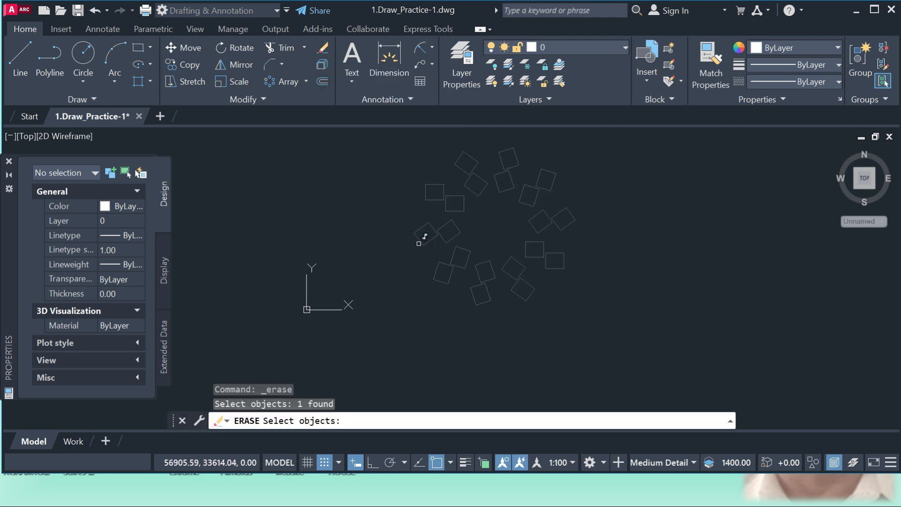
{"action": "key", "text": "Return"}
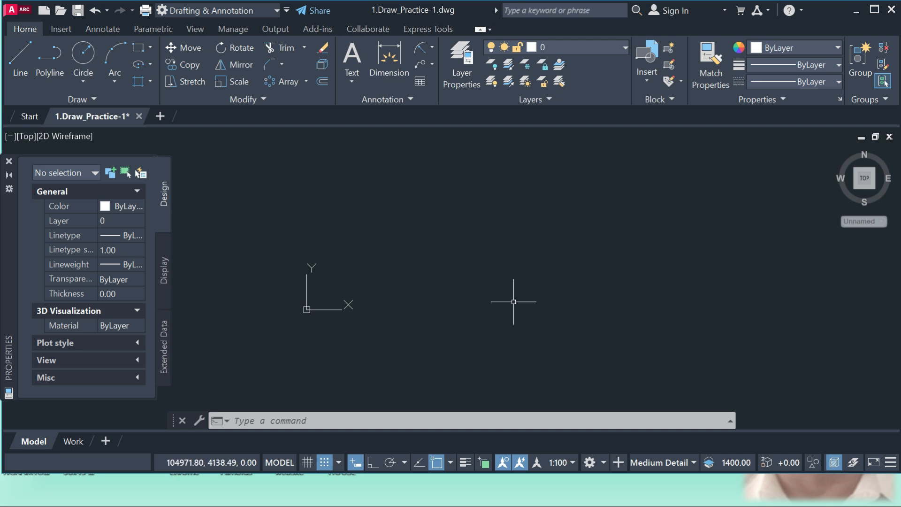
Draw a freehand-sized circle in the middle of the empty drawing area
{"action": "type", "text": "c"}
{"action": "key", "text": "Return"}
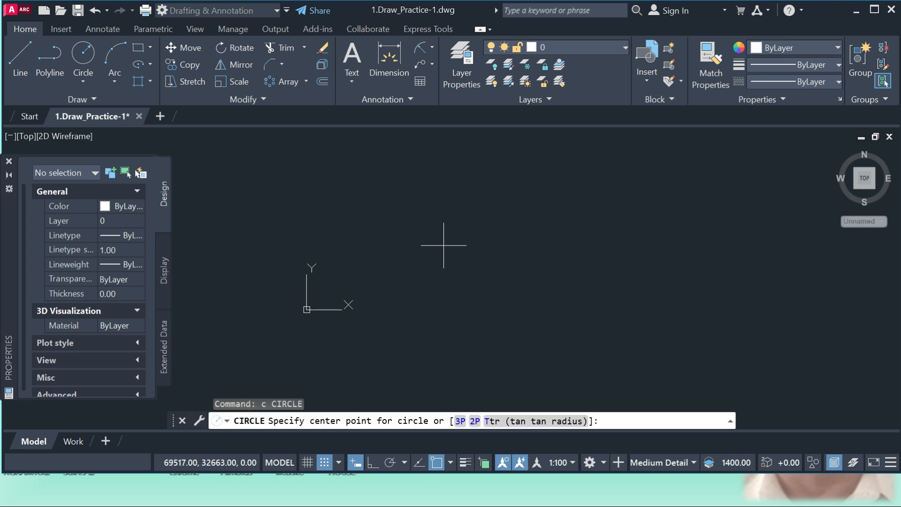
{"action": "left_click", "coordinate": [444, 245]}
{"action": "left_click", "coordinate": [468, 269]}
Draw a rectangle from the circle's centre to a point outside the circle at its lower right
{"action": "type", "text": "rec"}
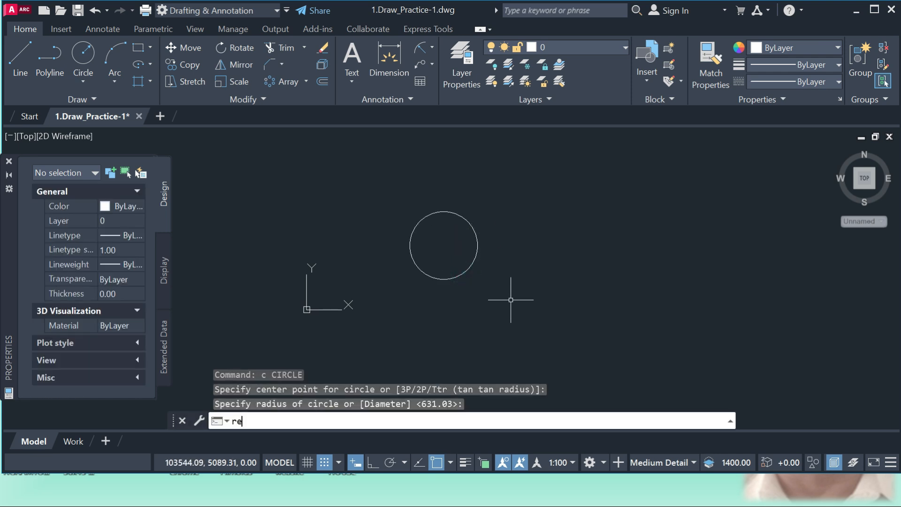
{"action": "key", "text": "Return"}
{"action": "left_click", "coordinate": [443, 245]}
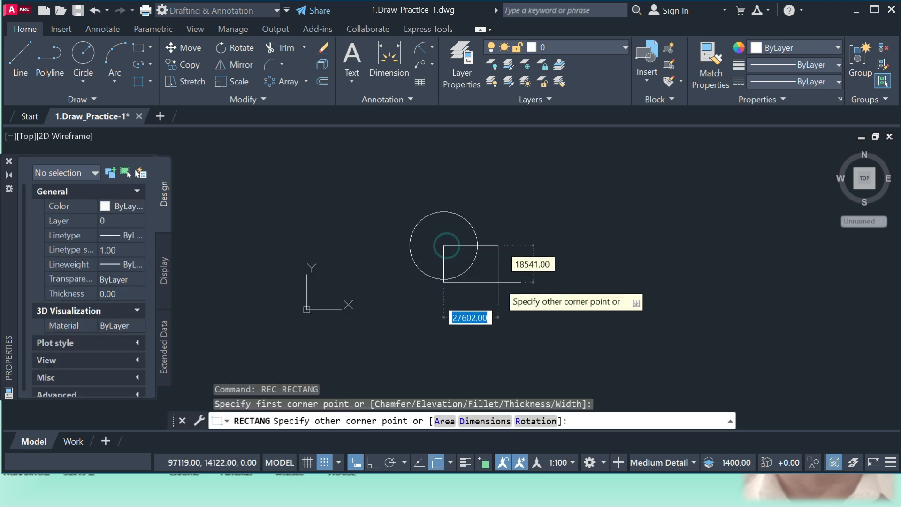
{"action": "left_click", "coordinate": [500, 285]}
{"action": "type", "text": "f"}
{"action": "key", "text": "Return"}
{"action": "key", "text": "Escape"}
Draw a diagonal line crossing both shapes, from right of the rectangle to the upper left of the circle
{"action": "type", "text": "l"}
{"action": "key", "text": "Return"}
{"action": "left_click", "coordinate": [535, 278]}
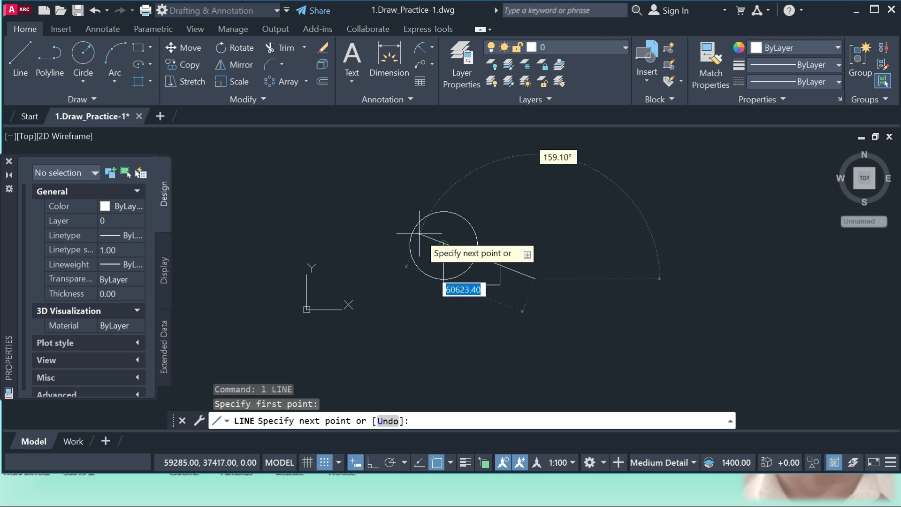
{"action": "left_click", "coordinate": [383, 216]}
{"action": "key", "text": "Return"}
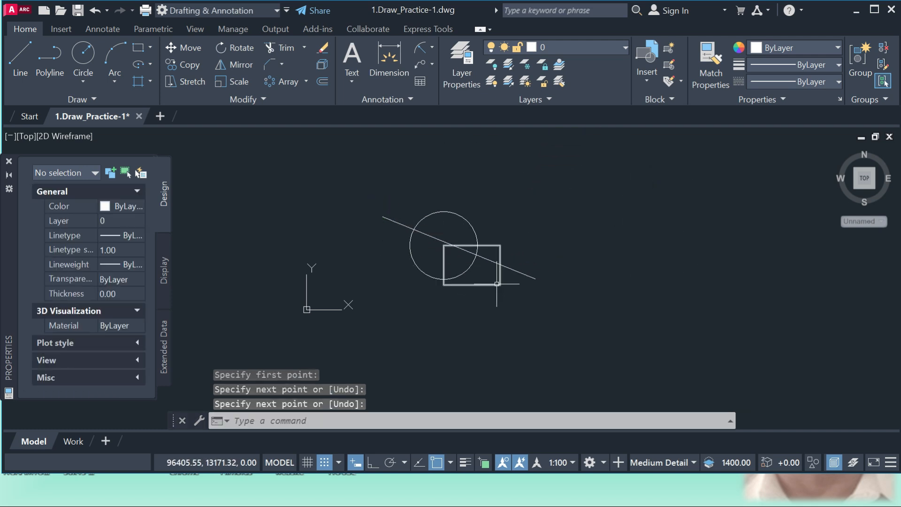
Copy the circle, rectangle and line to the clipboard and paste them as a block to the upper right, near X 145186, Y 40745
{"action": "left_click", "coordinate": [357, 184]}
{"action": "left_click", "coordinate": [565, 313]}
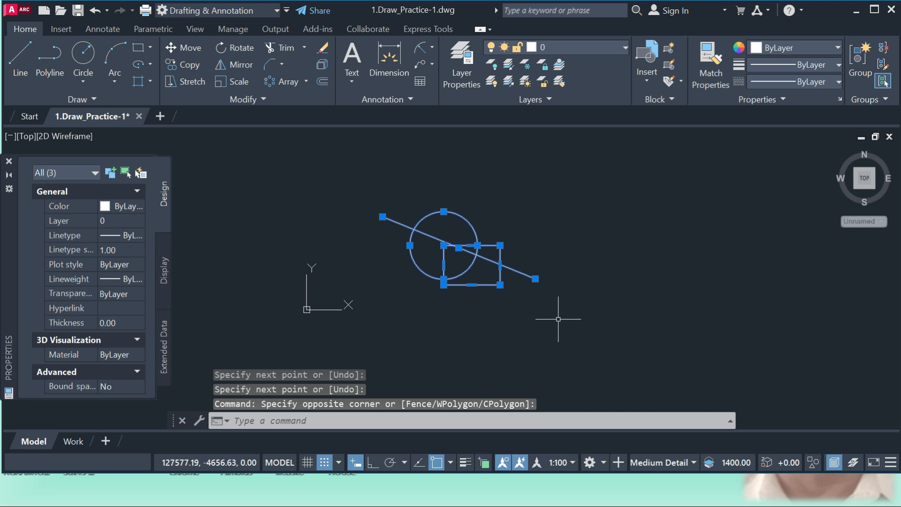
{"action": "key", "text": "ctrl+c"}
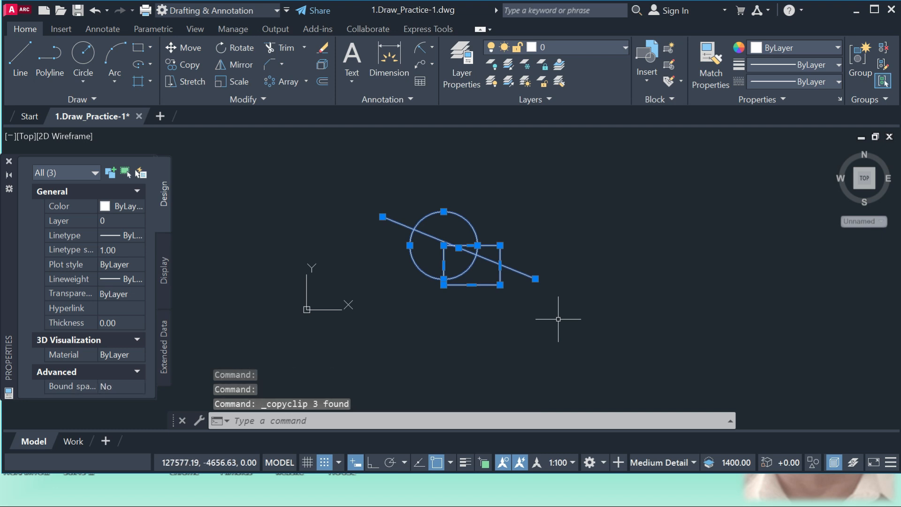
{"action": "right_click", "coordinate": [603, 212]}
{"action": "mouse_move", "coordinate": [660, 97]}
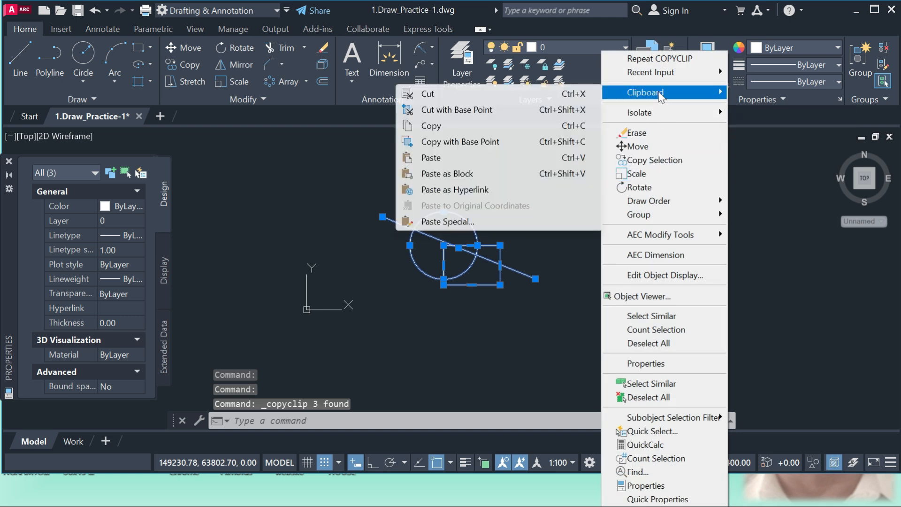
{"action": "left_click", "coordinate": [456, 177]}
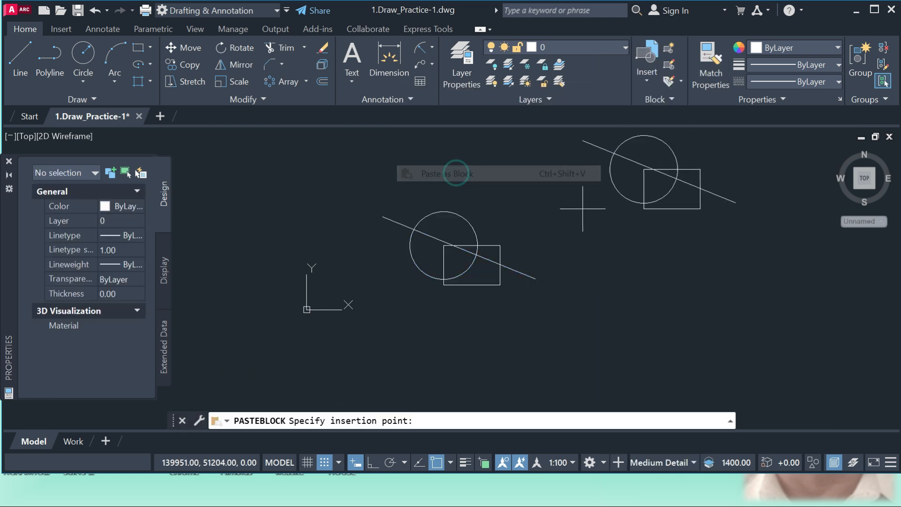
{"action": "key", "text": "Escape"}
Select the pasted copy to check whether it behaves as a single object, then clear the selection
{"action": "scroll", "coordinate": [471, 277], "scroll_direction": "down", "scroll_amount": 3}
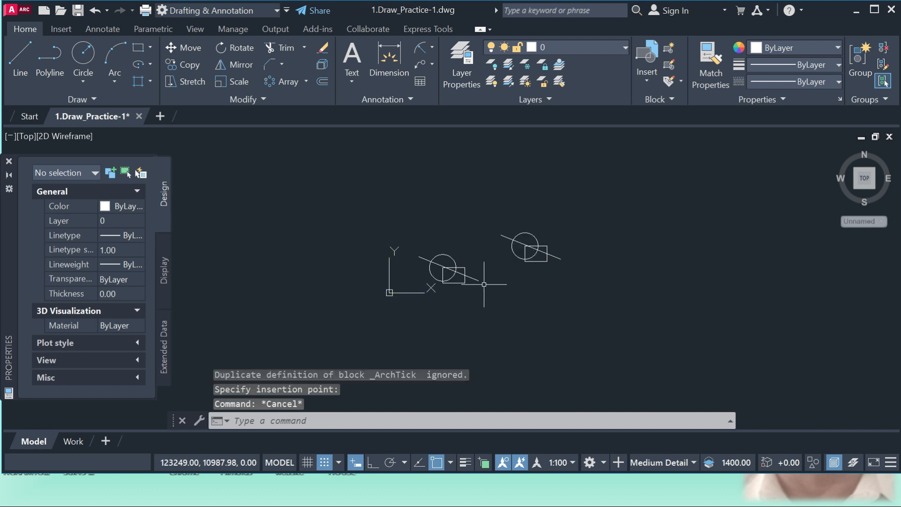
{"action": "scroll", "coordinate": [468, 273], "scroll_direction": "up", "scroll_amount": 3}
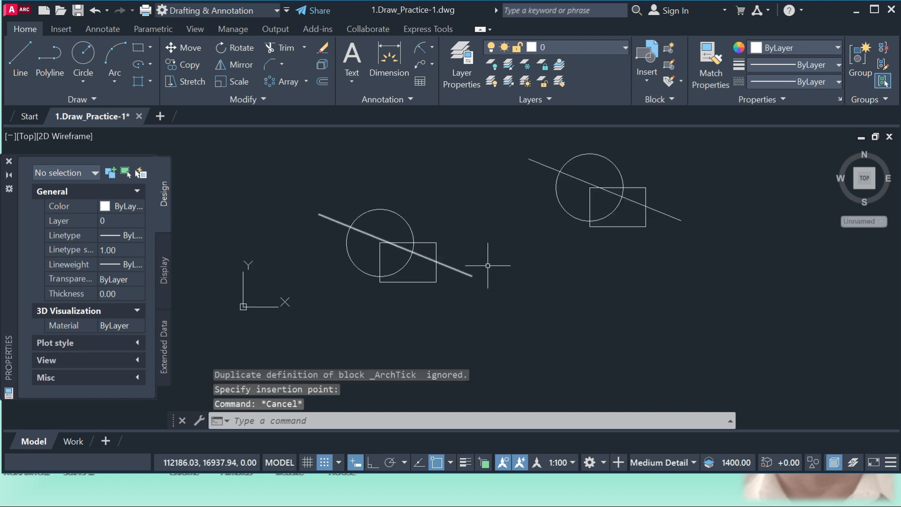
{"action": "left_click", "coordinate": [596, 228]}
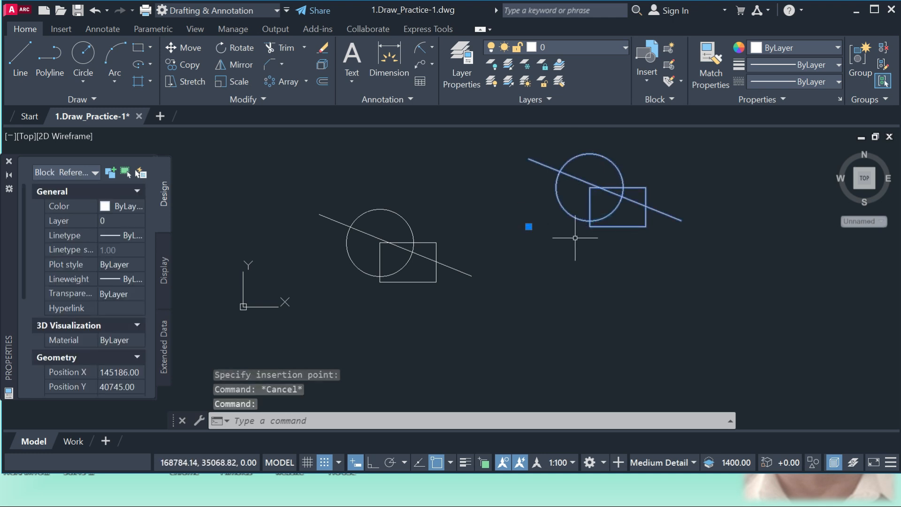
{"action": "key", "text": "Escape"}
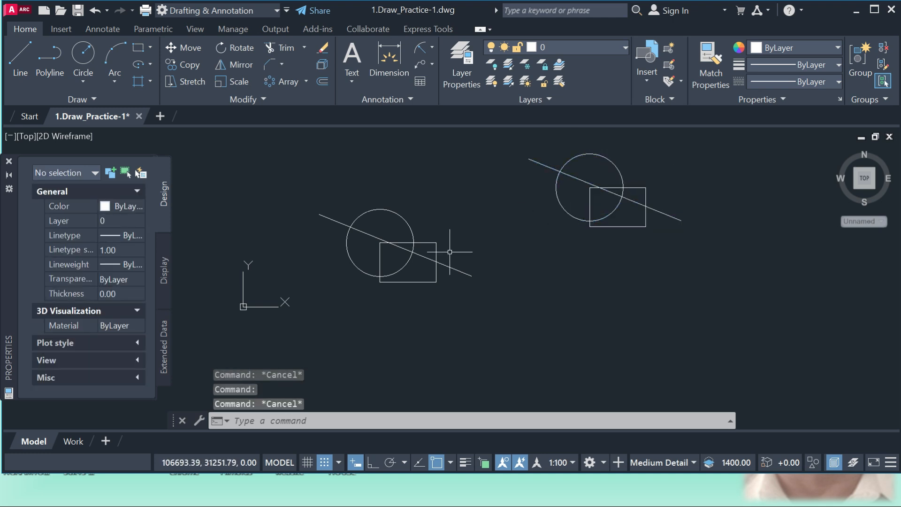
Explode the pasted block of circle, rectangle and line into separate objects
{"action": "scroll", "coordinate": [416, 279], "scroll_direction": "down", "scroll_amount": 2}
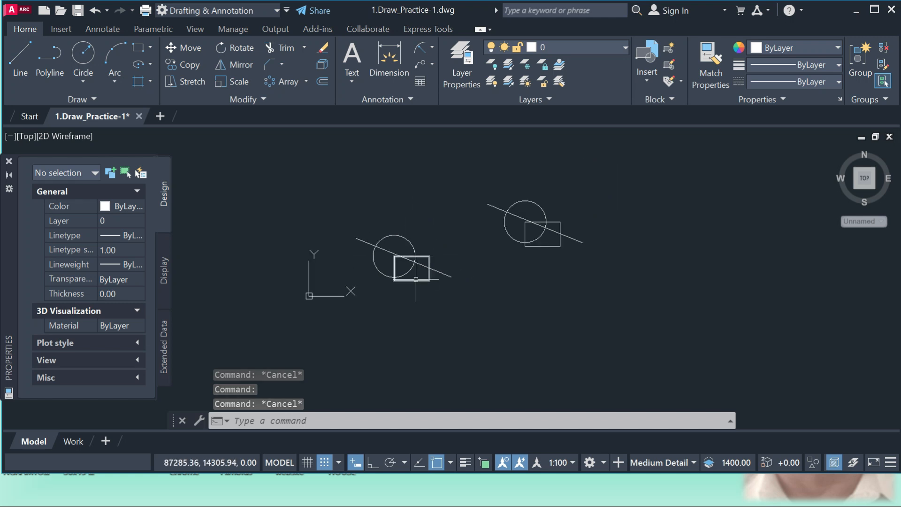
{"action": "scroll", "coordinate": [549, 245], "scroll_direction": "up", "scroll_amount": 2}
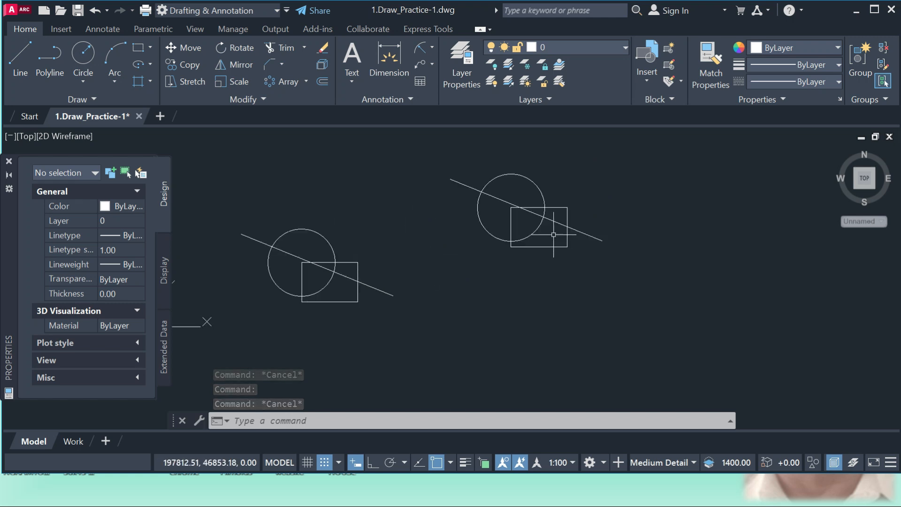
{"action": "left_click", "coordinate": [595, 242]}
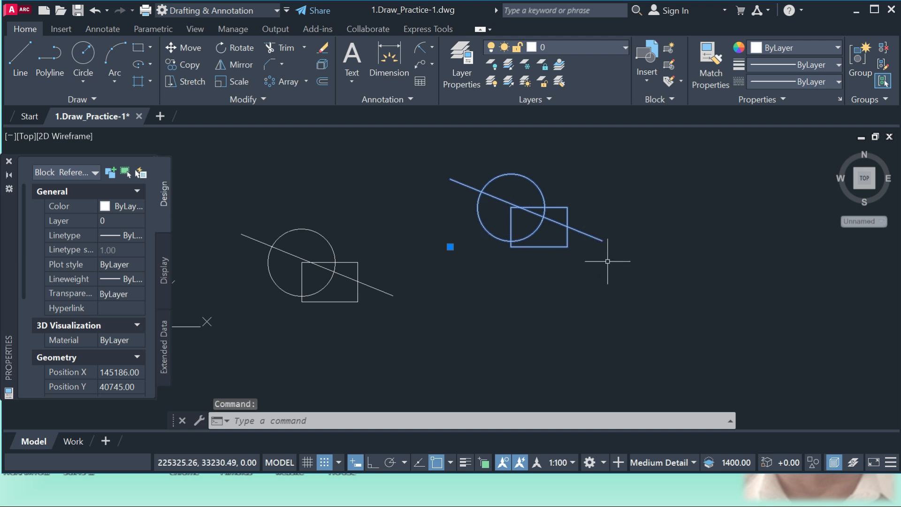
{"action": "key", "text": "Escape"}
{"action": "key", "text": "Escape"}
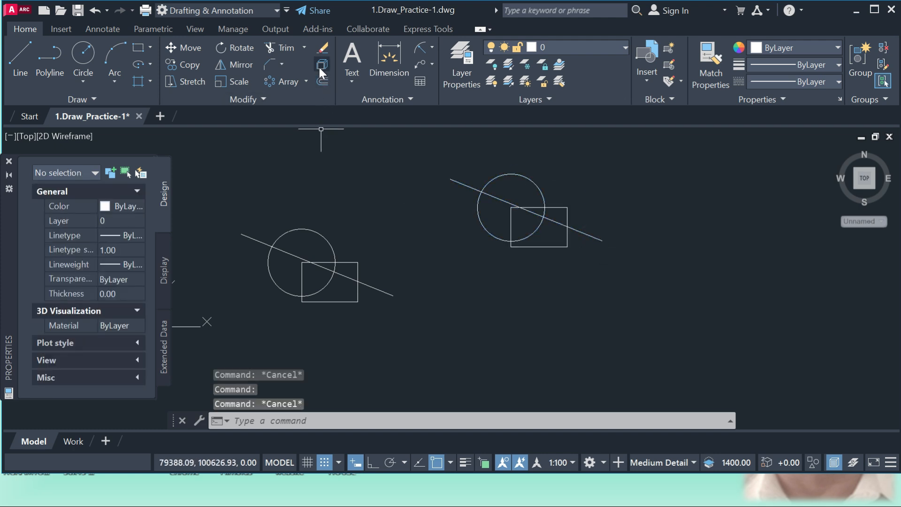
{"action": "left_click", "coordinate": [319, 64]}
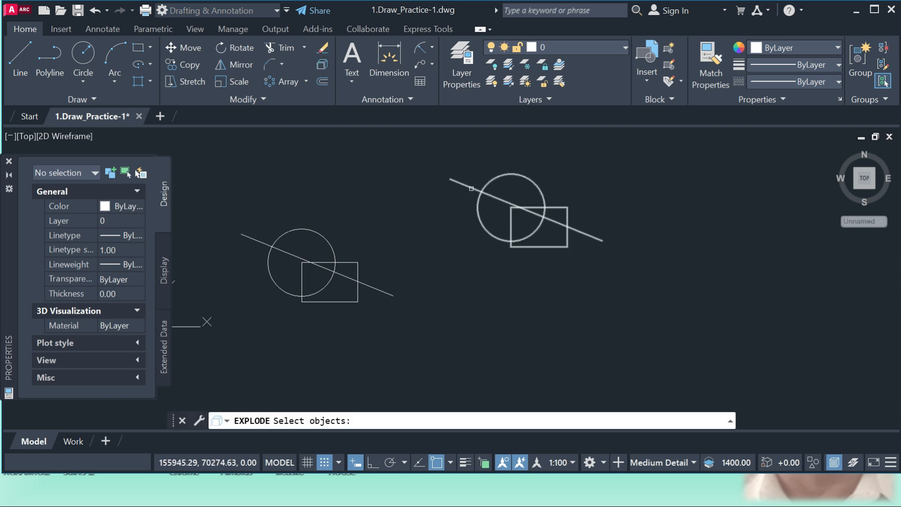
{"action": "left_click", "coordinate": [472, 190]}
{"action": "key", "text": "Return"}
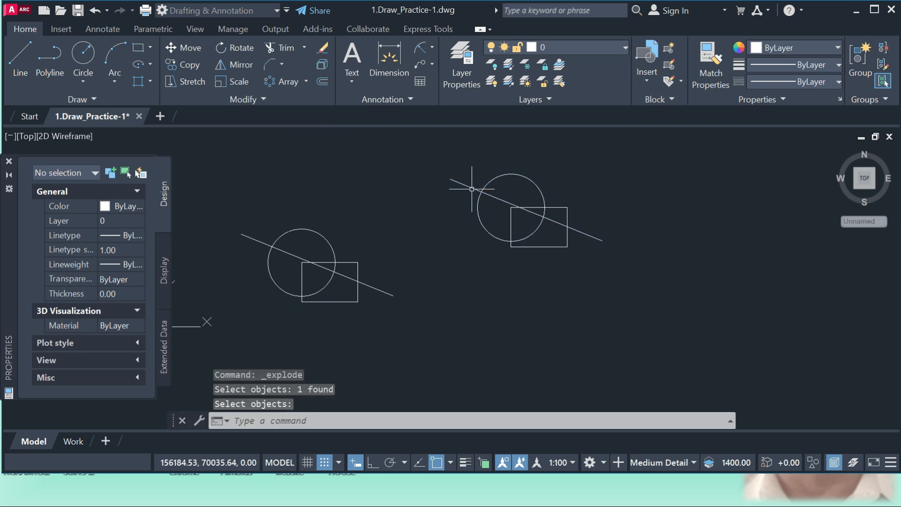
Select the exploded line, rectangle and circle one by one to check that they are separate objects, then clear the selection
{"action": "scroll", "coordinate": [586, 237], "scroll_direction": "up", "scroll_amount": 2}
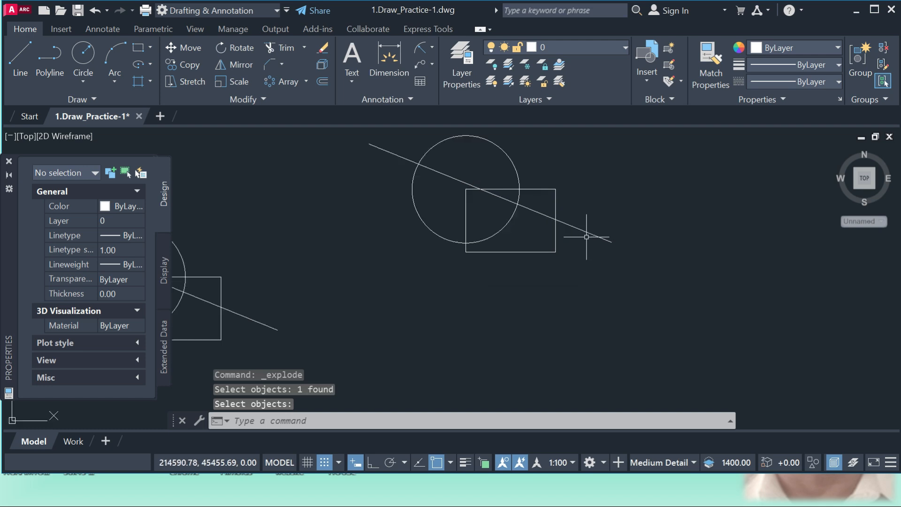
{"action": "left_click", "coordinate": [585, 237]}
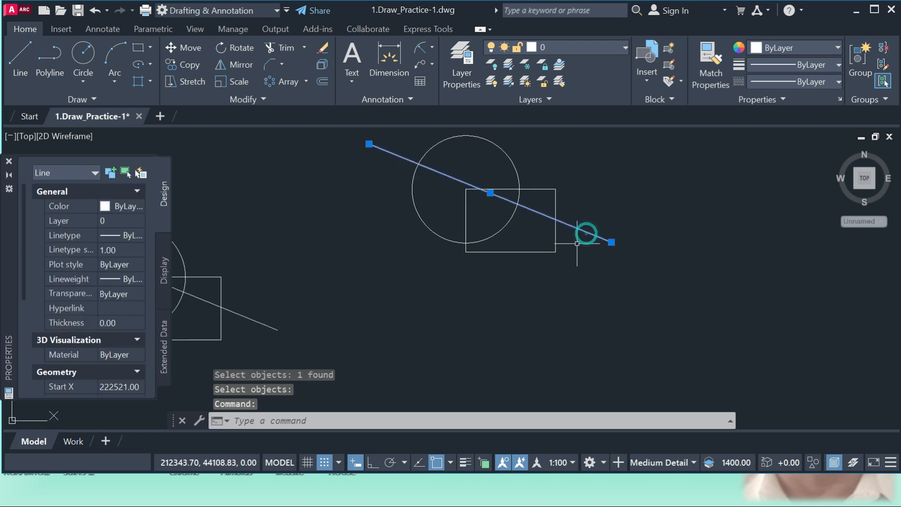
{"action": "left_click", "coordinate": [535, 252]}
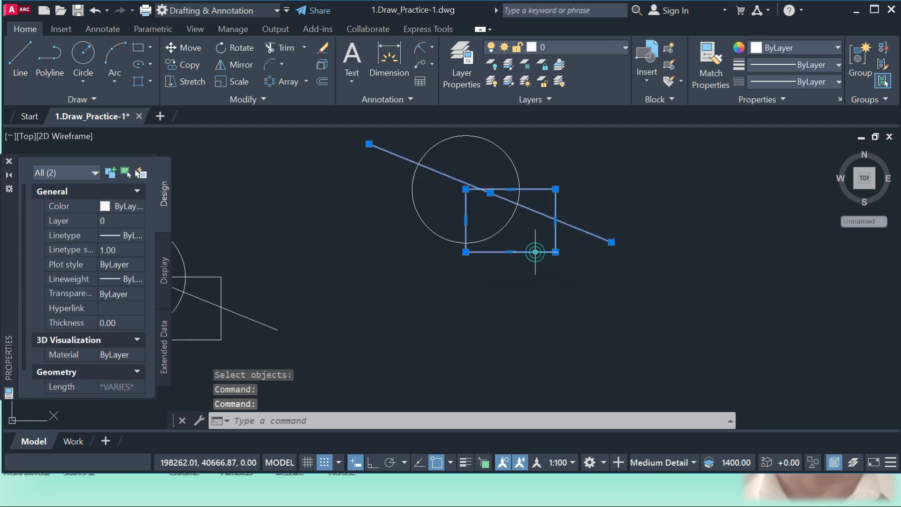
{"action": "left_click", "coordinate": [446, 237]}
{"action": "scroll", "coordinate": [445, 255], "scroll_direction": "down", "scroll_amount": 4}
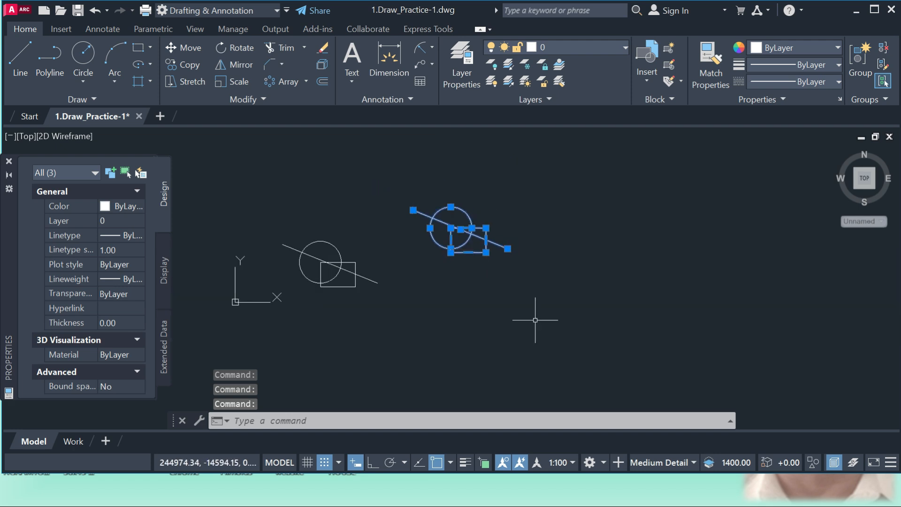
{"action": "key", "text": "Escape"}
Erase both sets of circle, rectangle and line from the drawing
{"action": "left_click", "coordinate": [544, 341]}
{"action": "left_click", "coordinate": [281, 221]}
{"action": "type", "text": "e"}
{"action": "key", "text": "Return"}
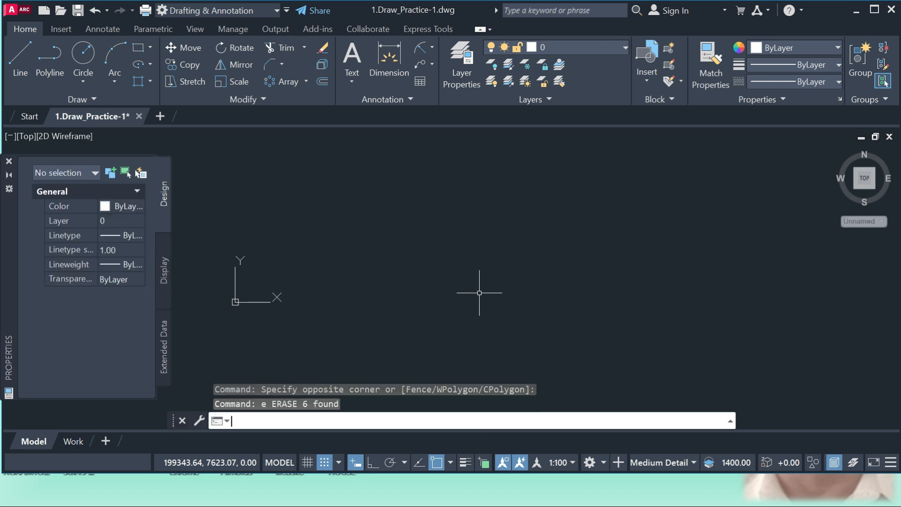
Draw a single line sloping gently down to the right, from about X 152946, Y 37501 to X 250343, Y 17966
{"action": "type", "text": "l"}
{"action": "key", "text": "Return"}
{"action": "left_click", "coordinate": [422, 256]}
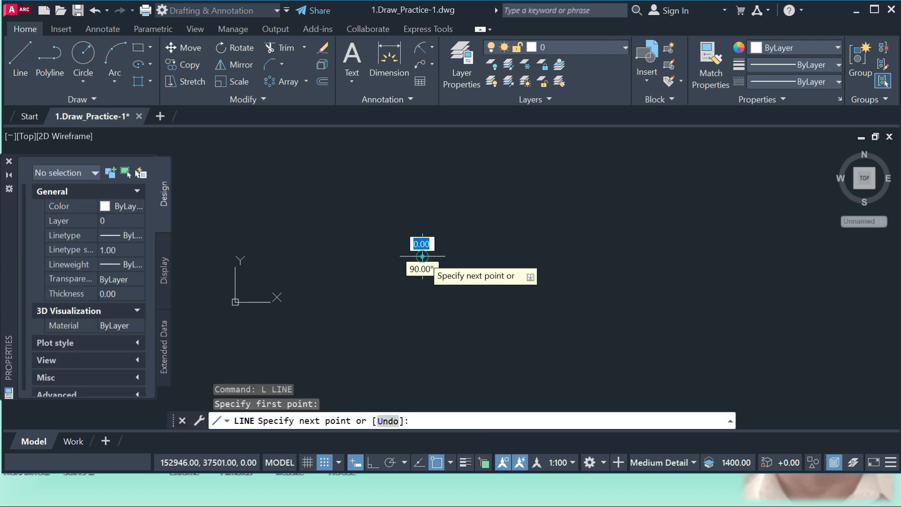
{"action": "left_click", "coordinate": [541, 280]}
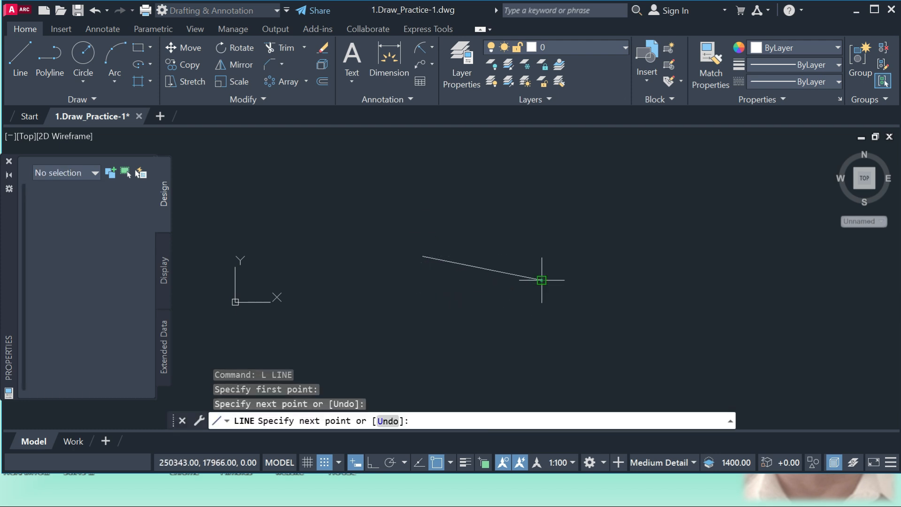
{"action": "key", "text": "Return"}
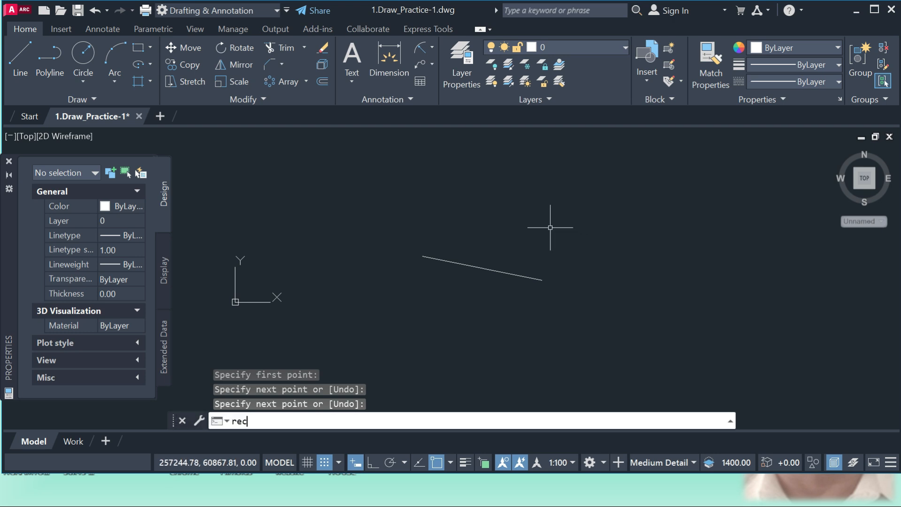
Draw a small upright rectangle above and to the right of the line
{"action": "type", "text": "rec"}
{"action": "key", "text": "Return"}
{"action": "left_click", "coordinate": [580, 194]}
{"action": "left_click", "coordinate": [605, 230]}
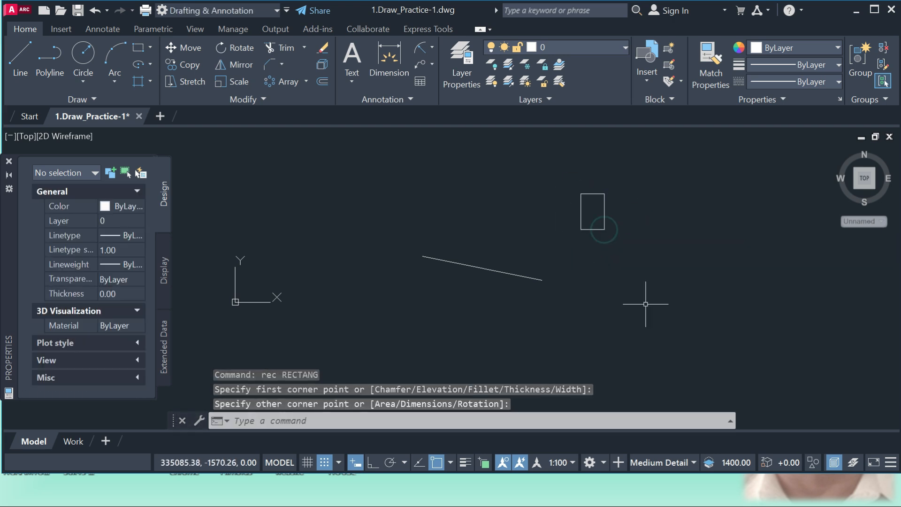
Draw a circle just below the rectangle, to the right of the line
{"action": "type", "text": "c"}
{"action": "key", "text": "Return"}
{"action": "left_click", "coordinate": [627, 274]}
{"action": "left_click", "coordinate": [652, 311]}
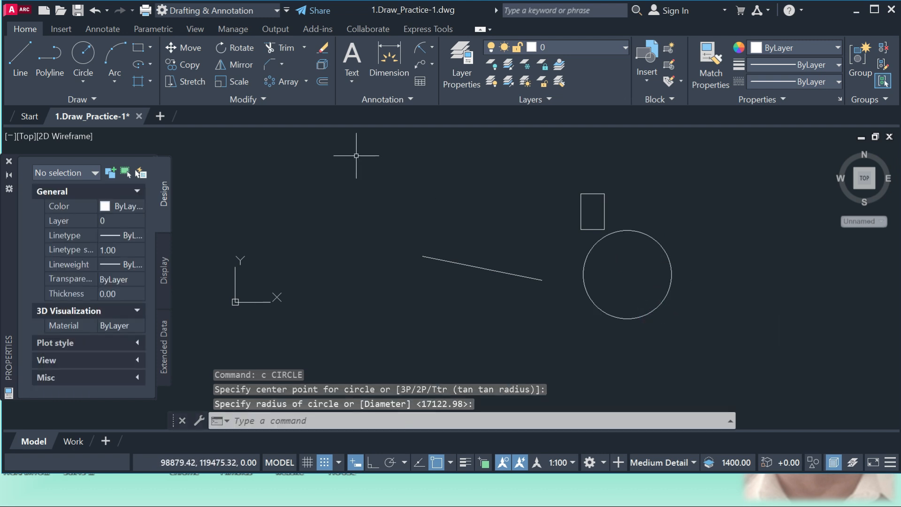
Offset the line by 100 to its upper side
{"action": "left_click", "coordinate": [323, 80]}
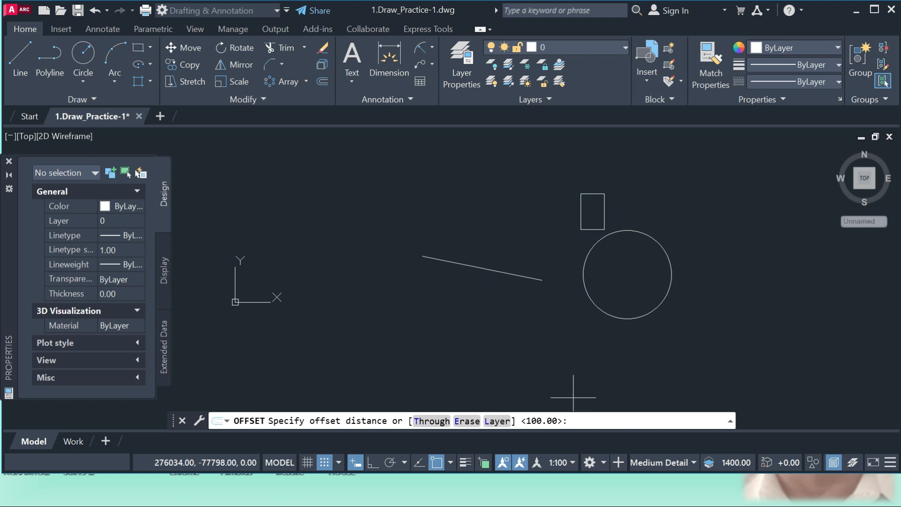
{"action": "key", "text": "Return"}
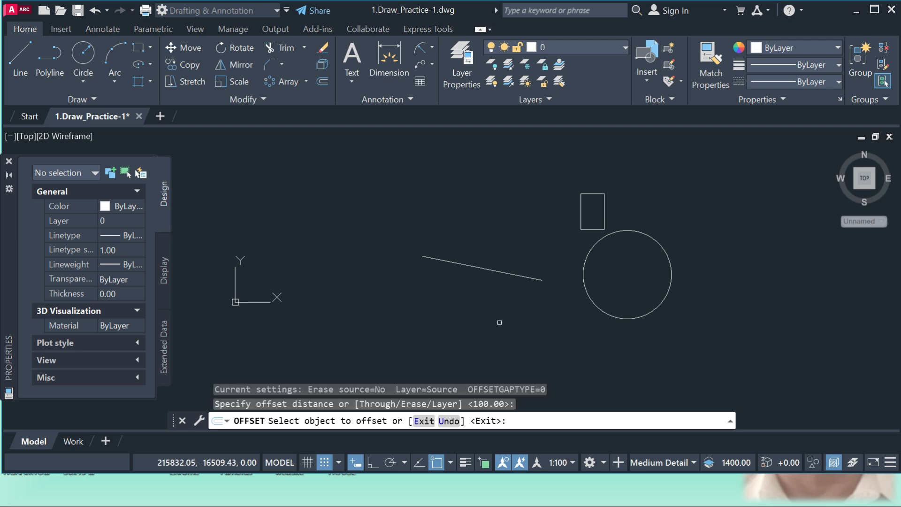
{"action": "left_click", "coordinate": [490, 270]}
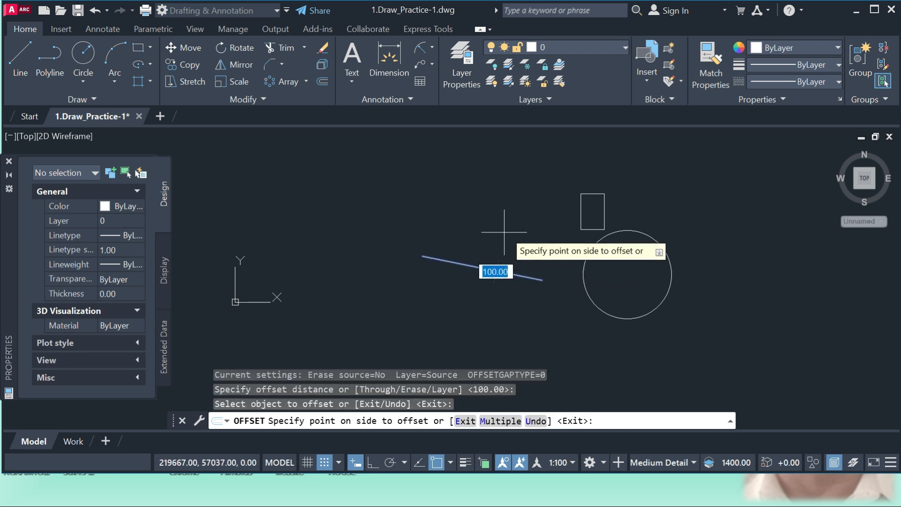
{"action": "left_click", "coordinate": [514, 210]}
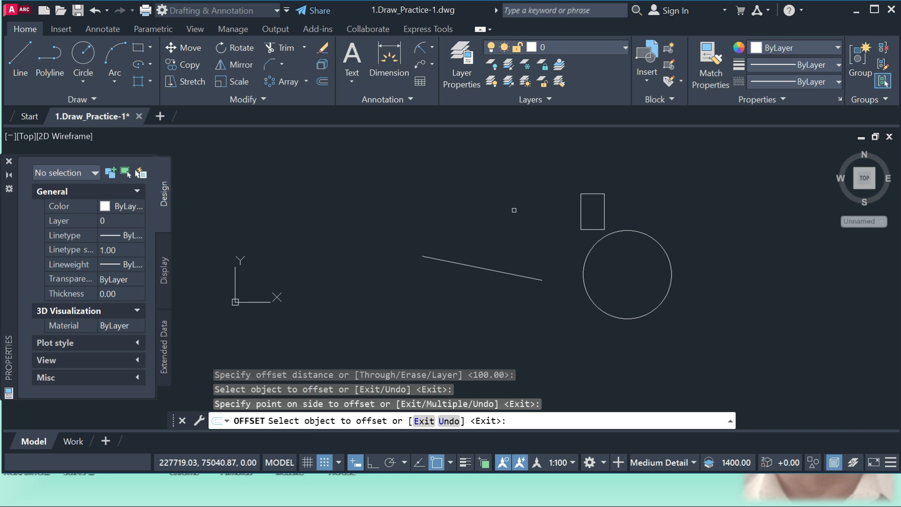
{"action": "scroll", "coordinate": [488, 267], "scroll_direction": "up", "scroll_amount": 7}
{"action": "scroll", "coordinate": [476, 268], "scroll_direction": "up", "scroll_amount": 4}
{"action": "scroll", "coordinate": [465, 263], "scroll_direction": "down", "scroll_amount": 3}
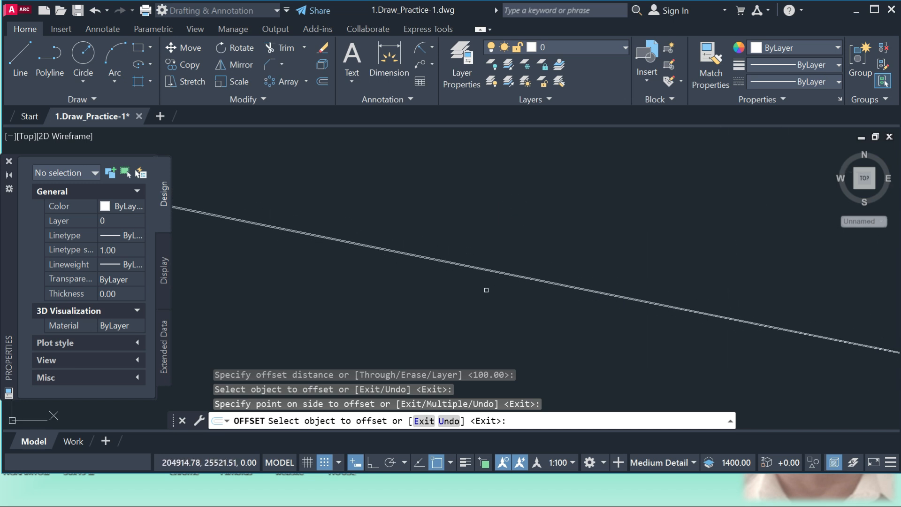
{"action": "key", "text": "Escape"}
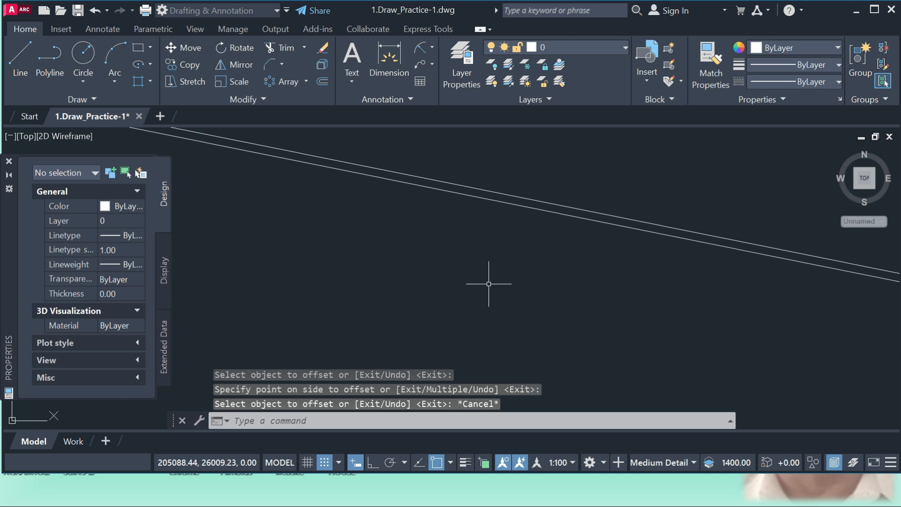
Erase the upper offset copy of the line
{"action": "left_click", "coordinate": [522, 197]}
{"action": "type", "text": "e"}
{"action": "key", "text": "Return"}
{"action": "scroll", "coordinate": [467, 254], "scroll_direction": "down", "scroll_amount": 3}
{"action": "scroll", "coordinate": [467, 254], "scroll_direction": "down", "scroll_amount": 10}
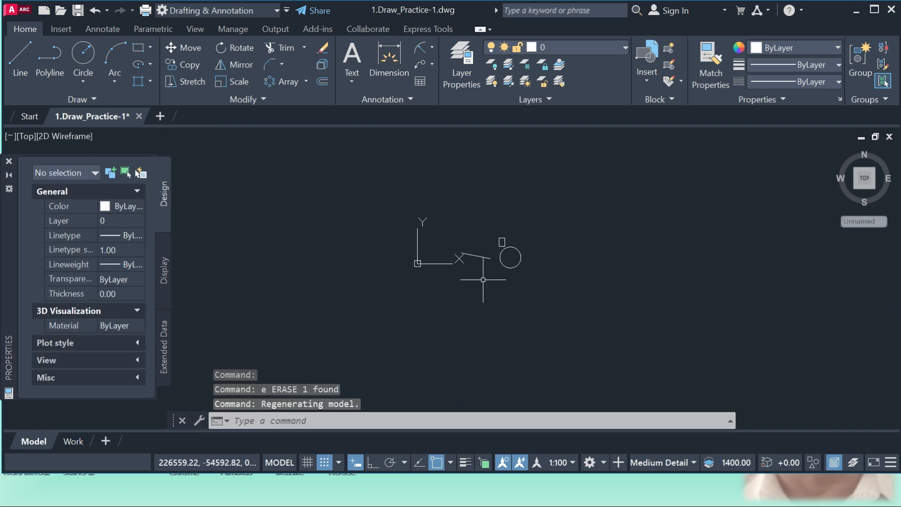
Offset the line by 2000 to both its upper and lower sides
{"action": "left_click", "coordinate": [321, 81]}
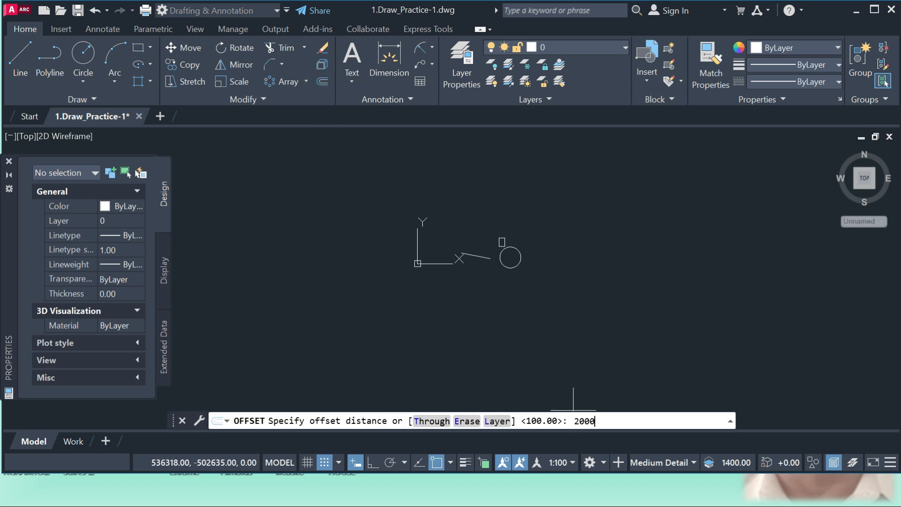
{"action": "key", "text": "Return"}
{"action": "scroll", "coordinate": [483, 251], "scroll_direction": "up", "scroll_amount": 10}
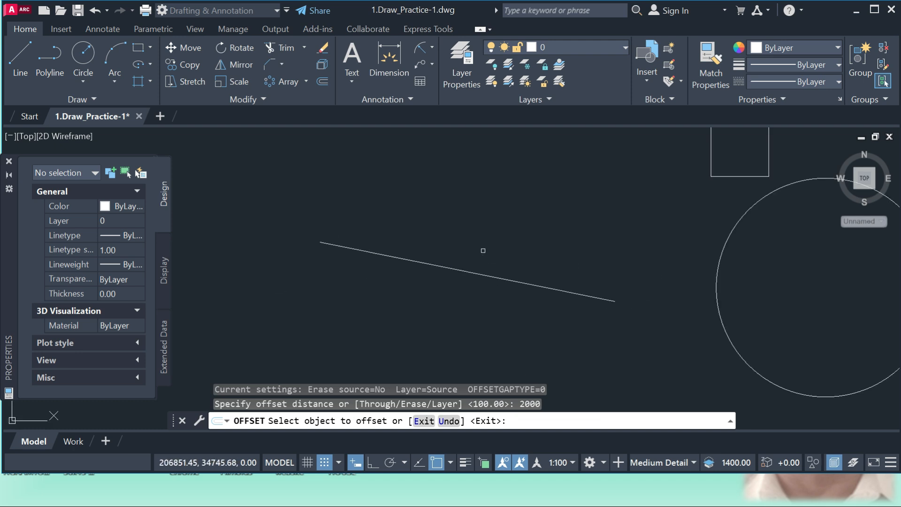
{"action": "left_click", "coordinate": [474, 271]}
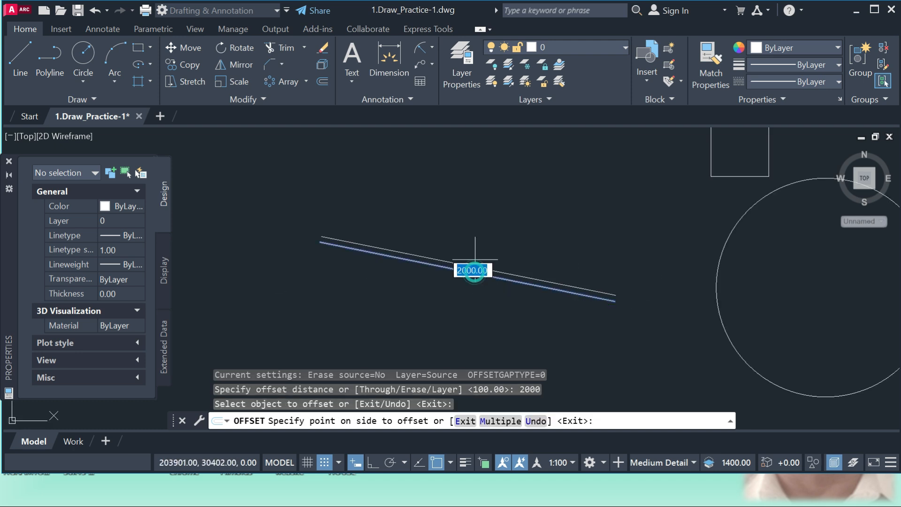
{"action": "left_click", "coordinate": [501, 190]}
{"action": "left_click", "coordinate": [491, 276]}
{"action": "left_click", "coordinate": [444, 331]}
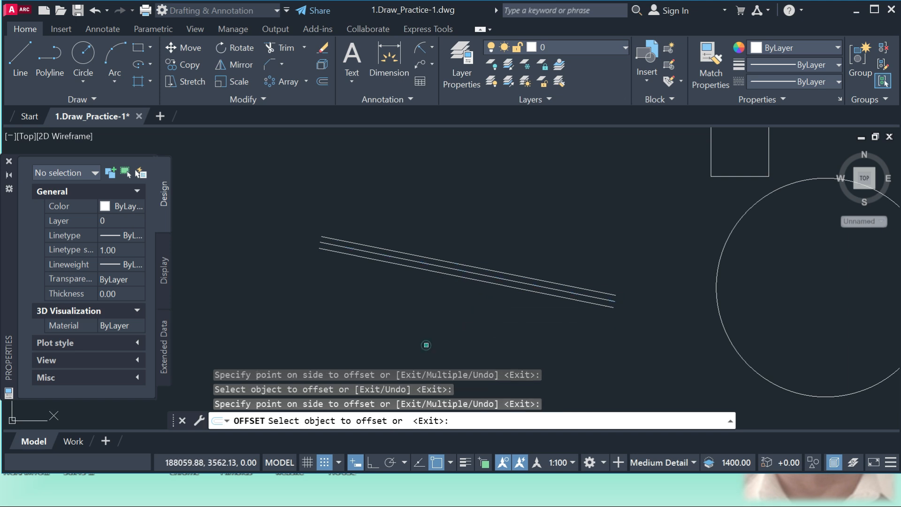
Offset the circle by 2000 both inward and outward
{"action": "scroll", "coordinate": [388, 303], "scroll_direction": "down", "scroll_amount": 4}
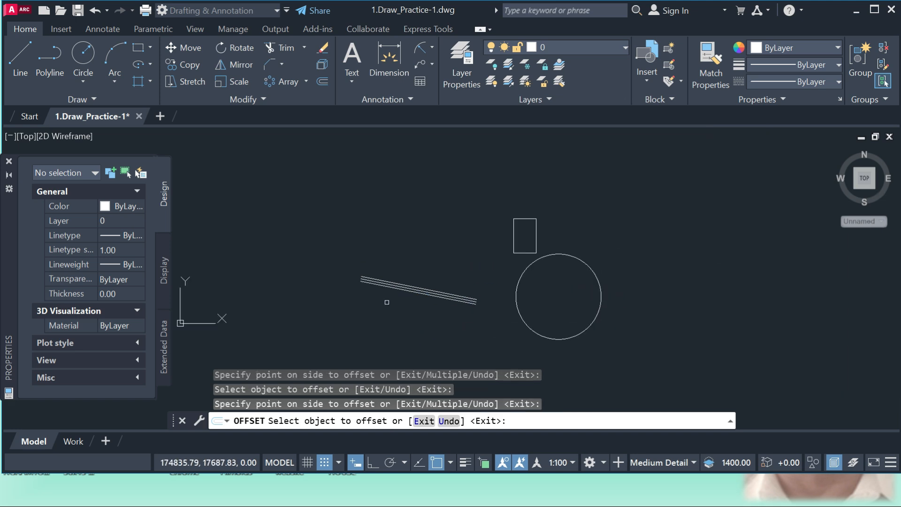
{"action": "left_click", "coordinate": [569, 254]}
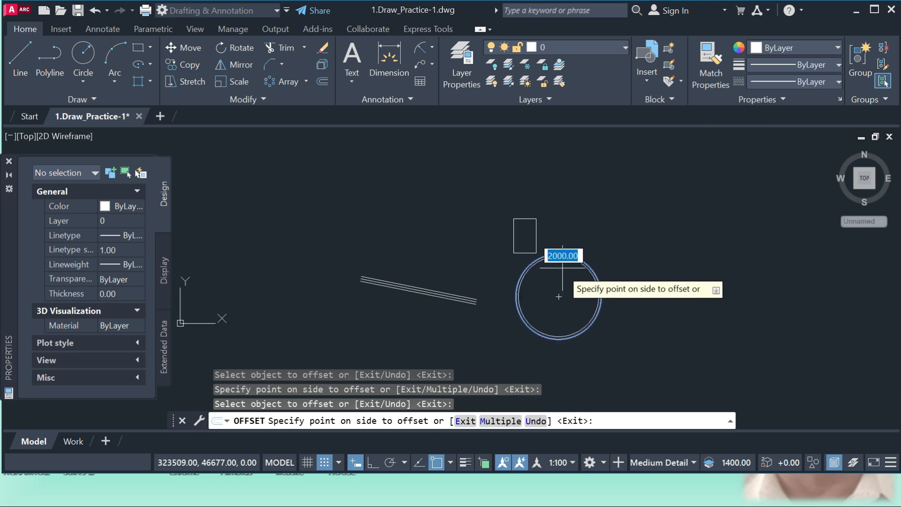
{"action": "left_click", "coordinate": [549, 296]}
{"action": "scroll", "coordinate": [590, 274], "scroll_direction": "up", "scroll_amount": 4}
{"action": "left_click", "coordinate": [595, 266]}
{"action": "left_click", "coordinate": [667, 226]}
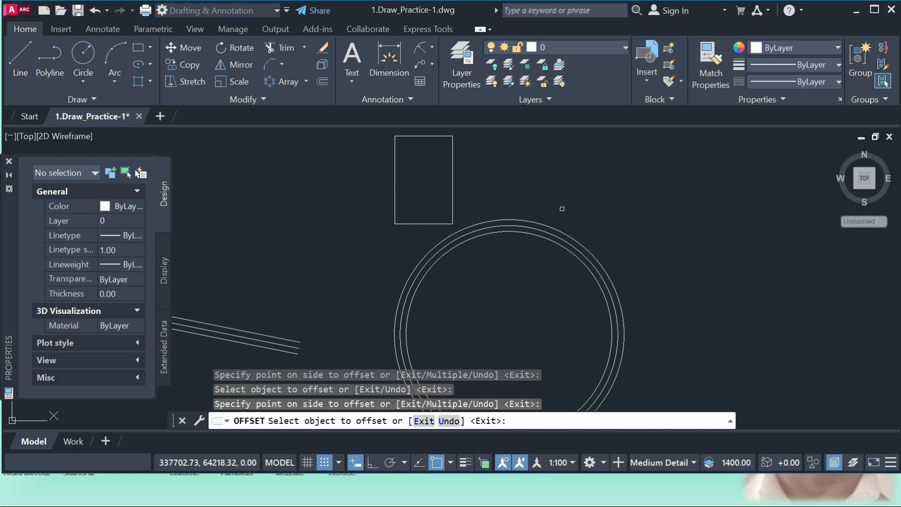
Offset the small rectangle by 2000 both inward and outward, and end the Offset command
{"action": "left_click", "coordinate": [452, 177]}
{"action": "left_click", "coordinate": [410, 176]}
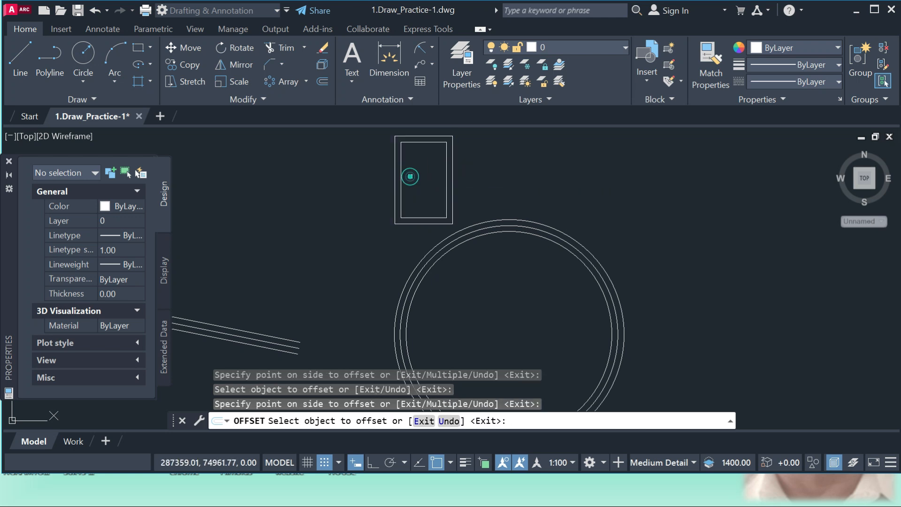
{"action": "left_click", "coordinate": [452, 175]}
{"action": "left_click", "coordinate": [603, 173]}
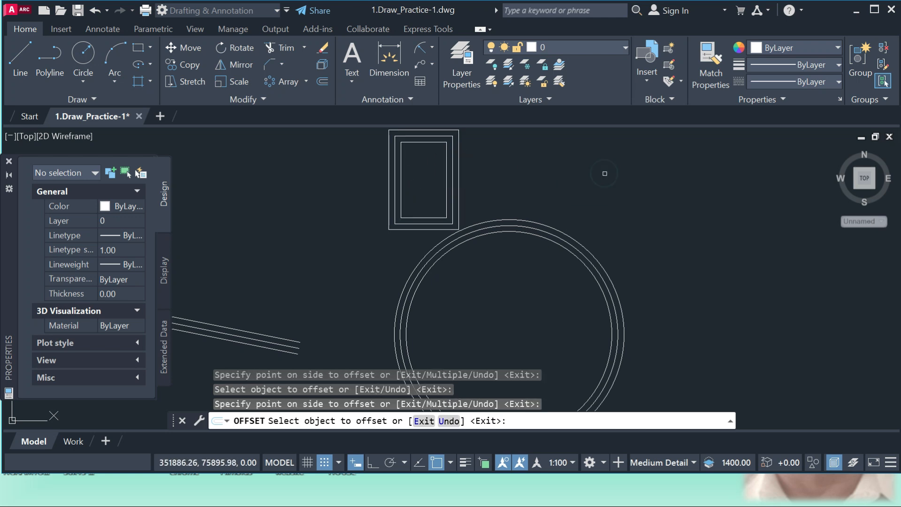
{"action": "scroll", "coordinate": [578, 286], "scroll_direction": "down", "scroll_amount": 4}
{"action": "key", "text": "Escape"}
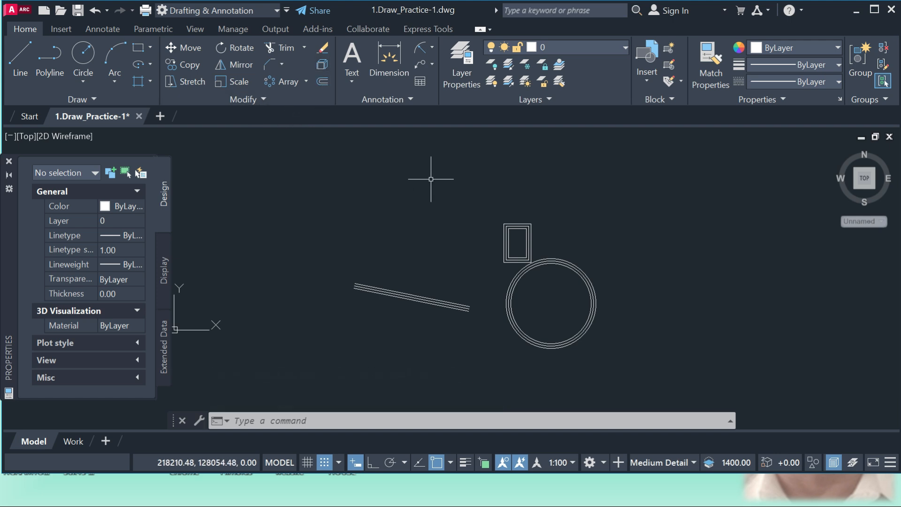
{"action": "left_click", "coordinate": [261, 96]}
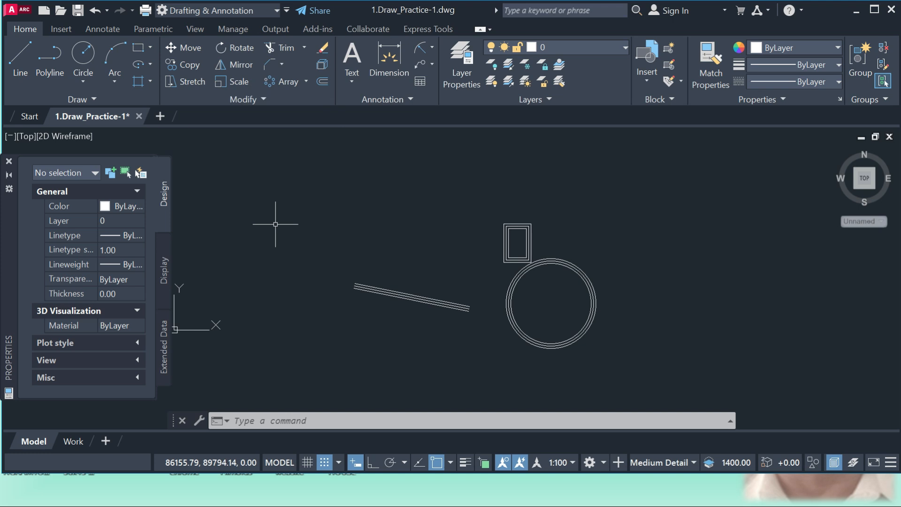
{"action": "left_click", "coordinate": [264, 96]}
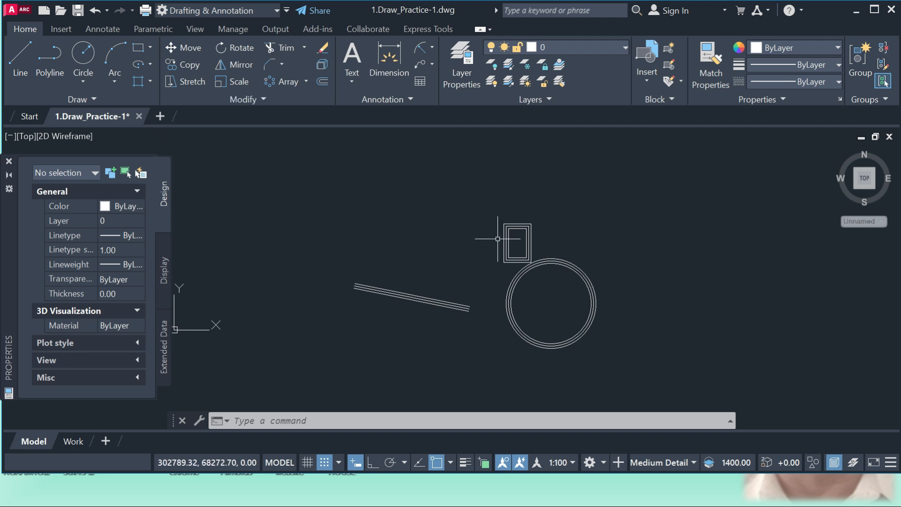
Draw an open zigzag polyline with four segments to the right of the concentric circles
{"action": "left_click", "coordinate": [264, 99]}
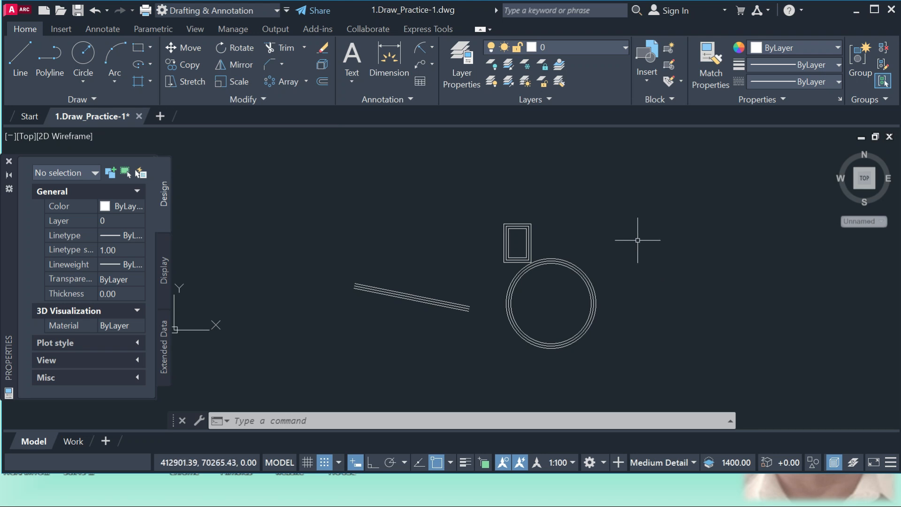
{"action": "left_click", "coordinate": [50, 55]}
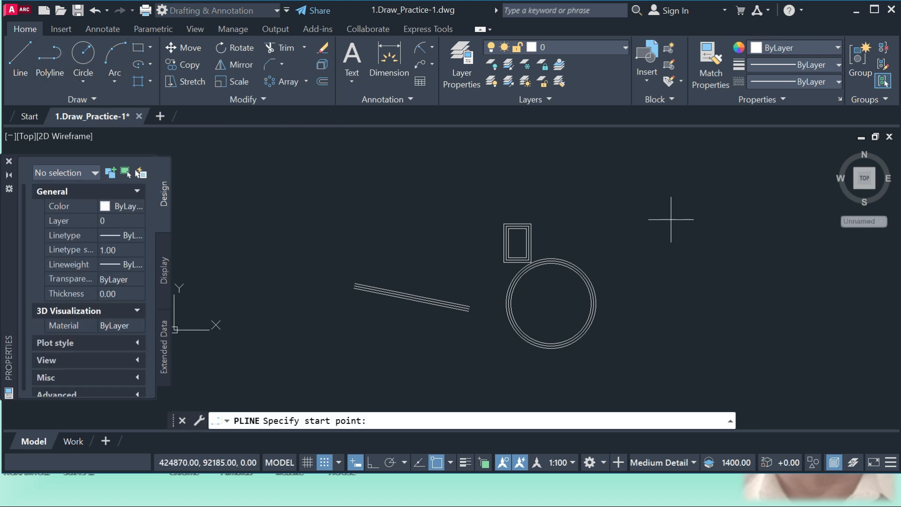
{"action": "left_click", "coordinate": [623, 197]}
{"action": "left_click", "coordinate": [679, 257]}
{"action": "left_click", "coordinate": [761, 236]}
{"action": "left_click", "coordinate": [815, 297]}
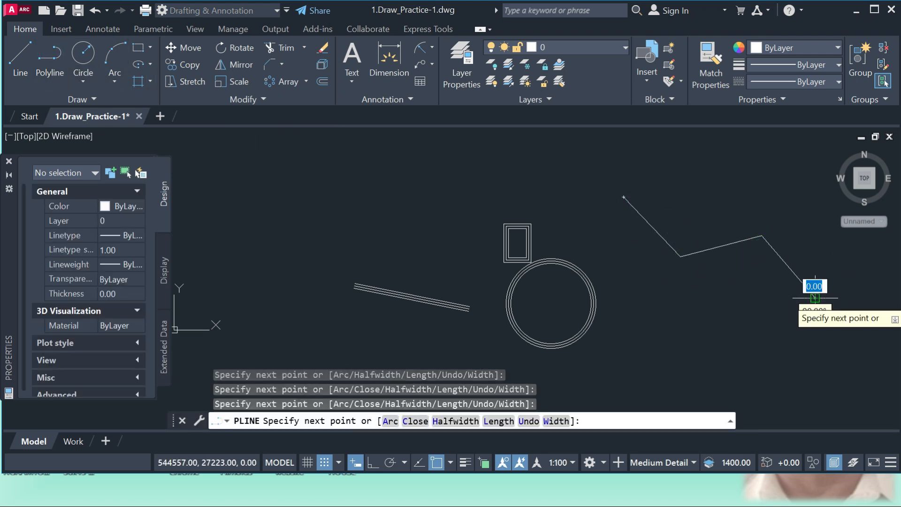
{"action": "key", "text": "Escape"}
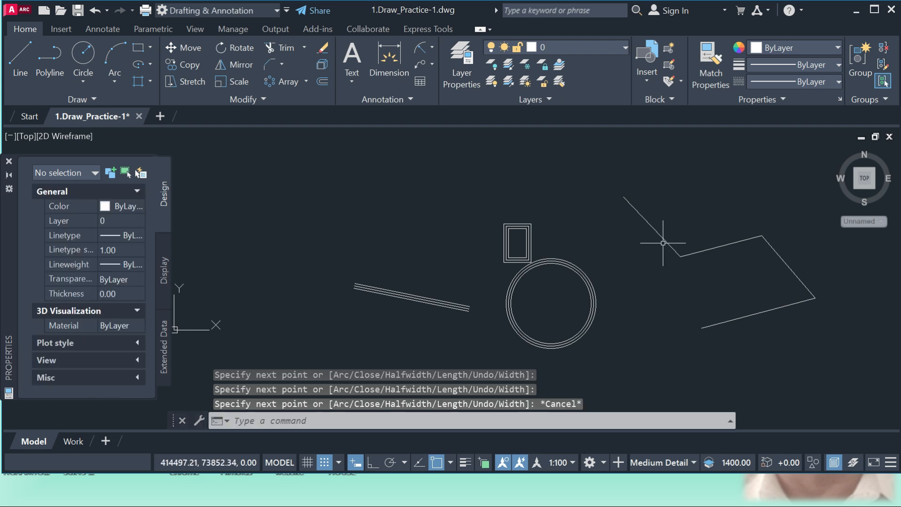
Use Edit Polyline to convert the zigzag polyline to a spline, and decurve it back to straight segments
{"action": "left_click", "coordinate": [263, 99]}
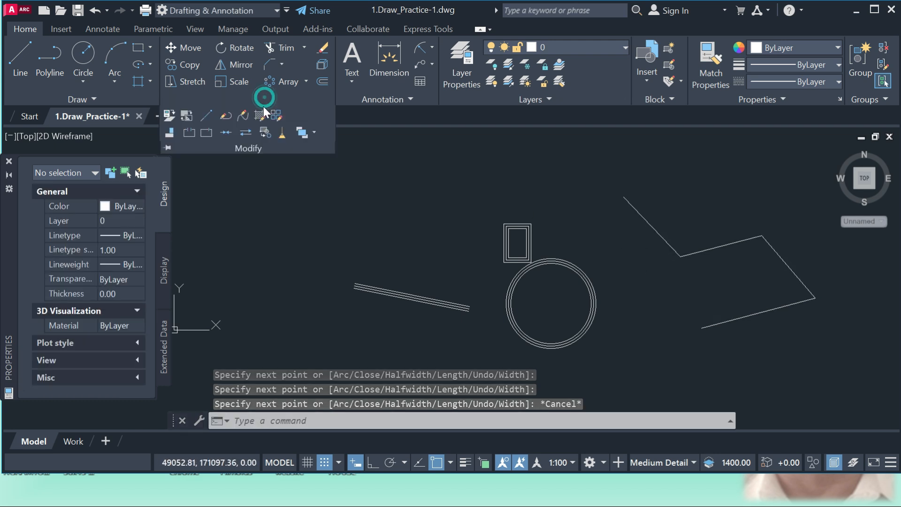
{"action": "left_click", "coordinate": [228, 117]}
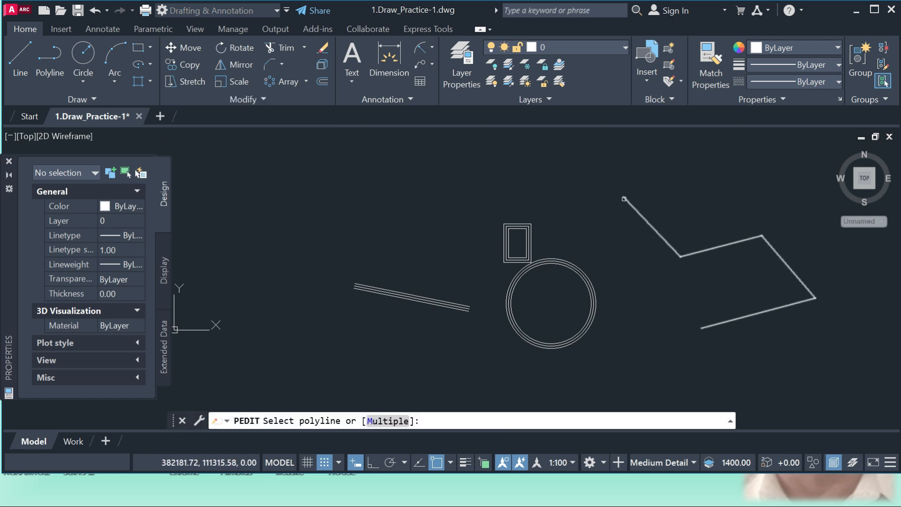
{"action": "left_click", "coordinate": [624, 199]}
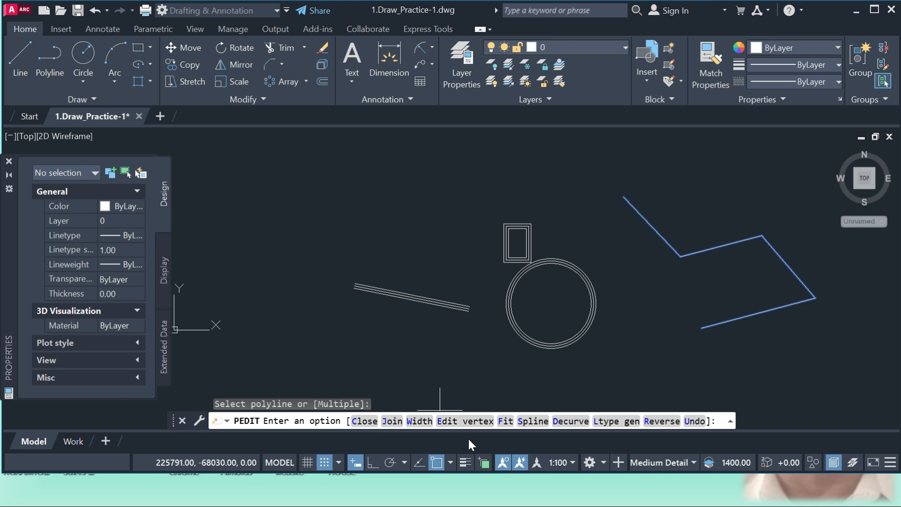
{"action": "left_click", "coordinate": [538, 422]}
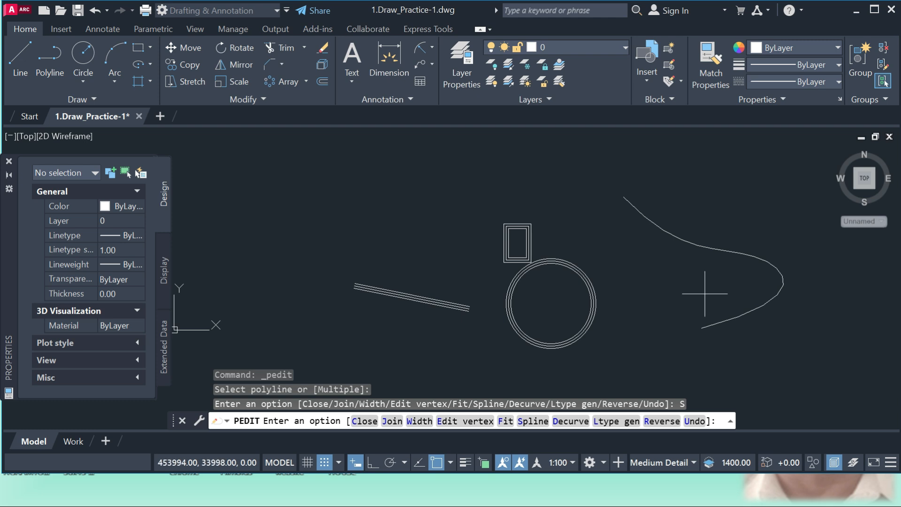
{"action": "left_click", "coordinate": [570, 421]}
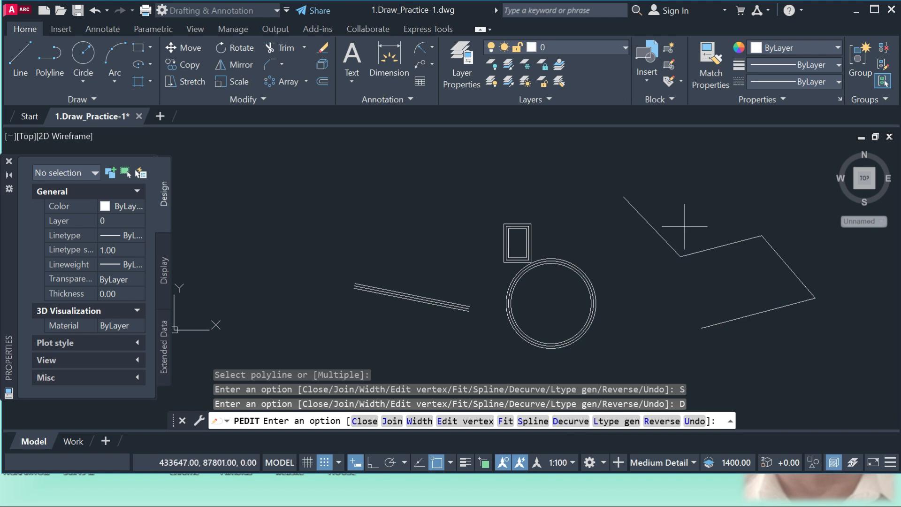
Break the outermost small rectangle between two points to remove the upper part of its right side
{"action": "left_click", "coordinate": [264, 99]}
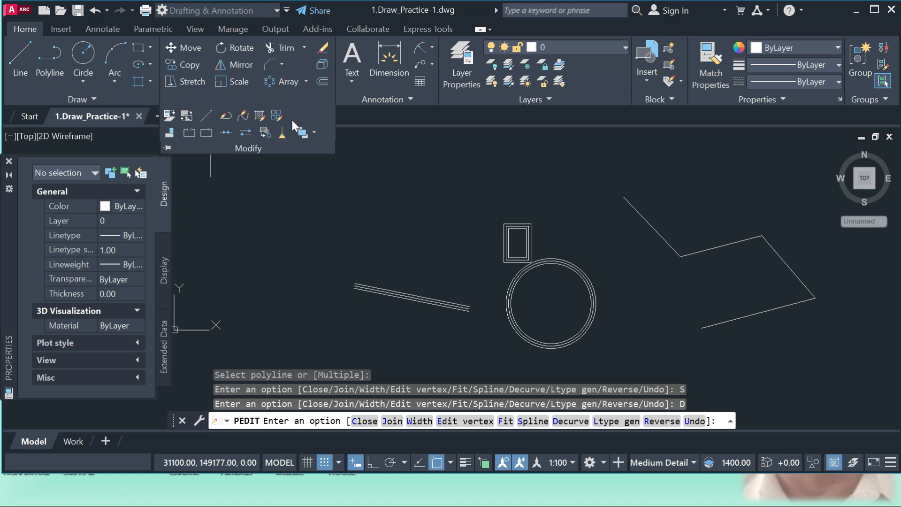
{"action": "left_click", "coordinate": [189, 132]}
{"action": "scroll", "coordinate": [529, 250], "scroll_direction": "up", "scroll_amount": 8}
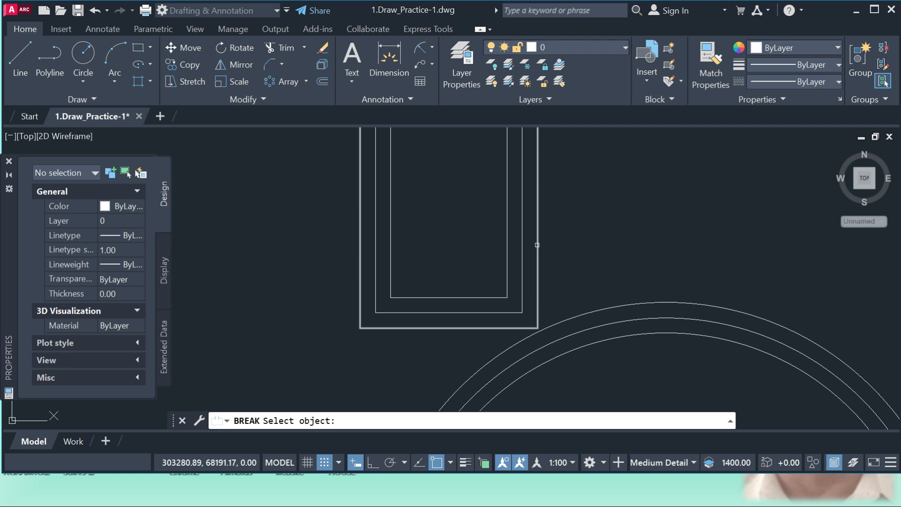
{"action": "left_click", "coordinate": [537, 246]}
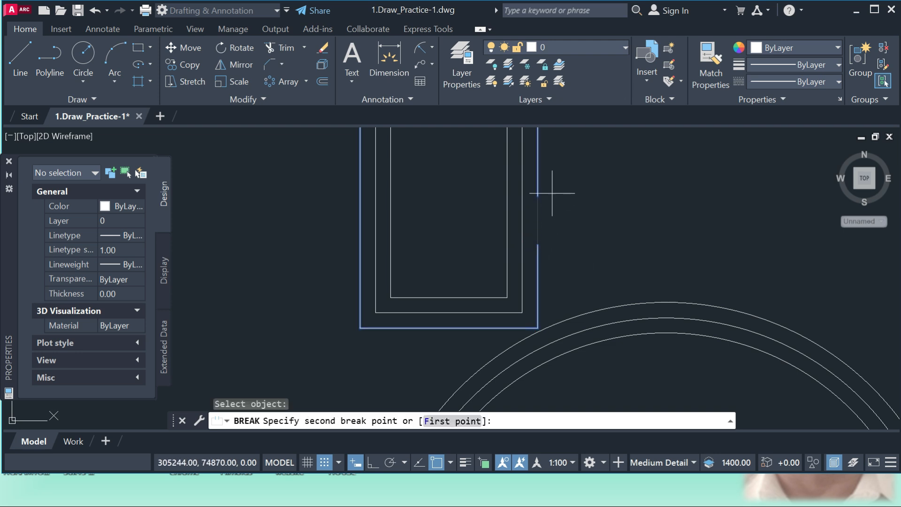
{"action": "left_click", "coordinate": [541, 170]}
{"action": "scroll", "coordinate": [547, 190], "scroll_direction": "down", "scroll_amount": 4}
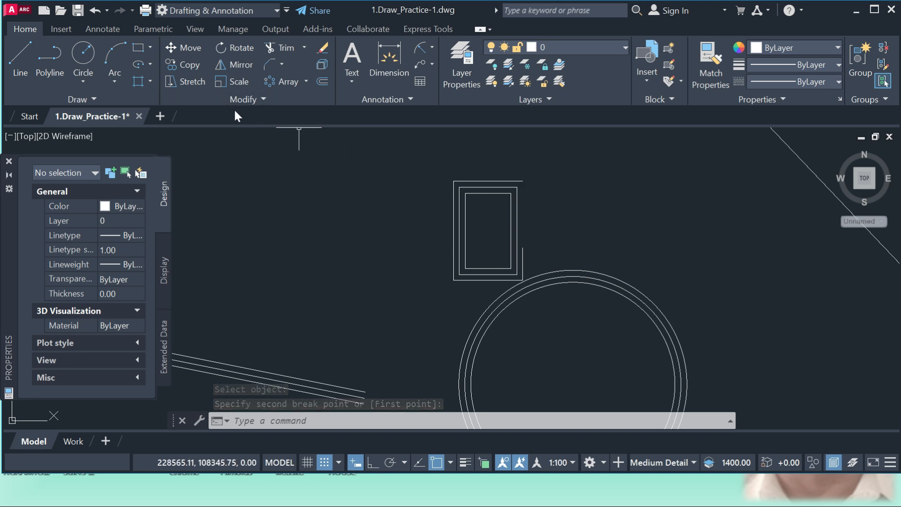
Break the innermost small rectangle at its lower-left corner with Break at Point, and select its left side to check the split
{"action": "left_click", "coordinate": [263, 99]}
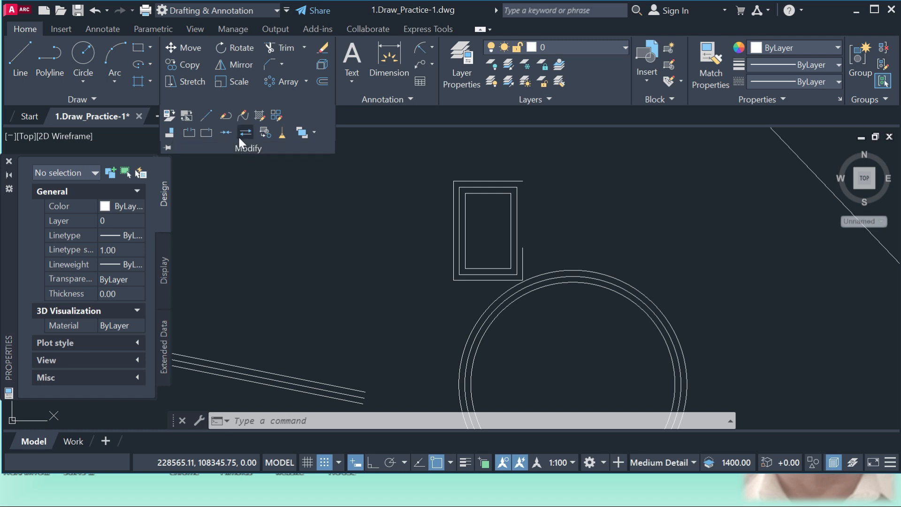
{"action": "left_click", "coordinate": [207, 133]}
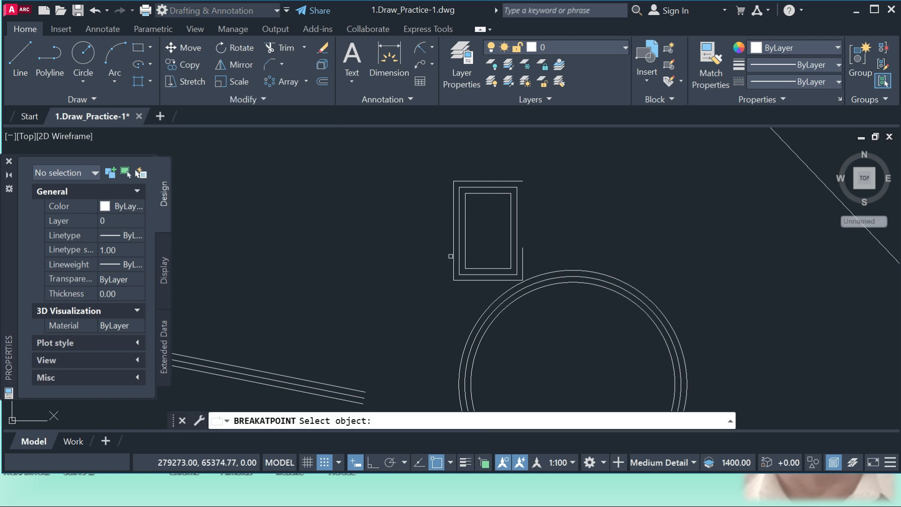
{"action": "scroll", "coordinate": [467, 242], "scroll_direction": "up", "scroll_amount": 4}
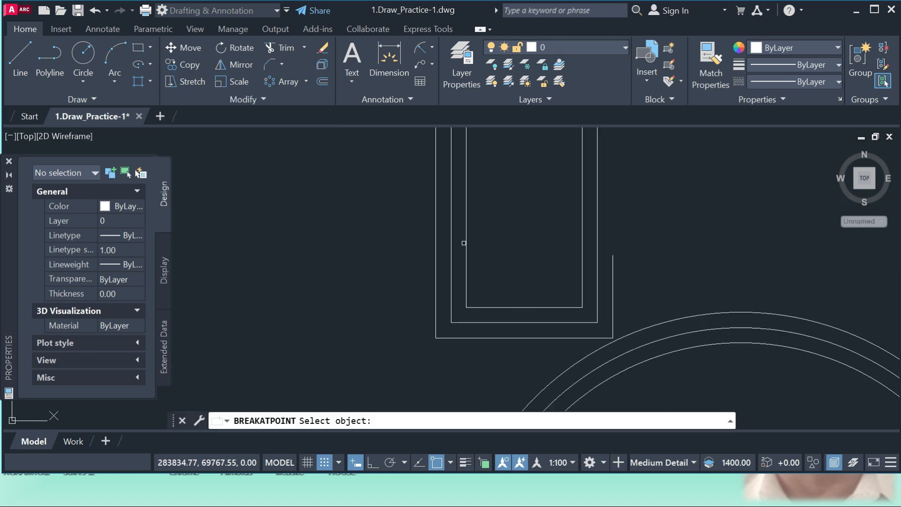
{"action": "left_click", "coordinate": [467, 242]}
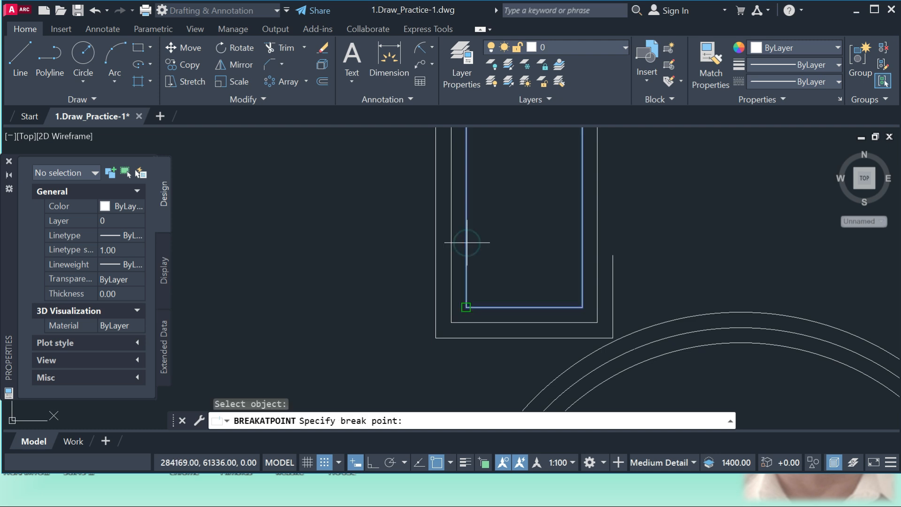
{"action": "left_click", "coordinate": [468, 244]}
{"action": "scroll", "coordinate": [482, 261], "scroll_direction": "down", "scroll_amount": 2}
{"action": "left_click", "coordinate": [472, 278]}
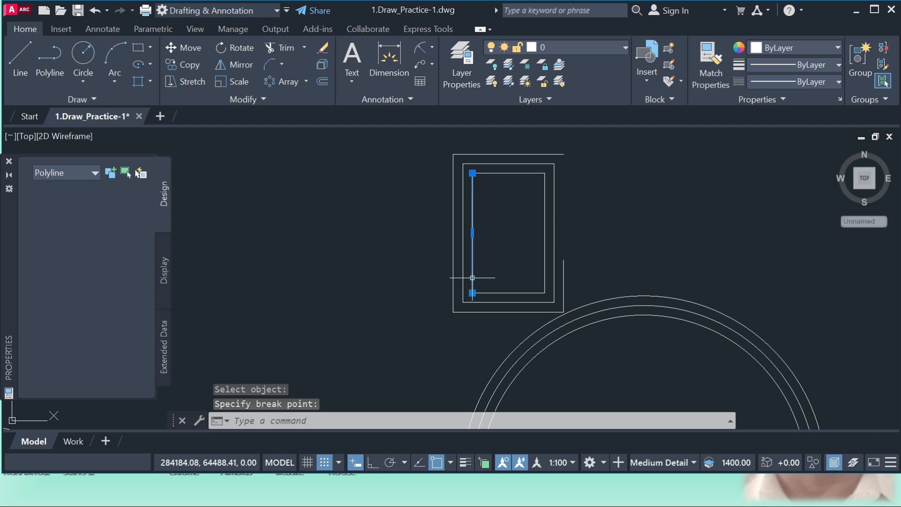
{"action": "scroll", "coordinate": [504, 297], "scroll_direction": "up", "scroll_amount": 2}
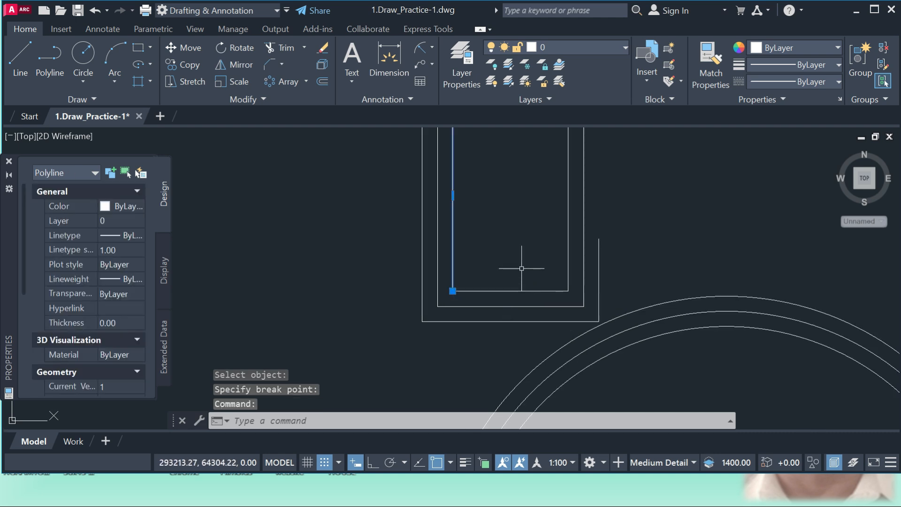
{"action": "key", "text": "Escape"}
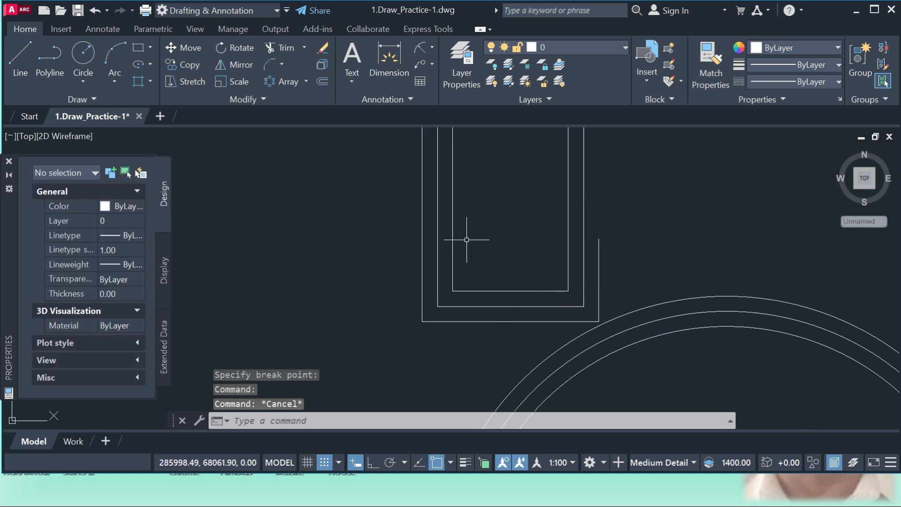
{"action": "left_click", "coordinate": [263, 100]}
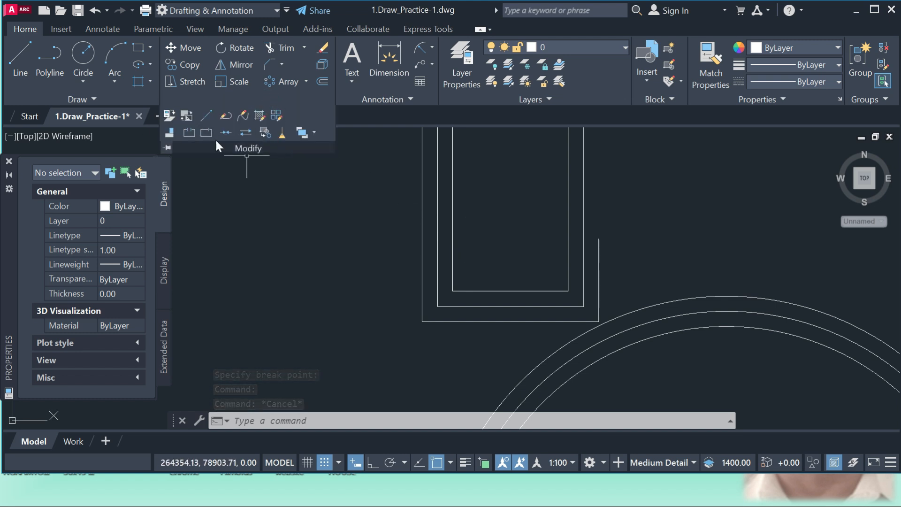
{"action": "key", "text": "Escape"}
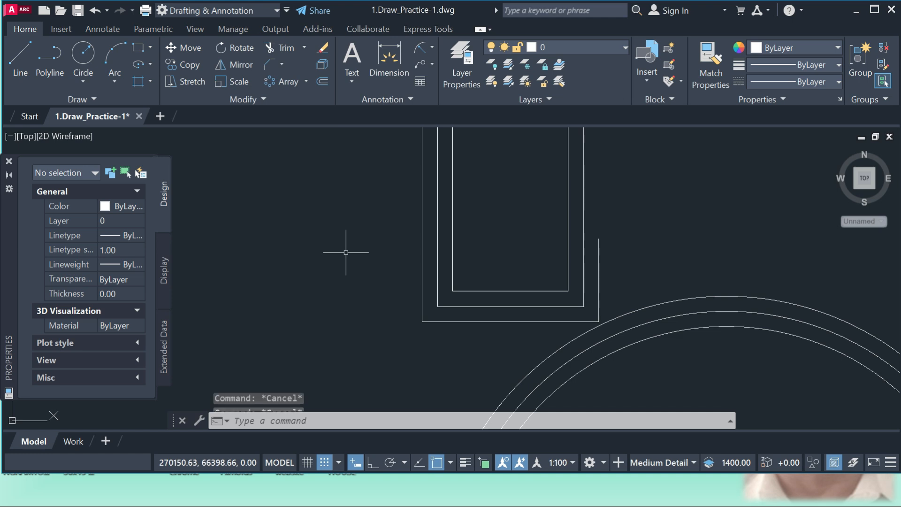
{"action": "key", "text": "Escape"}
Draw an upright rectangle in the empty area to the upper right of the zigzag polyline
{"action": "scroll", "coordinate": [344, 250], "scroll_direction": "down", "scroll_amount": 2}
{"action": "scroll", "coordinate": [350, 253], "scroll_direction": "down", "scroll_amount": 5}
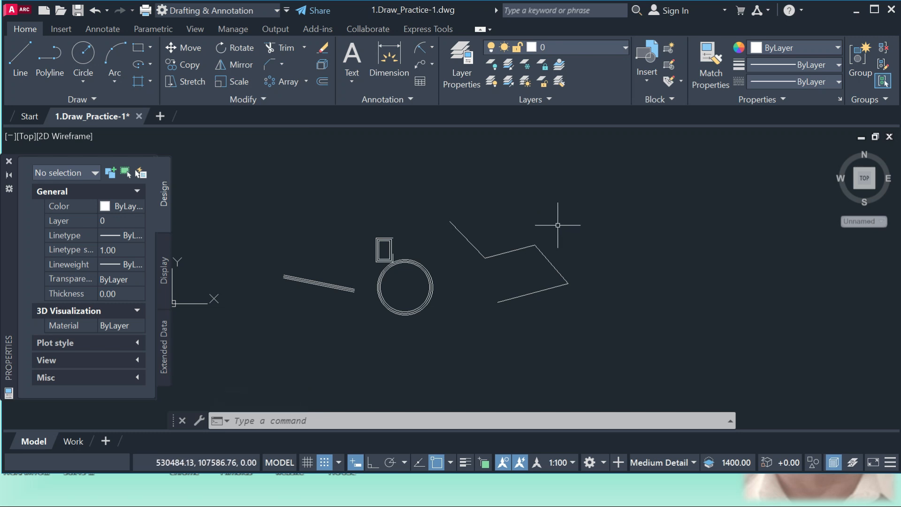
{"action": "type", "text": "rec"}
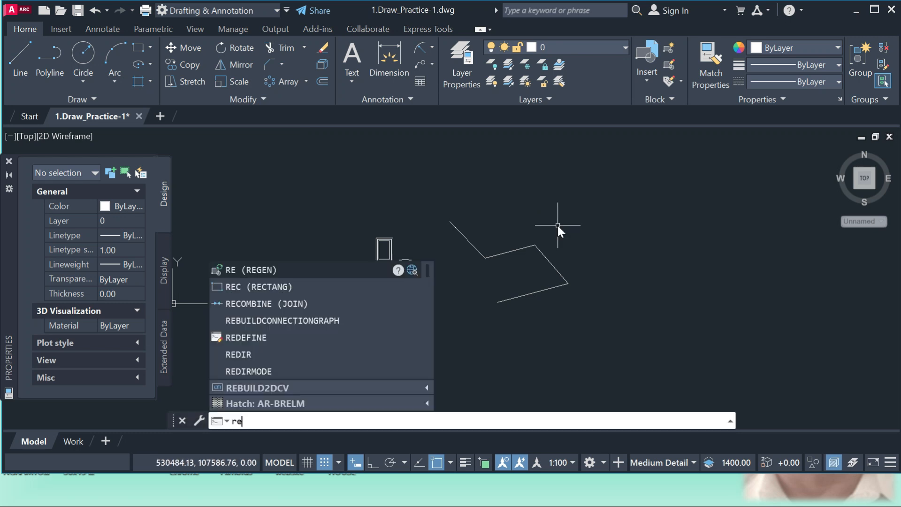
{"action": "key", "text": "Return"}
{"action": "left_click", "coordinate": [629, 191]}
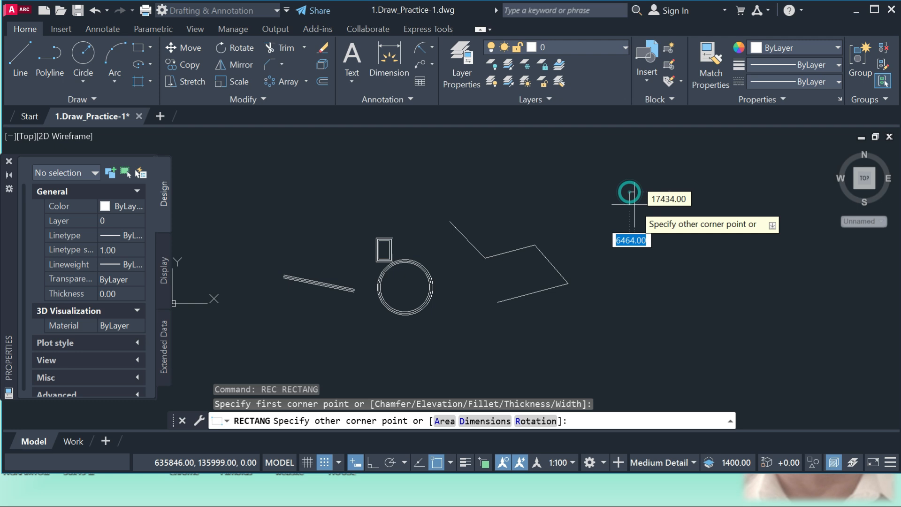
{"action": "left_click", "coordinate": [665, 243]}
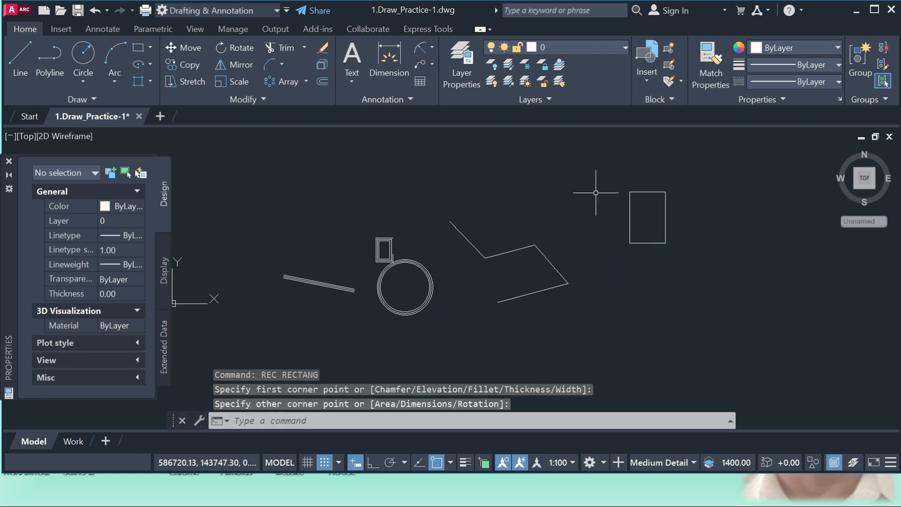
Make Defpoints the current layer and draw a second rectangle exactly over the new one, corner to corner
{"action": "left_click", "coordinate": [604, 47]}
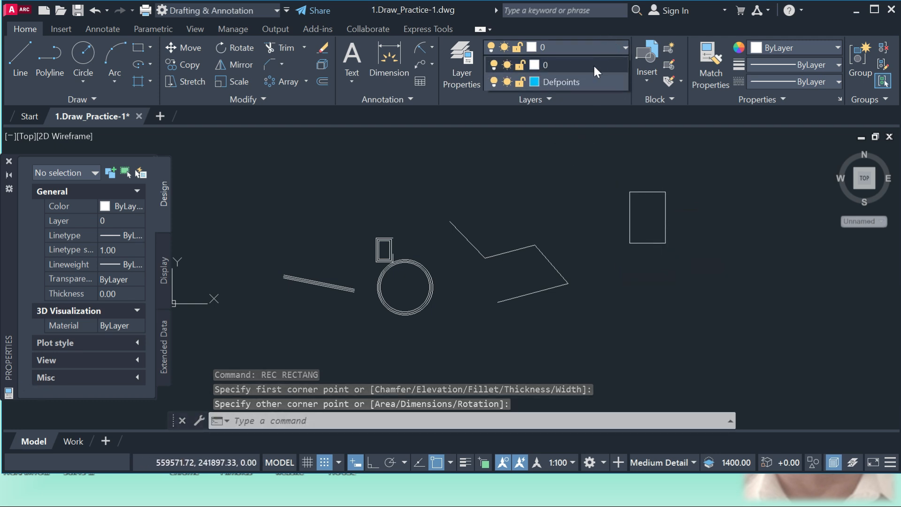
{"action": "left_click", "coordinate": [578, 80]}
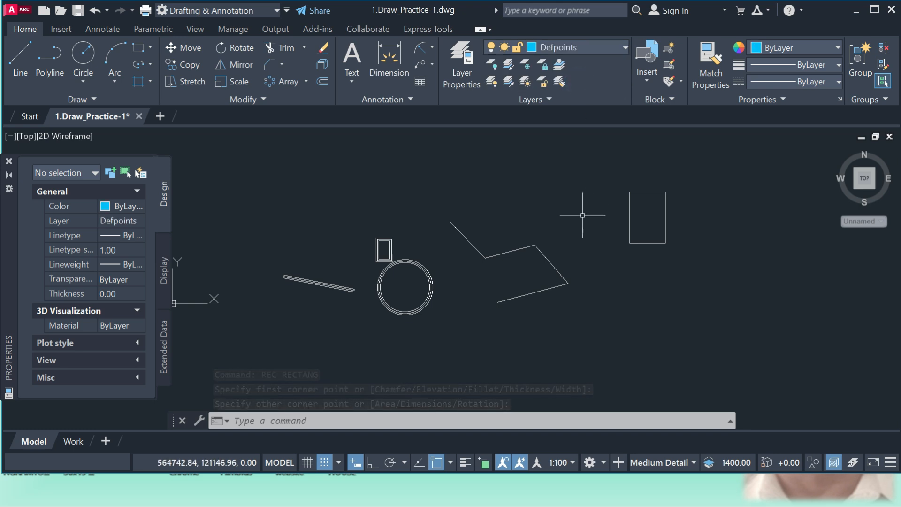
{"action": "type", "text": "rec"}
{"action": "key", "text": "Return"}
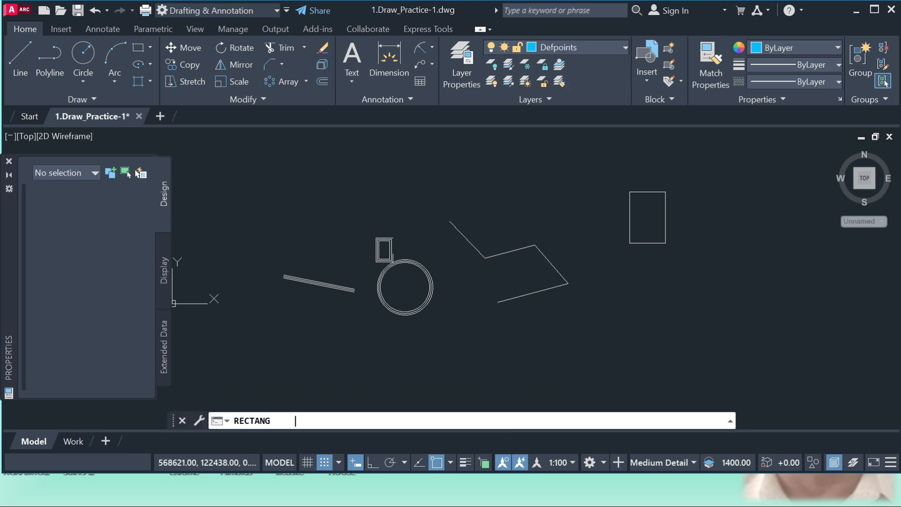
{"action": "left_click", "coordinate": [629, 191]}
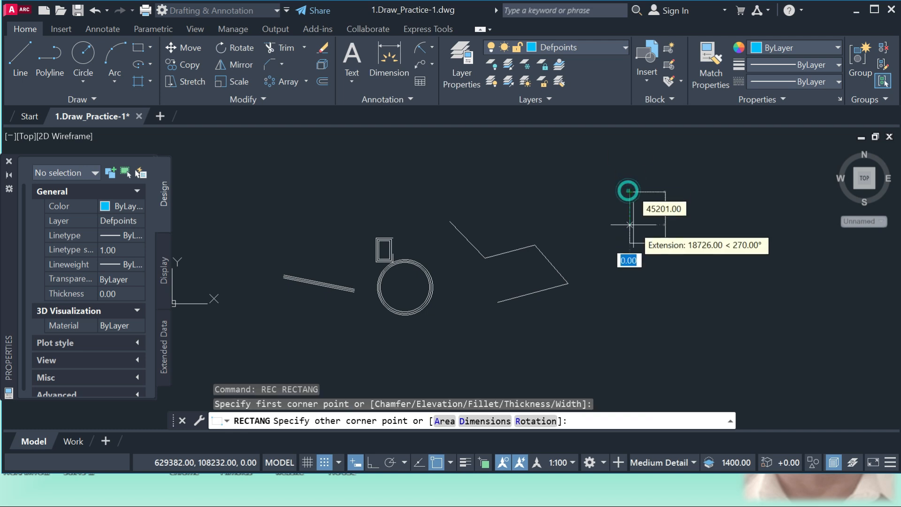
{"action": "left_click", "coordinate": [665, 243]}
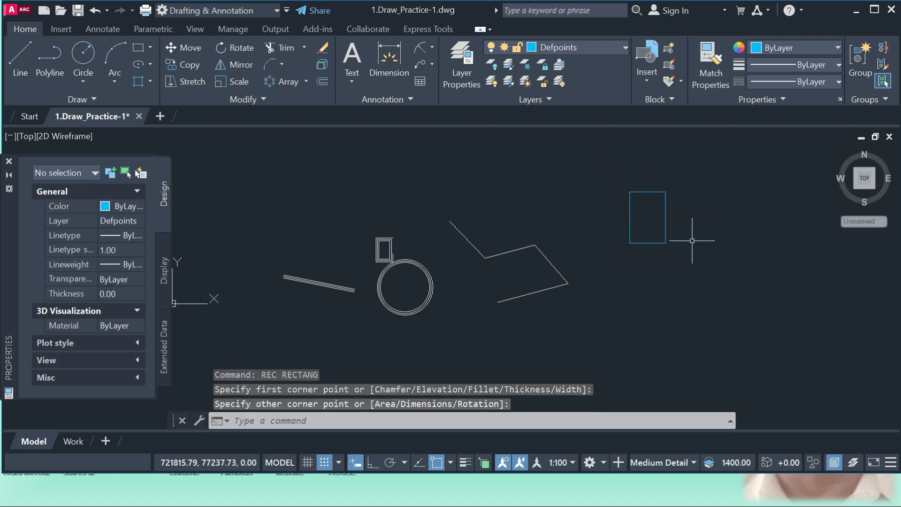
Send the Defpoints rectangle behind the overlapping white rectangle with Send to Back
{"action": "scroll", "coordinate": [667, 209], "scroll_direction": "up", "scroll_amount": 2}
{"action": "scroll", "coordinate": [548, 269], "scroll_direction": "down", "scroll_amount": 1}
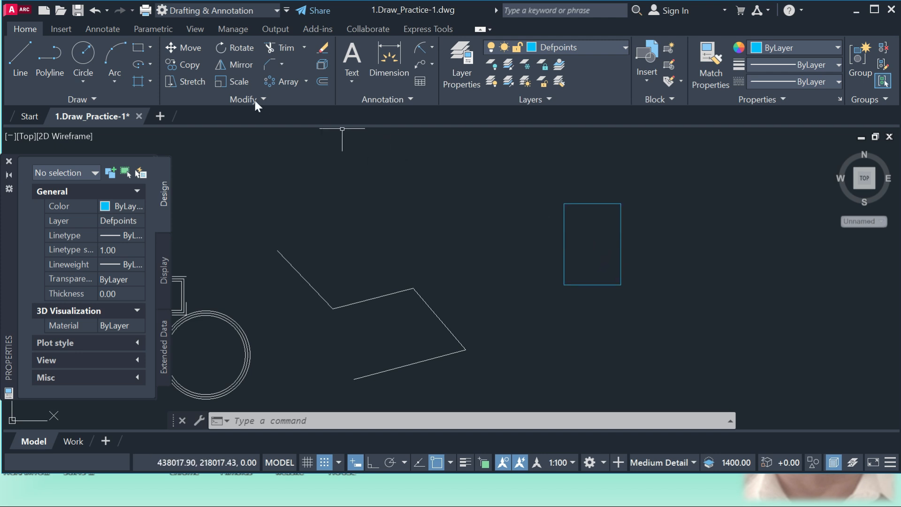
{"action": "left_click", "coordinate": [266, 98]}
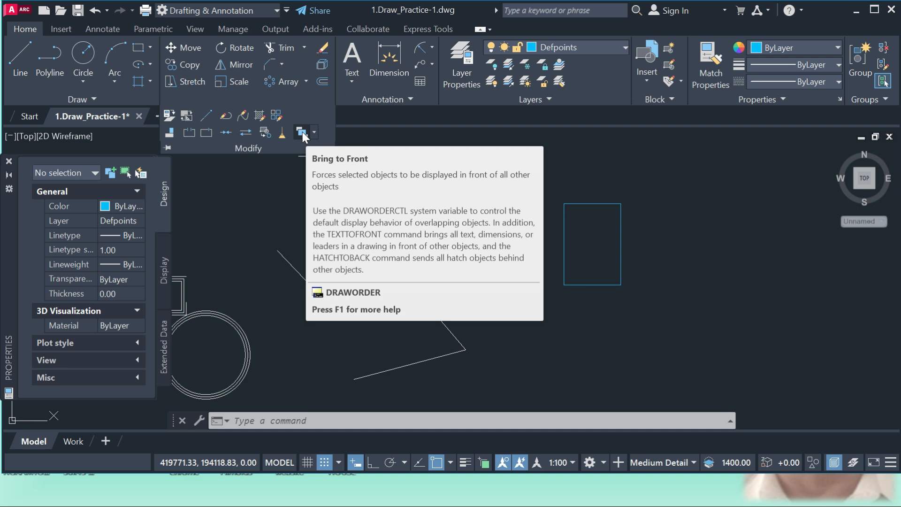
{"action": "left_click", "coordinate": [301, 132]}
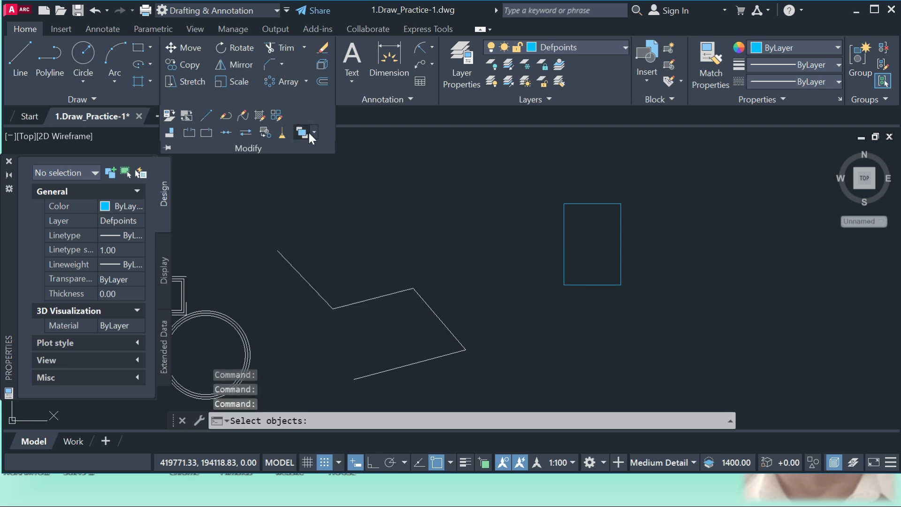
{"action": "left_click", "coordinate": [314, 133]}
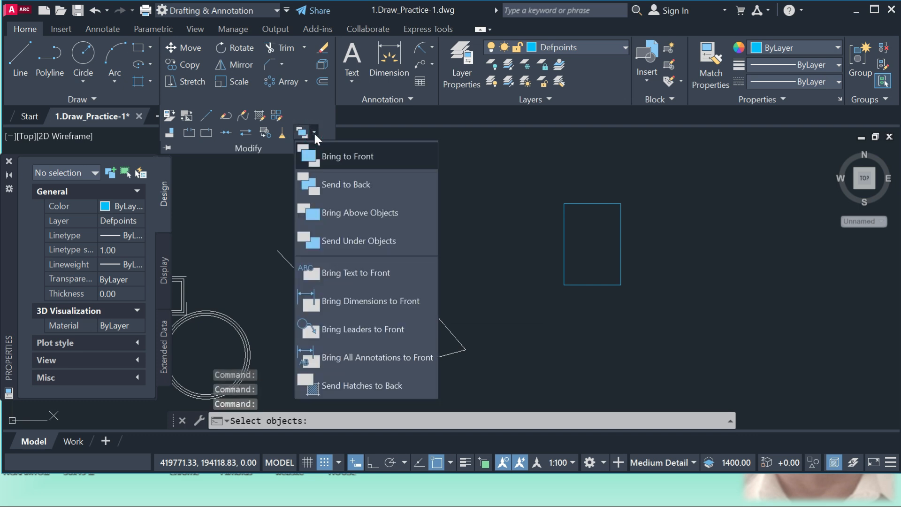
{"action": "left_click", "coordinate": [340, 186]}
{"action": "left_click", "coordinate": [622, 228]}
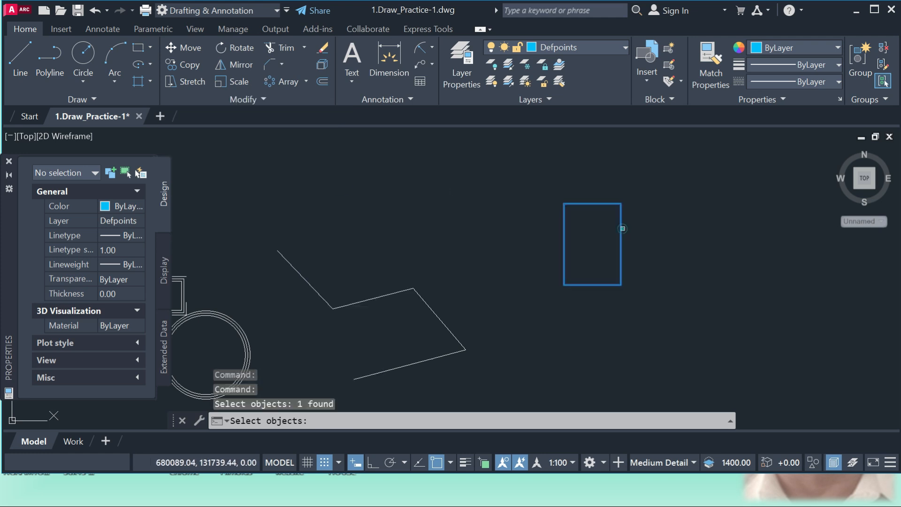
{"action": "key", "text": "Return"}
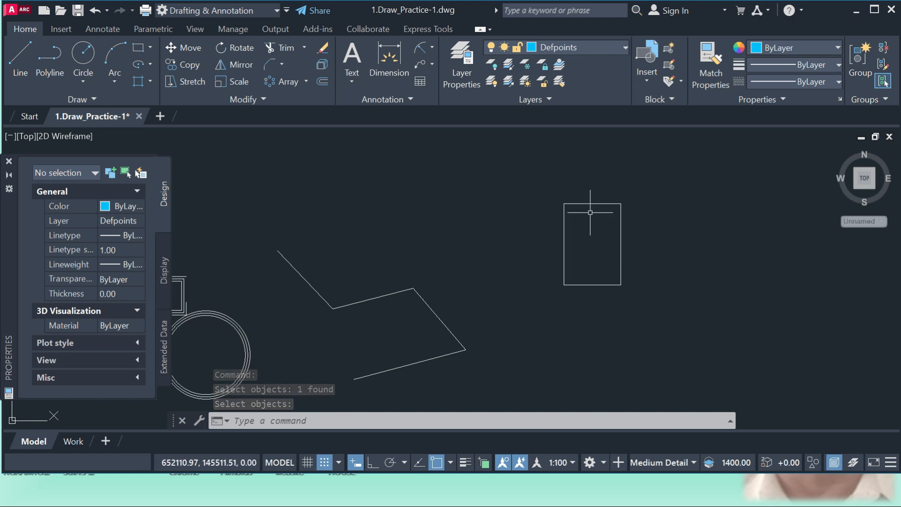
Send the white rectangle behind the Defpoints rectangle with Send to Back
{"action": "left_click", "coordinate": [263, 100]}
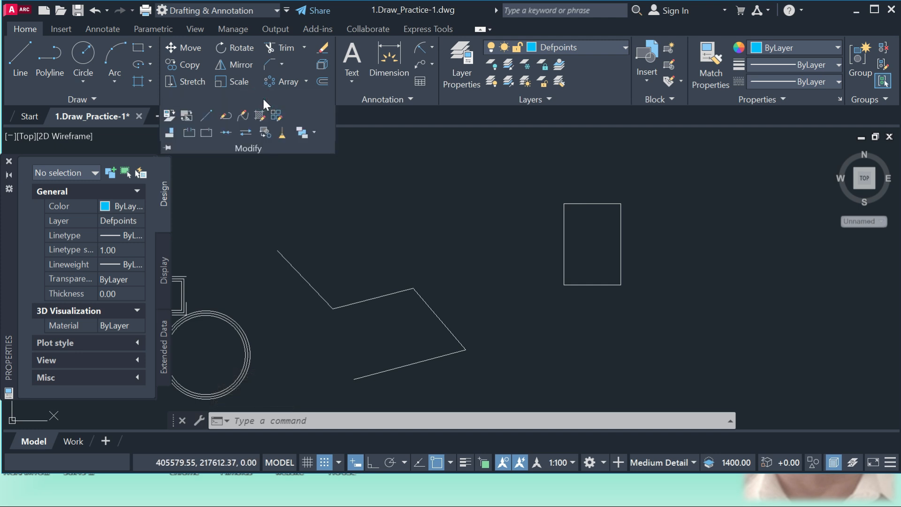
{"action": "left_click", "coordinate": [308, 131]}
{"action": "left_click", "coordinate": [314, 132]}
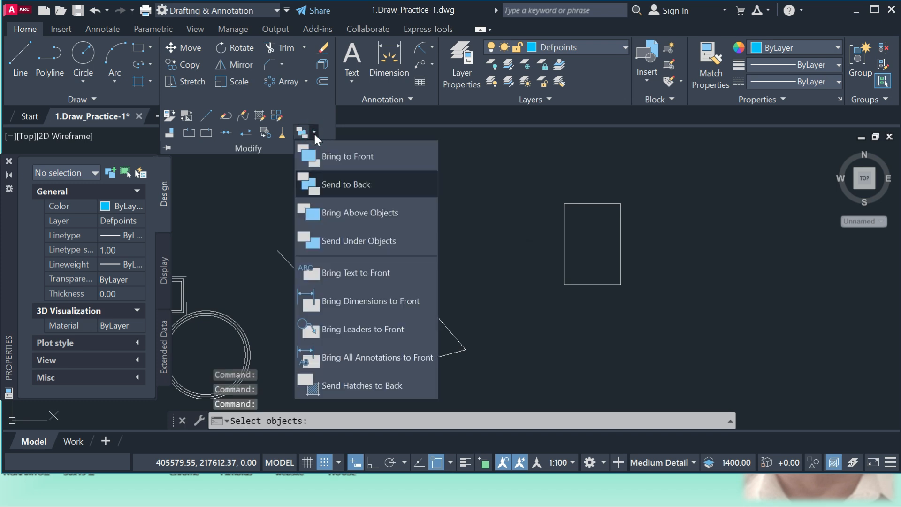
{"action": "left_click", "coordinate": [342, 183]}
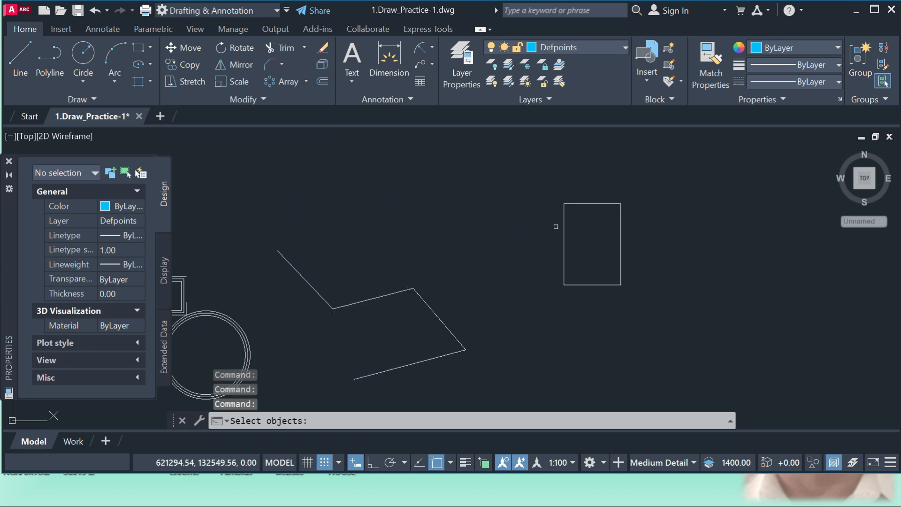
{"action": "left_click", "coordinate": [563, 222]}
{"action": "key", "text": "Return"}
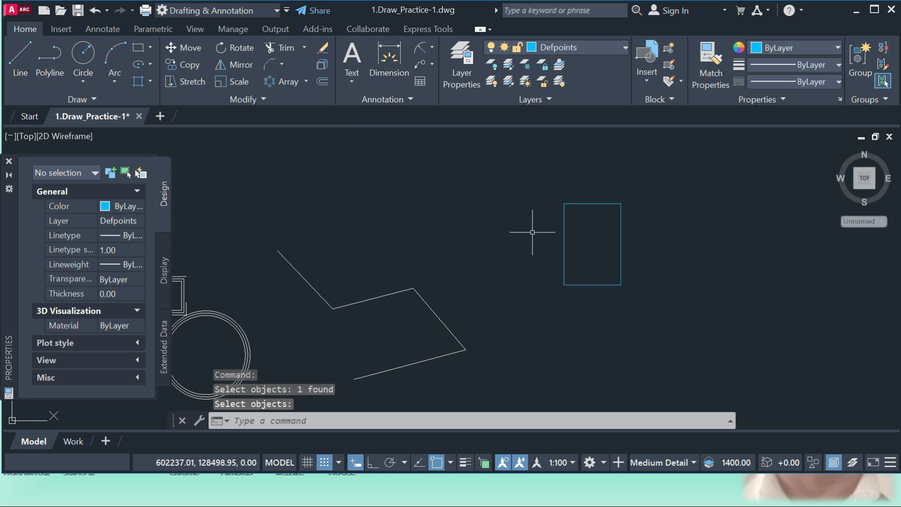
Open the additional modify commands to reach the draw-order options for the overlapping rectangles
{"action": "left_click", "coordinate": [263, 98]}
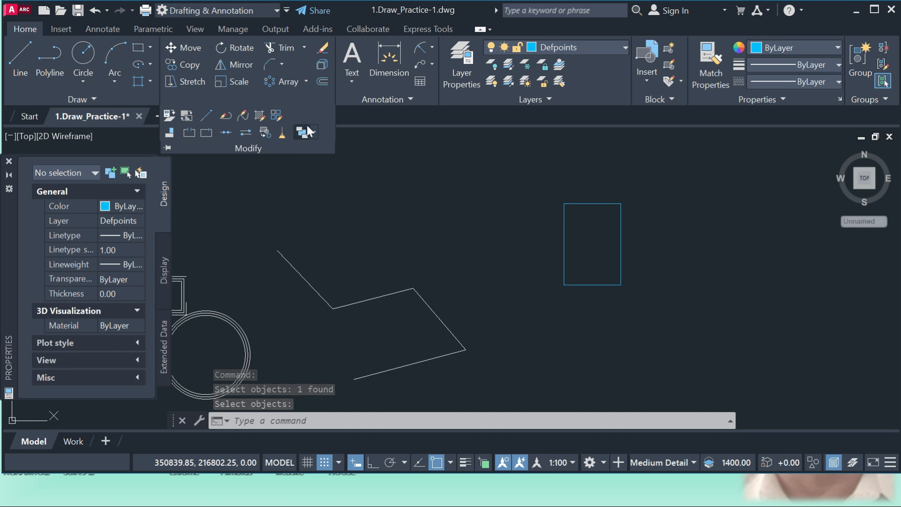